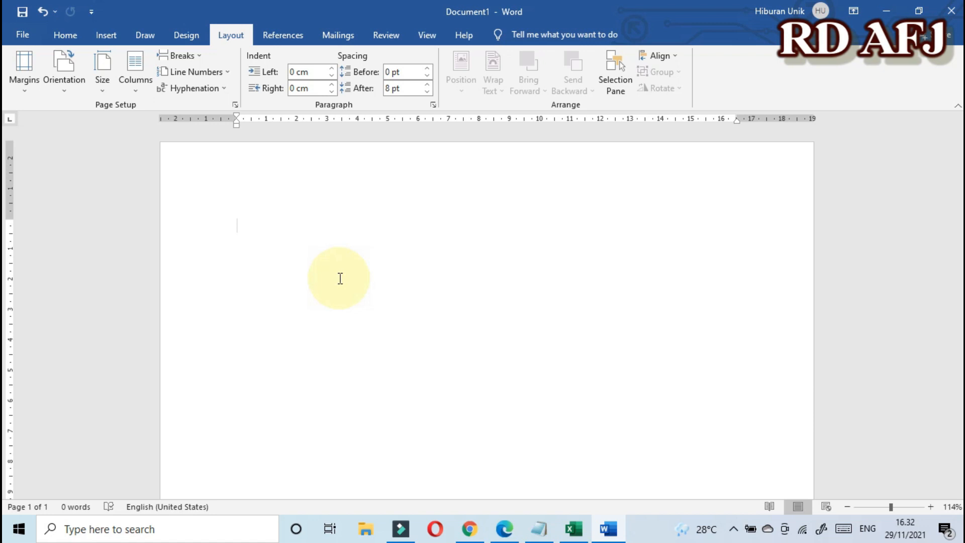
Step: Set the page orientation to Landscape in the Page Setup dialog
{"action": "double_click", "coordinate": [309, 268]}
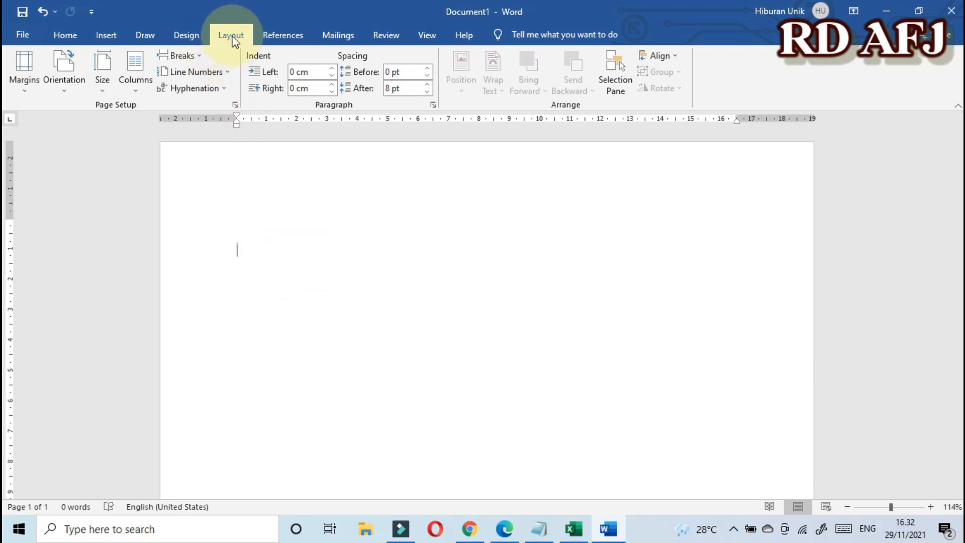
{"action": "left_click", "coordinate": [235, 106]}
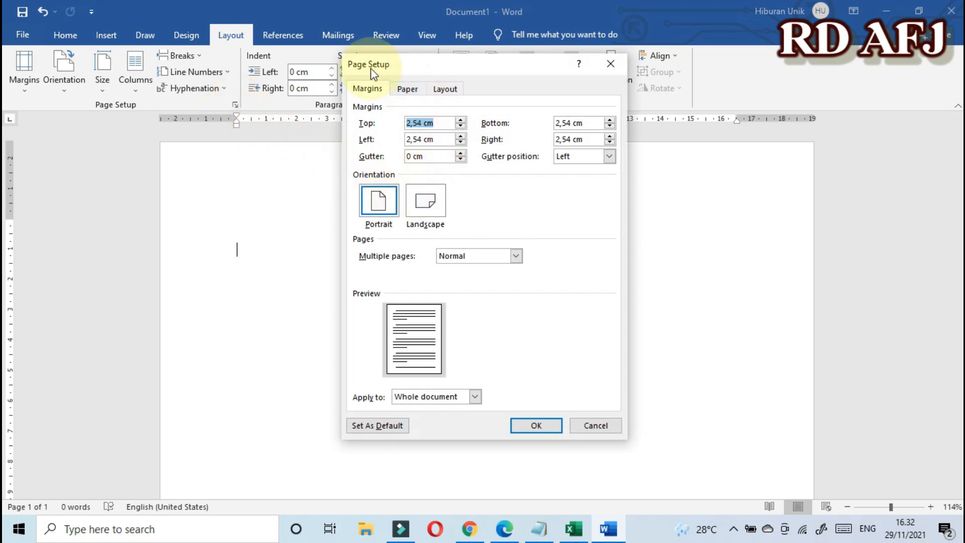
{"action": "left_click", "coordinate": [429, 203]}
{"action": "left_click", "coordinate": [532, 427]}
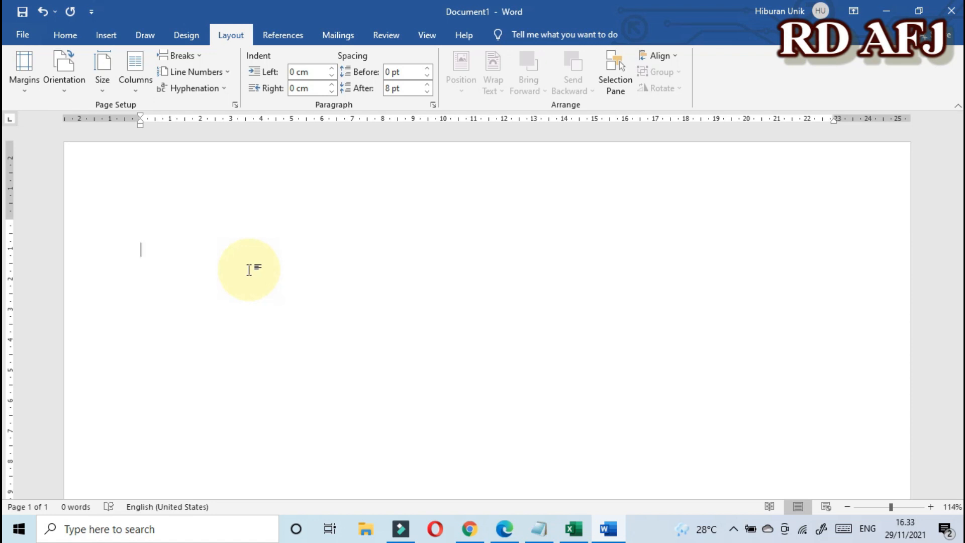
Step: Type 'REKAPITULASI PENJUALAN BARANG' and 'PT. ABADI JAYA' below it, fixing typos
{"action": "type", "text": "re"}
{"action": "key", "text": "BackSpace"}
{"action": "key", "text": "BackSpace"}
{"action": "type", "text": "REKAPITULASI P[E"}
{"action": "key", "text": "BackSpace"}
{"action": "key", "text": "BackSpace"}
{"action": "key", "text": "BackSpace"}
{"action": "type", "text": "ENJUALAN BARANG "}
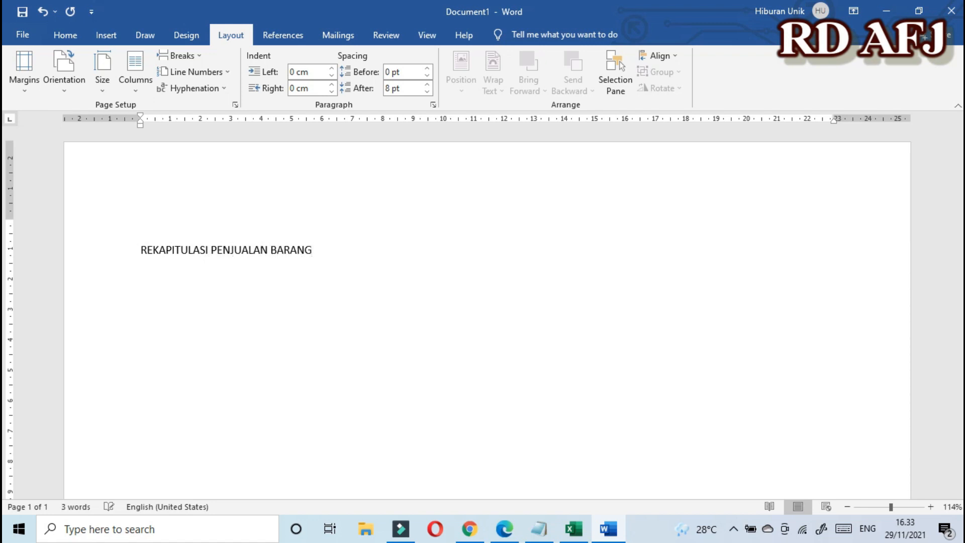
{"action": "type", "text": "PT. ABADI JAYA"}
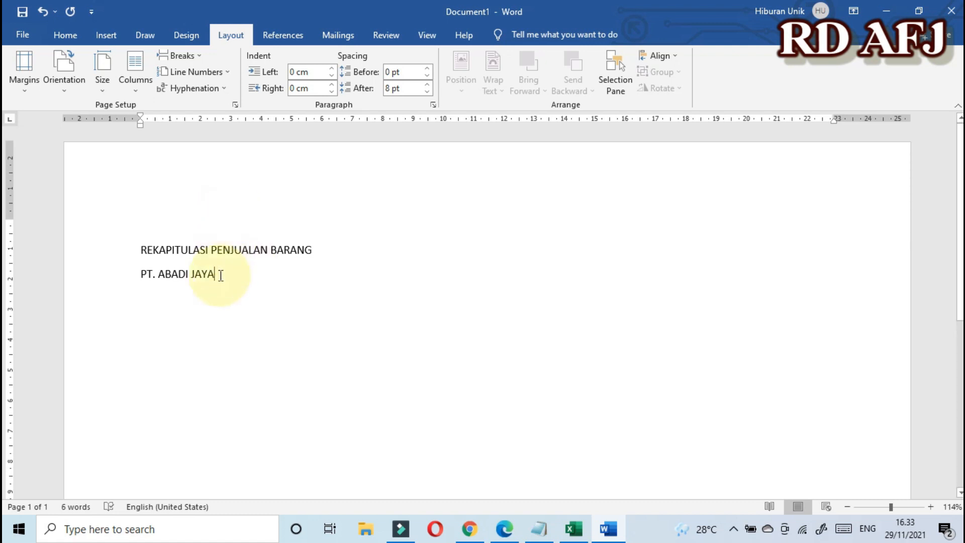
{"action": "left_click", "coordinate": [143, 251]}
Step: Center 'REKAPITULASI PENJUALAN BARANG' and 'PT. ABADI JAYA', then add an empty line after JAYA
{"action": "left_click_drag", "start_coordinate": [142, 251], "coordinate": [225, 278]}
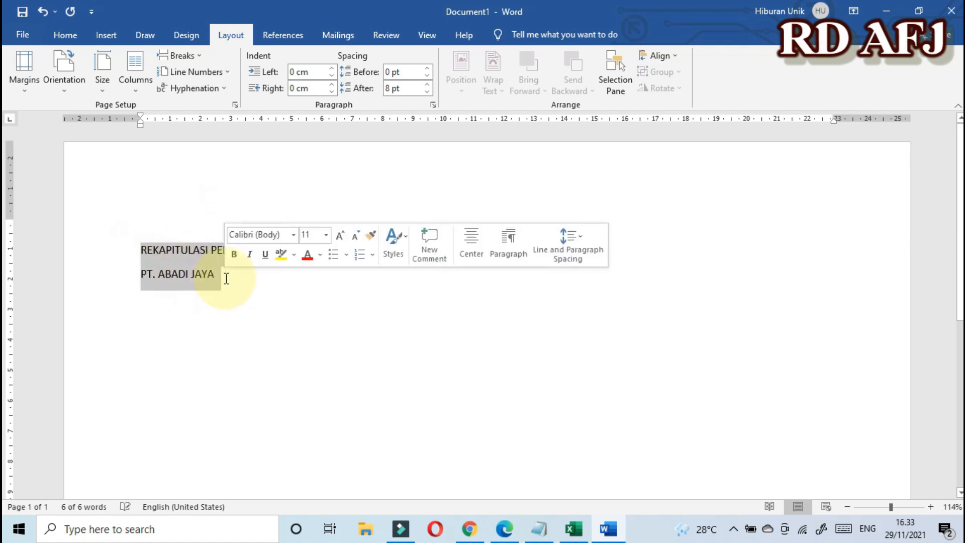
{"action": "left_click", "coordinate": [143, 249]}
{"action": "left_click_drag", "start_coordinate": [143, 250], "coordinate": [216, 276]}
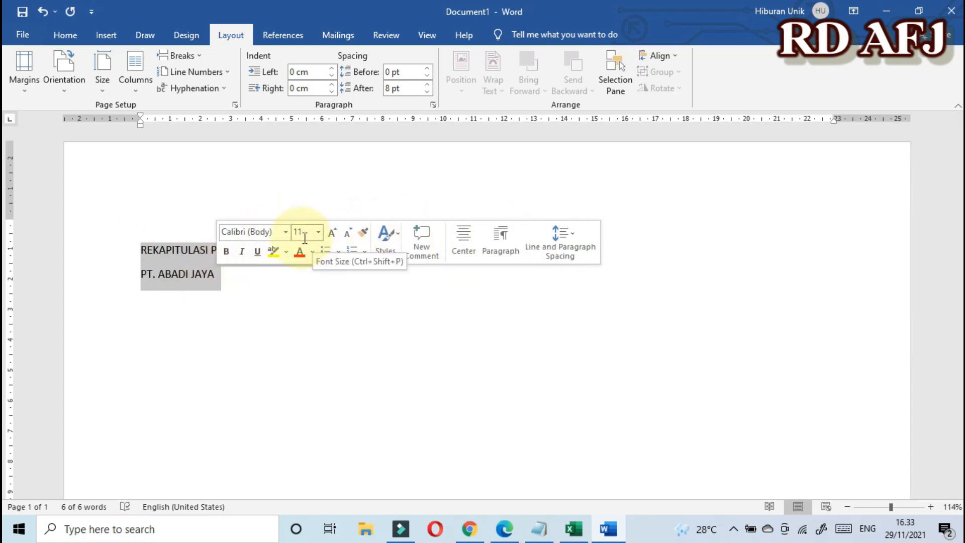
{"action": "left_click", "coordinate": [464, 236]}
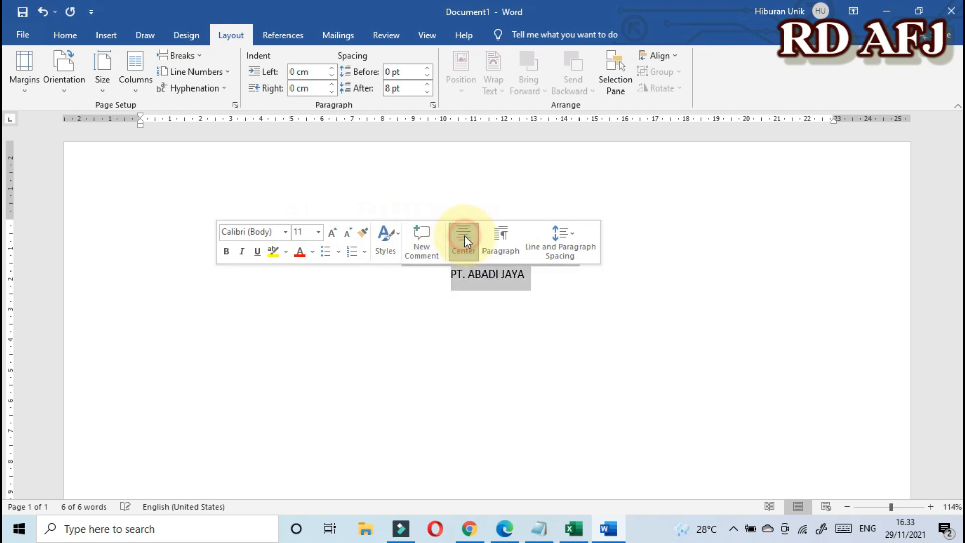
{"action": "left_click", "coordinate": [518, 300]}
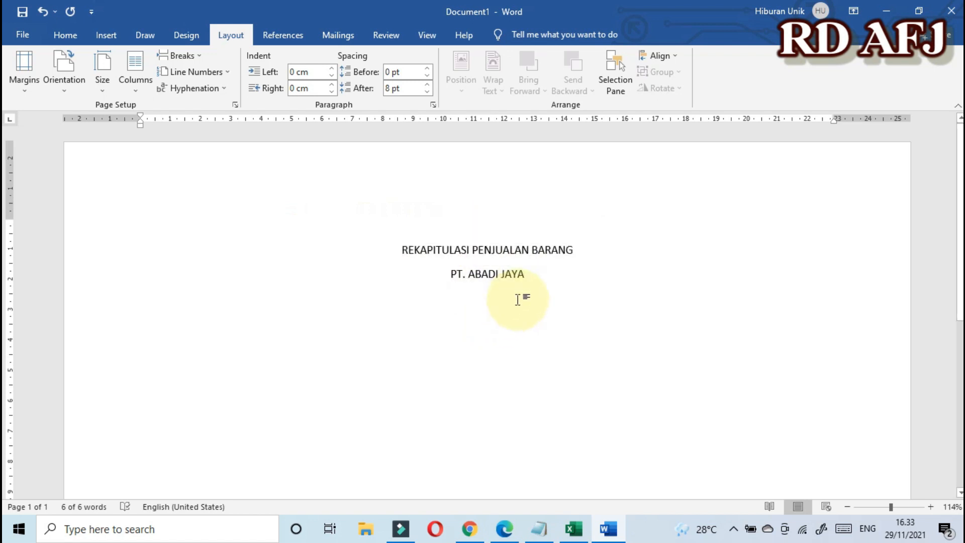
{"action": "key", "text": "ctrl+z"}
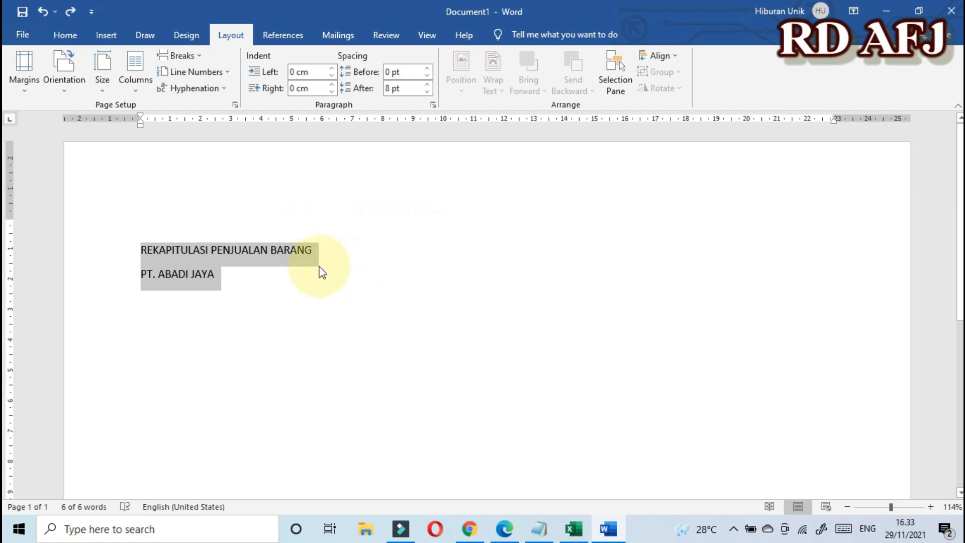
{"action": "mouse_move", "coordinate": [143, 253]}
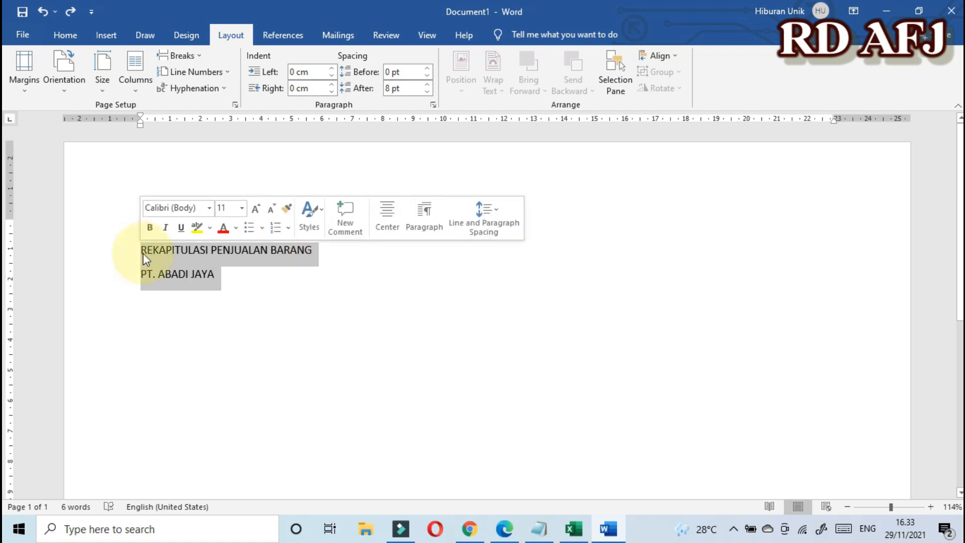
{"action": "left_click", "coordinate": [63, 36]}
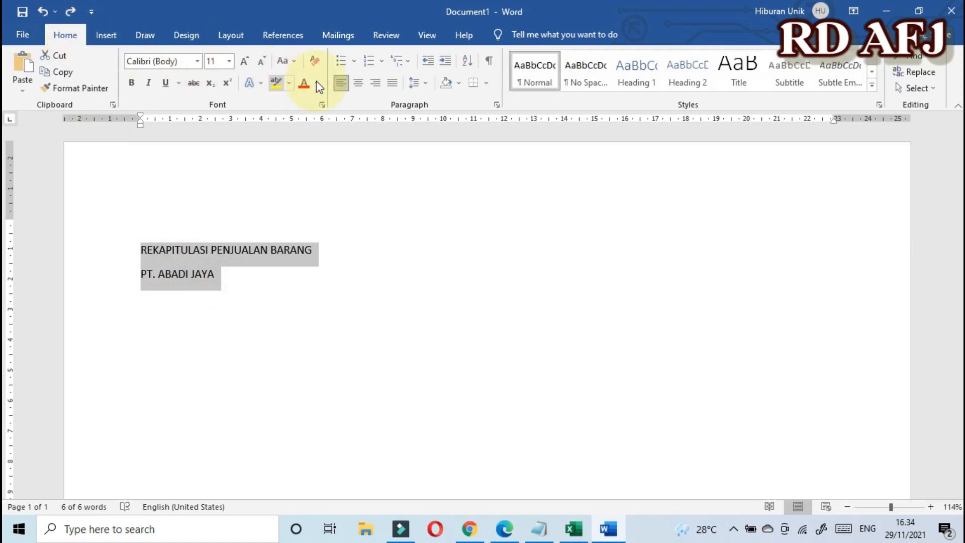
{"action": "left_click", "coordinate": [359, 86]}
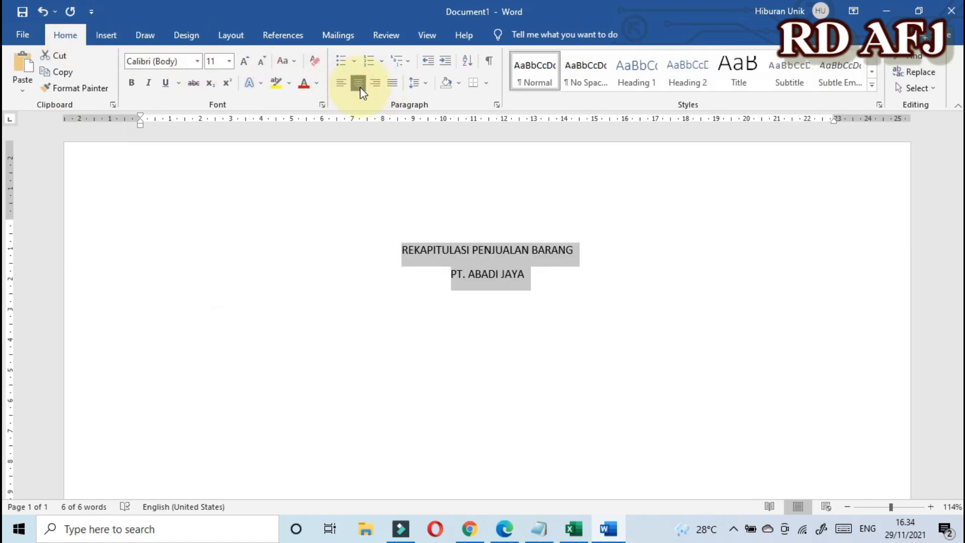
{"action": "left_click", "coordinate": [538, 275]}
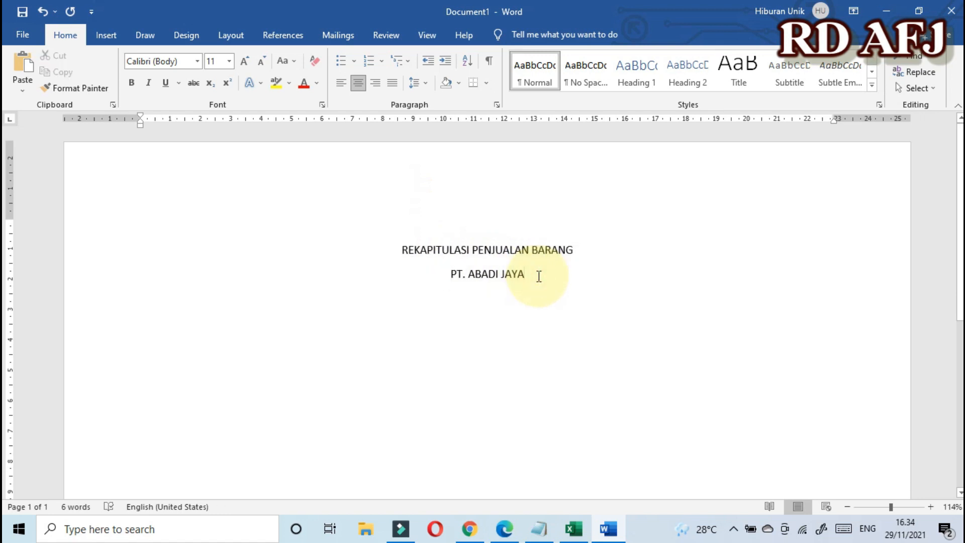
{"action": "key", "text": "Return"}
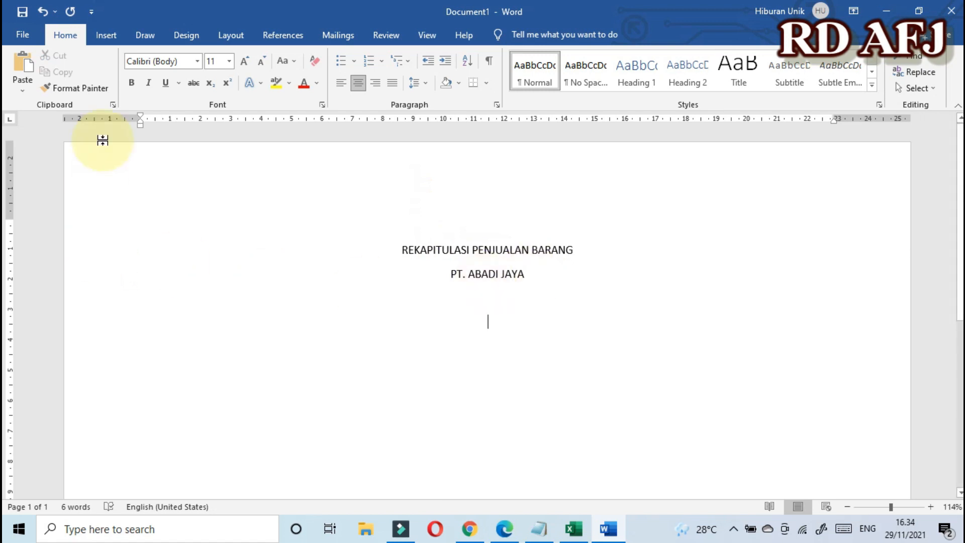
Step: Insert a 5-column by 5-row table under the title and place the cursor in its first cell
{"action": "left_click", "coordinate": [103, 37]}
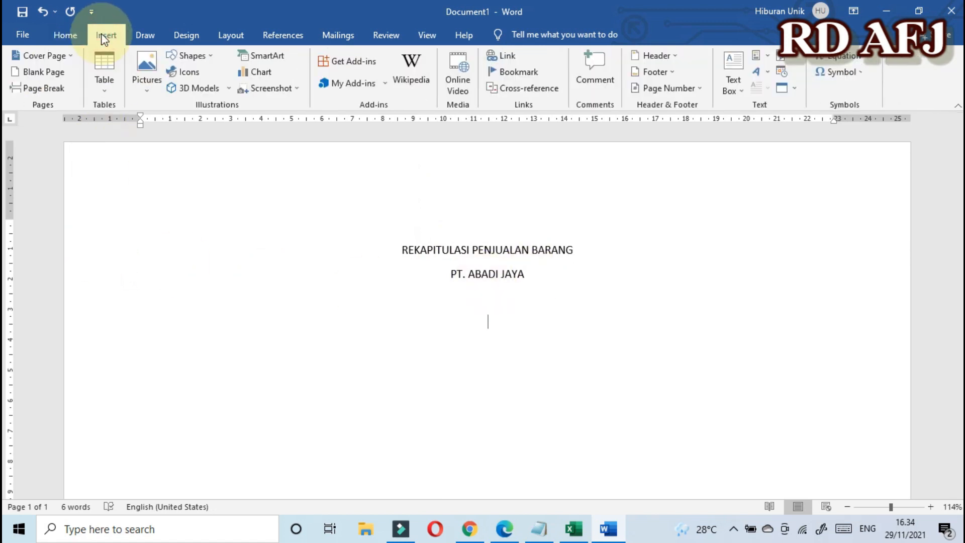
{"action": "left_click", "coordinate": [107, 93]}
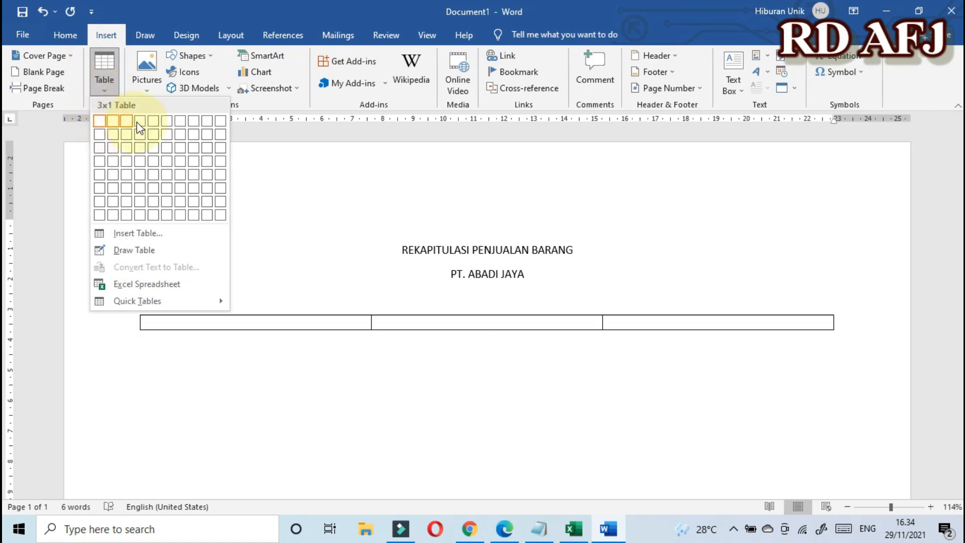
{"action": "left_click", "coordinate": [153, 174]}
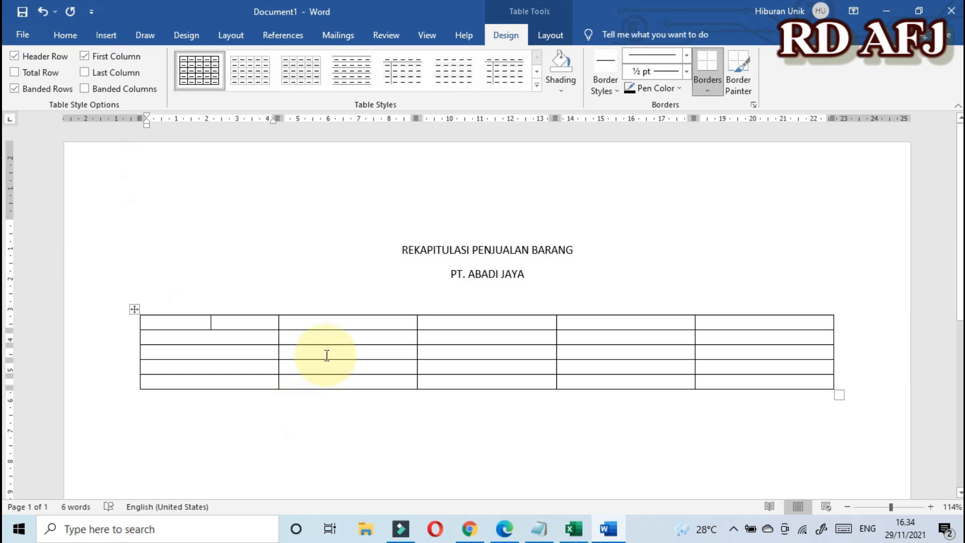
{"action": "left_click", "coordinate": [229, 322]}
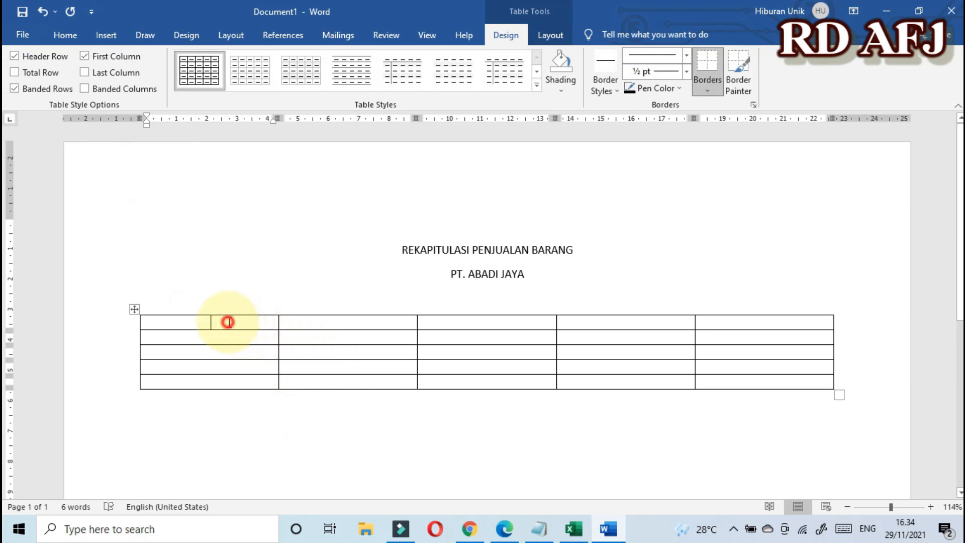
{"action": "left_click", "coordinate": [334, 320]}
{"action": "left_click", "coordinate": [466, 324]}
{"action": "left_click", "coordinate": [625, 326]}
{"action": "left_click", "coordinate": [741, 327]}
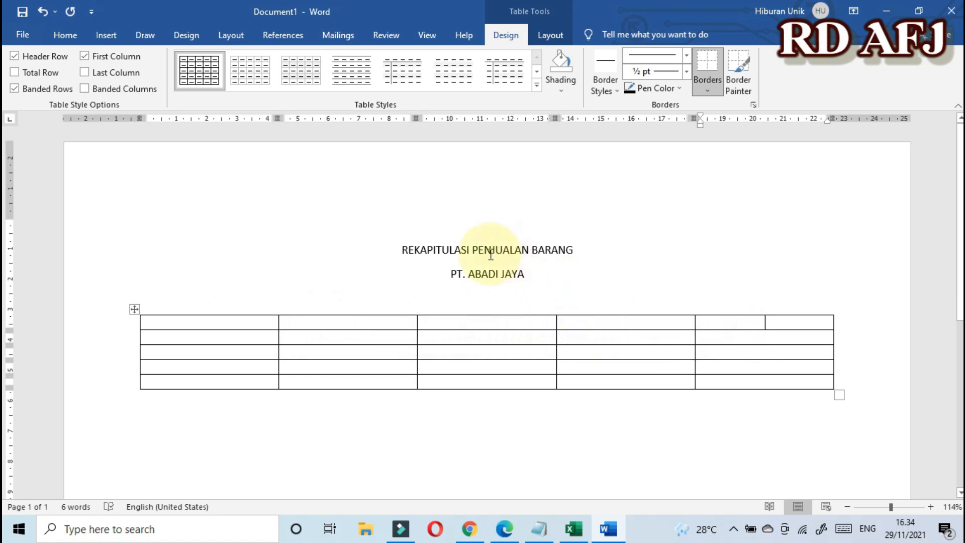
{"action": "left_click", "coordinate": [235, 322]}
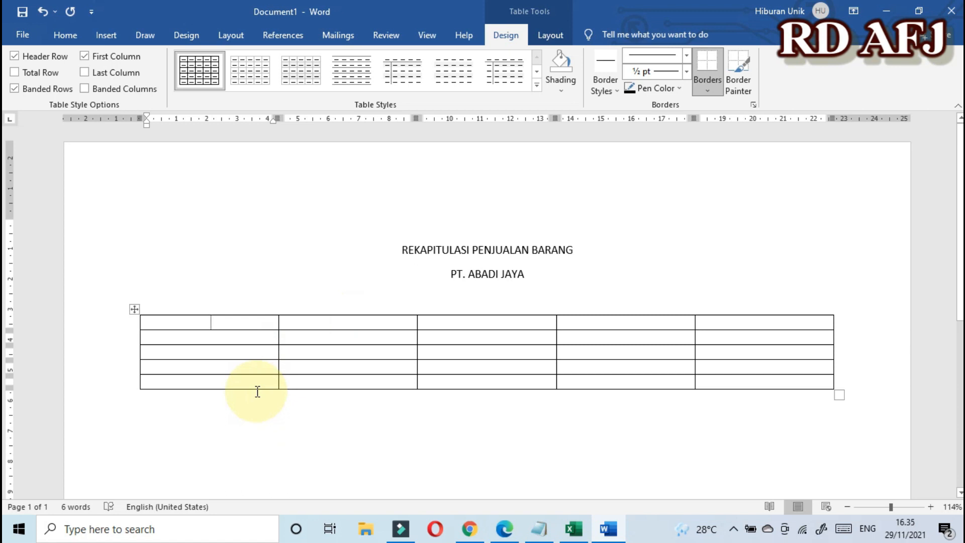
Step: Fill the first row's headings with NO, NO TRANSAKSI and BARANG
{"action": "type", "text": "NO"}
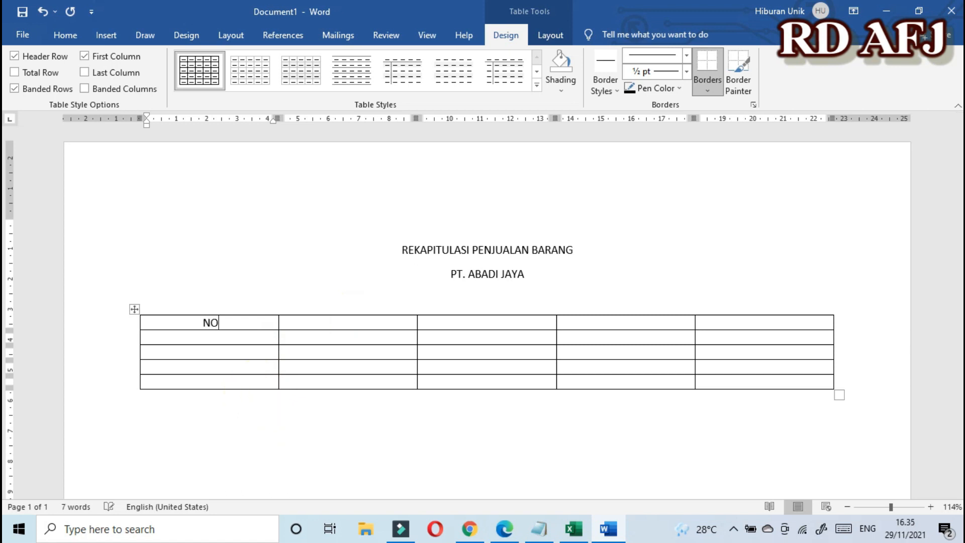
{"action": "key", "text": "Tab"}
{"action": "type", "text": "NO TRANSAKSI"}
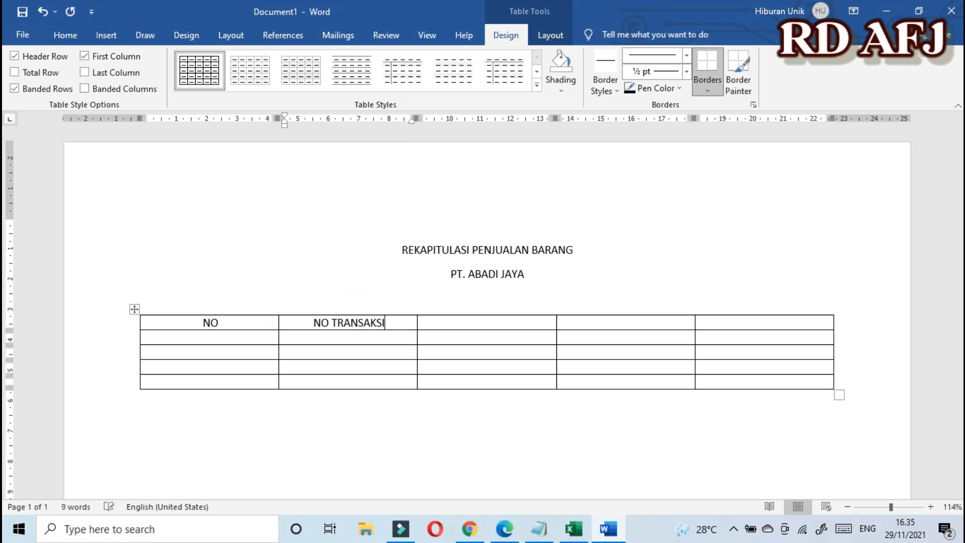
{"action": "key", "text": "Tab"}
{"action": "type", "text": "BARANG"}
{"action": "key", "text": "Tab"}
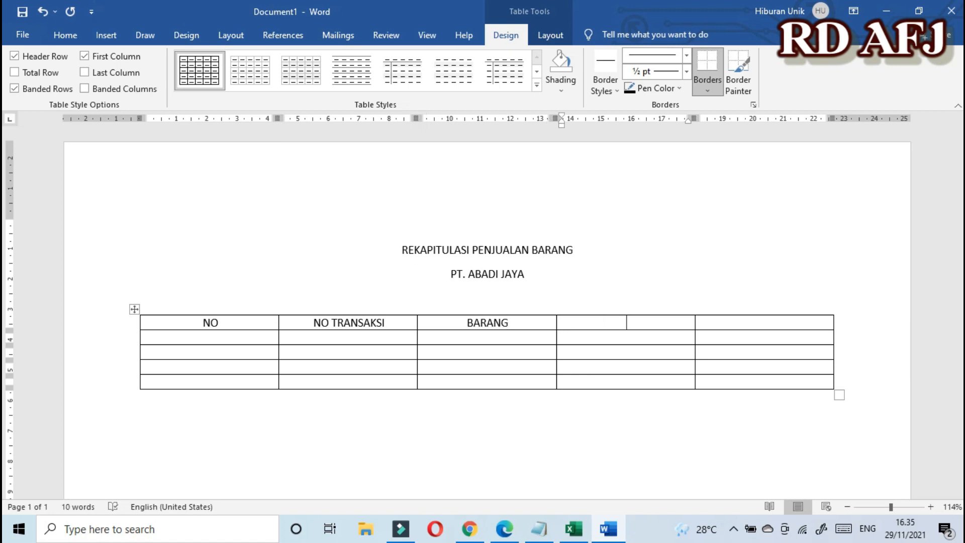
Step: Enter KD BRG, NM BRG and SATUAN in the second row under BARANG
{"action": "key", "text": "Left"}
{"action": "key", "text": "Left"}
{"action": "key", "text": "Right"}
{"action": "type", "text": "KODE BARAN"}
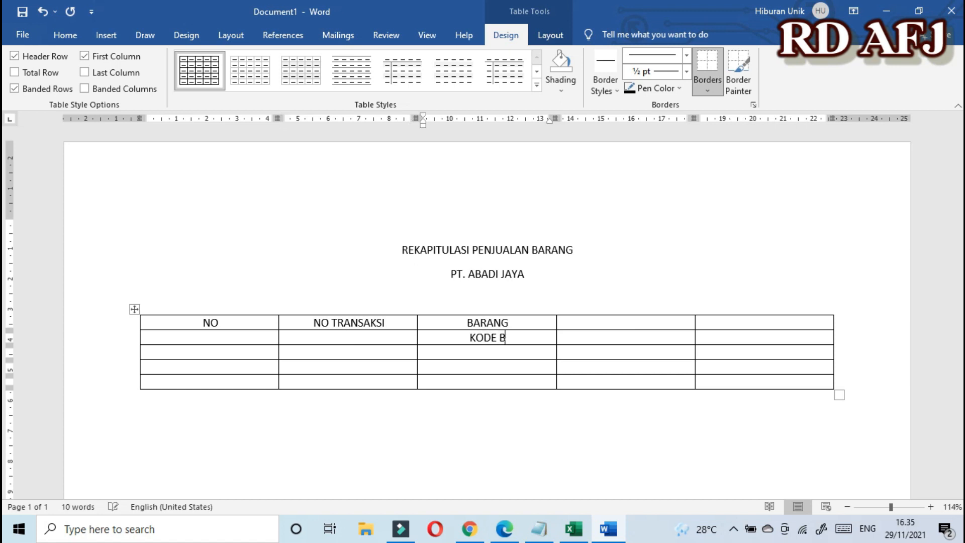
{"action": "key", "text": "BackSpace"}
{"action": "key", "text": "BackSpace"}
{"action": "key", "text": "BackSpace"}
{"action": "key", "text": "BackSpace"}
{"action": "key", "text": "BackSpace"}
{"action": "key", "text": "BackSpace"}
{"action": "key", "text": "BackSpace"}
{"action": "key", "text": "BackSpace"}
{"action": "key", "text": "BackSpace"}
{"action": "type", "text": "D BRG"}
{"action": "key", "text": "Right"}
{"action": "type", "text": "NM BRG"}
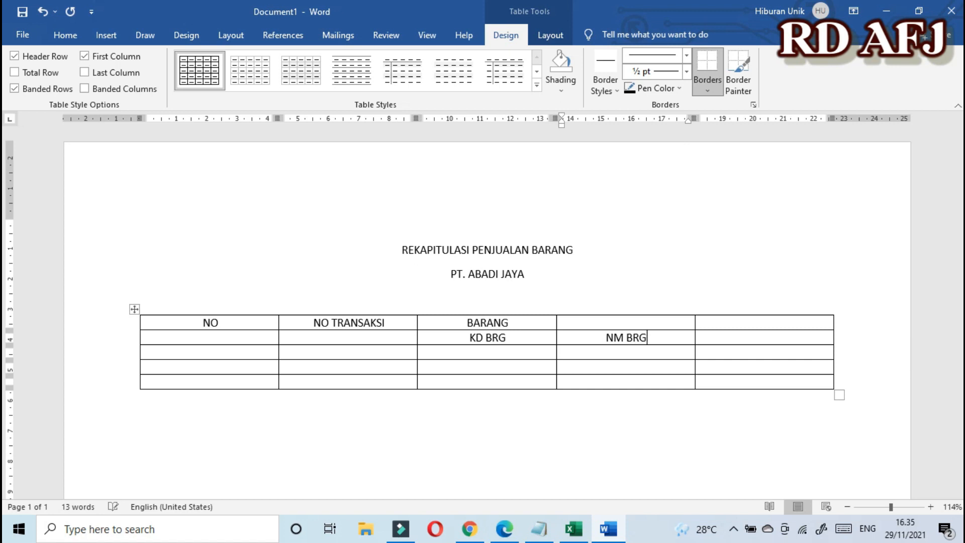
{"action": "key", "text": "Right"}
{"action": "type", "text": "SATUAB"}
{"action": "key", "text": "BackSpace"}
{"action": "type", "text": "N"}
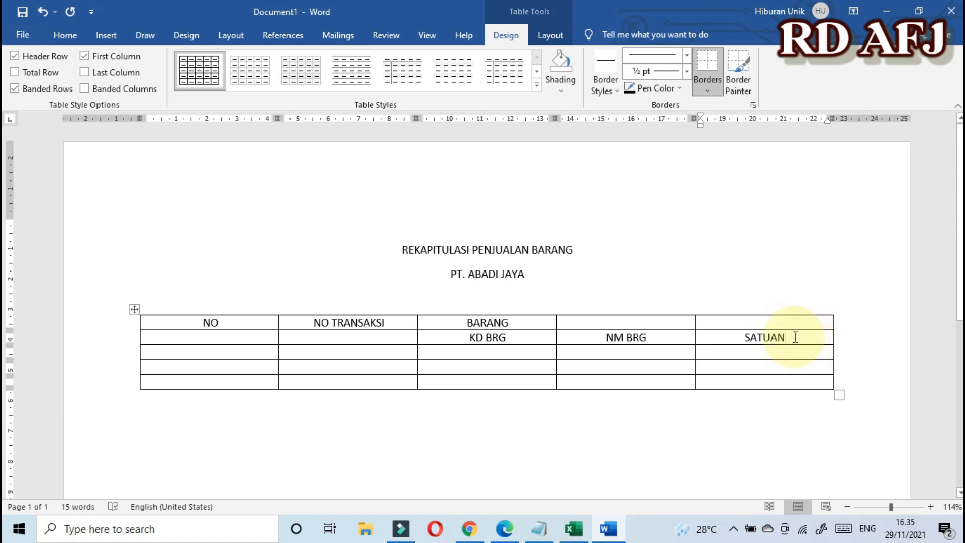
Step: Insert an empty column right of SATUAN, undoing an accidental insertion on its left
{"action": "left_click_drag", "start_coordinate": [782, 323], "coordinate": [795, 383]}
{"action": "left_click", "coordinate": [794, 383]}
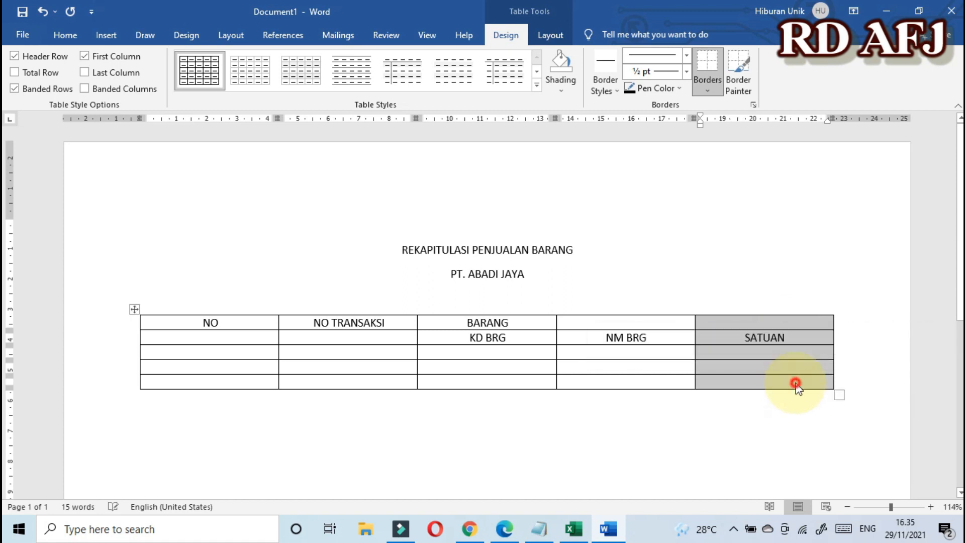
{"action": "left_click_drag", "start_coordinate": [744, 319], "coordinate": [769, 384]}
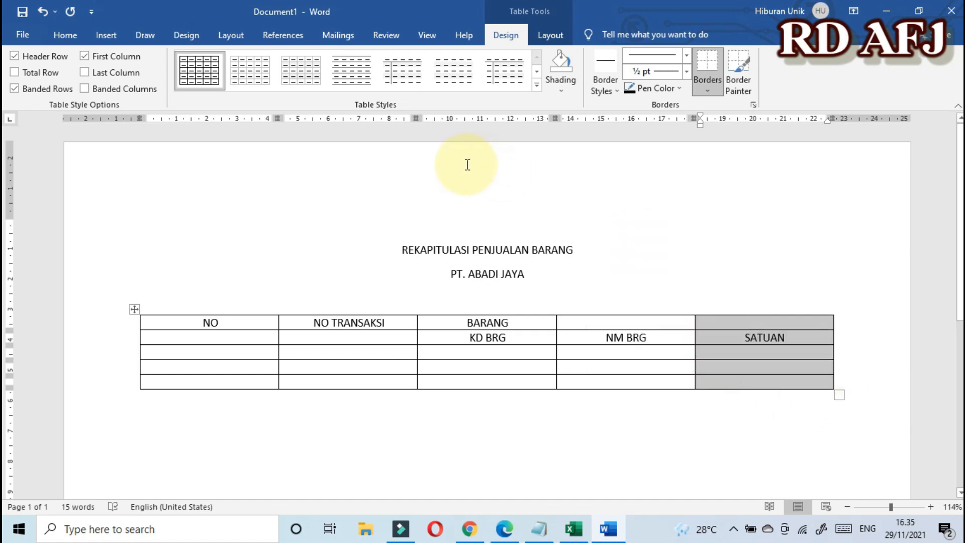
{"action": "left_click", "coordinate": [550, 35]}
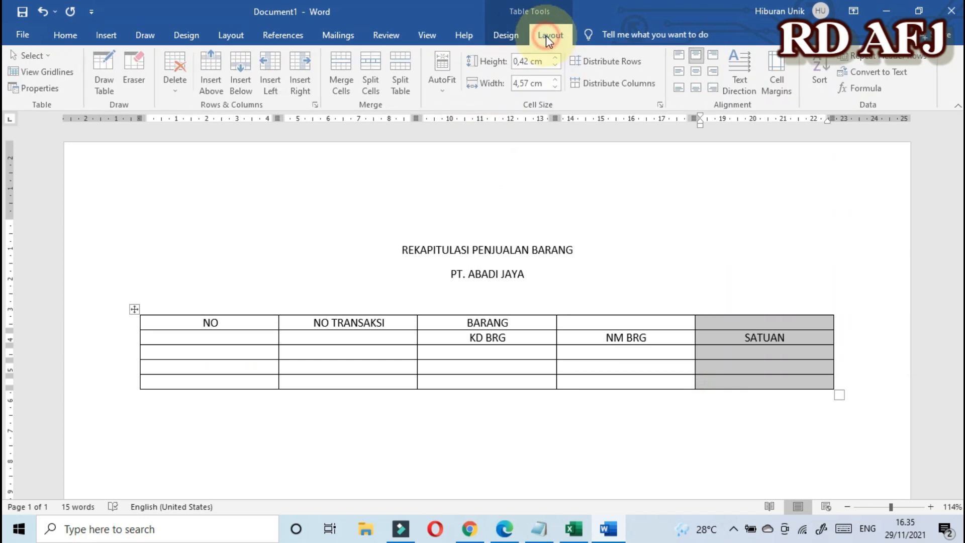
{"action": "left_click", "coordinate": [304, 68]}
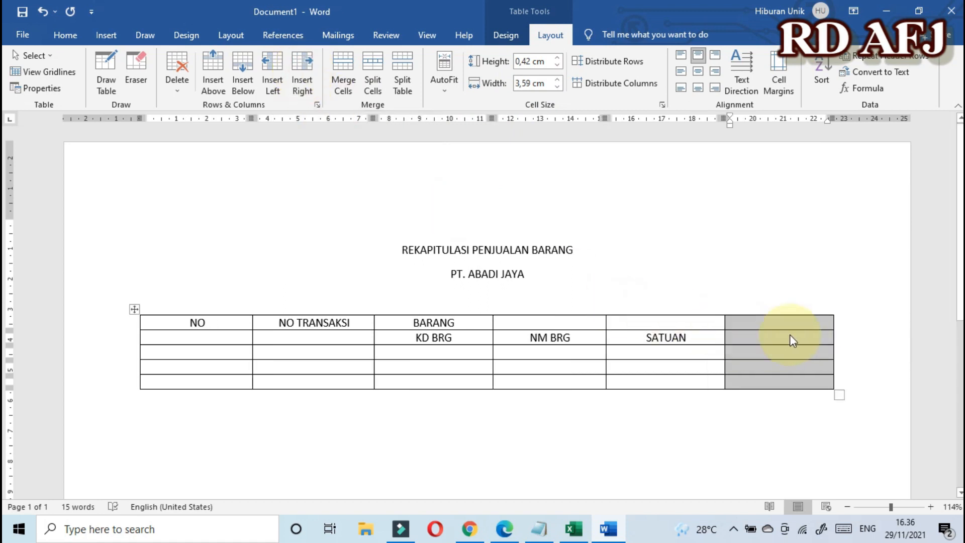
{"action": "left_click_drag", "start_coordinate": [626, 323], "coordinate": [653, 380]}
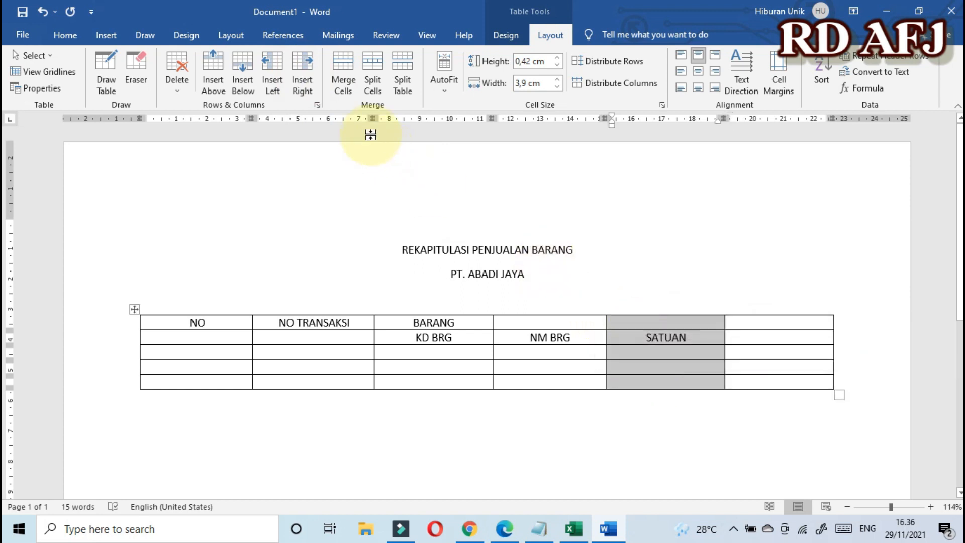
{"action": "left_click", "coordinate": [274, 68]}
{"action": "left_click", "coordinate": [568, 337]}
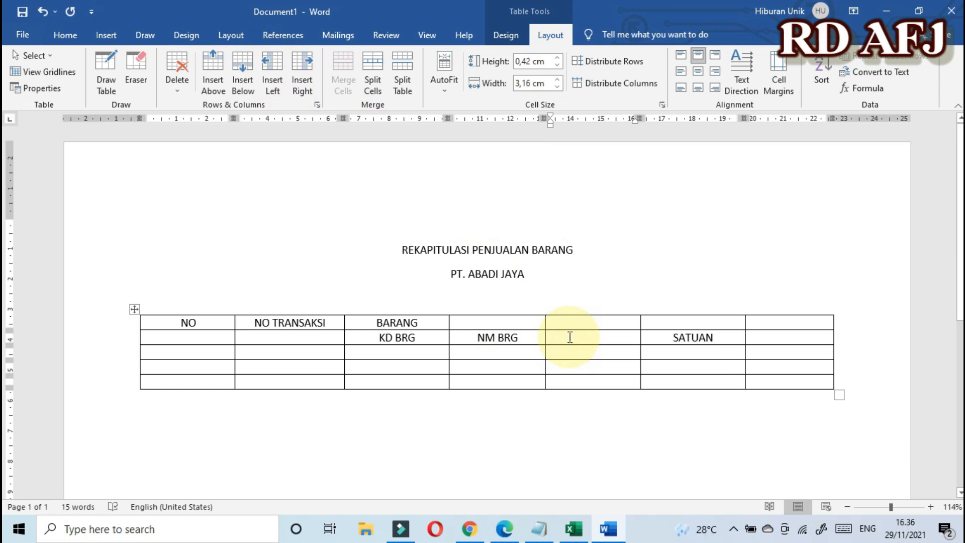
{"action": "key", "text": "ctrl+z"}
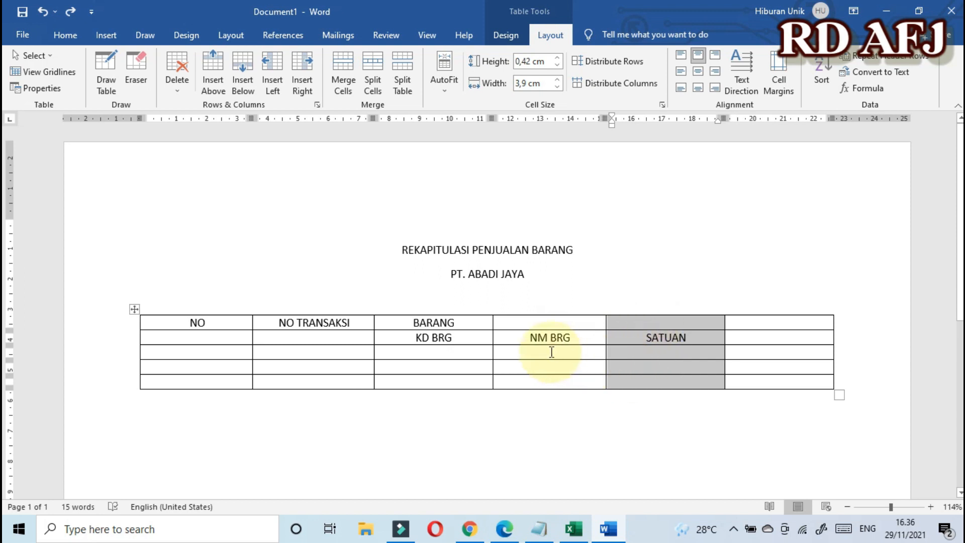
{"action": "left_click", "coordinate": [303, 70]}
Step: Add another column and label the cells after SATUAN HRG SAT, JML JUAL and JML HRG
{"action": "left_click", "coordinate": [302, 69]}
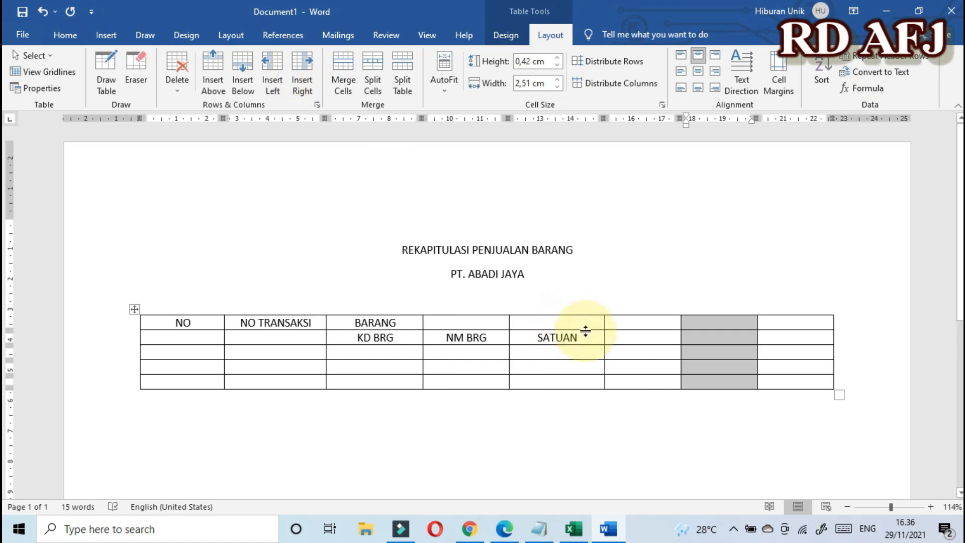
{"action": "left_click", "coordinate": [777, 351]}
{"action": "left_click", "coordinate": [639, 339]}
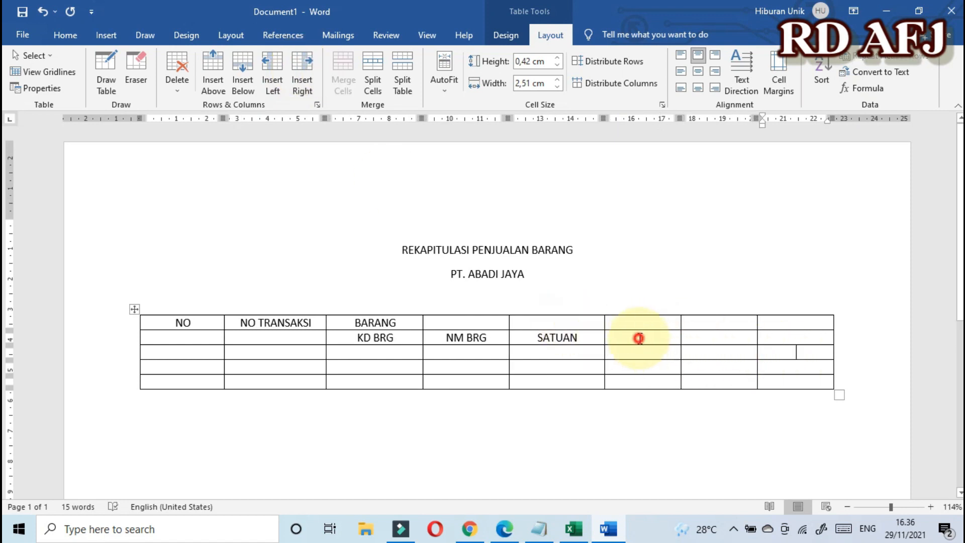
{"action": "type", "text": "HRG SAT"}
{"action": "key", "text": "Tab"}
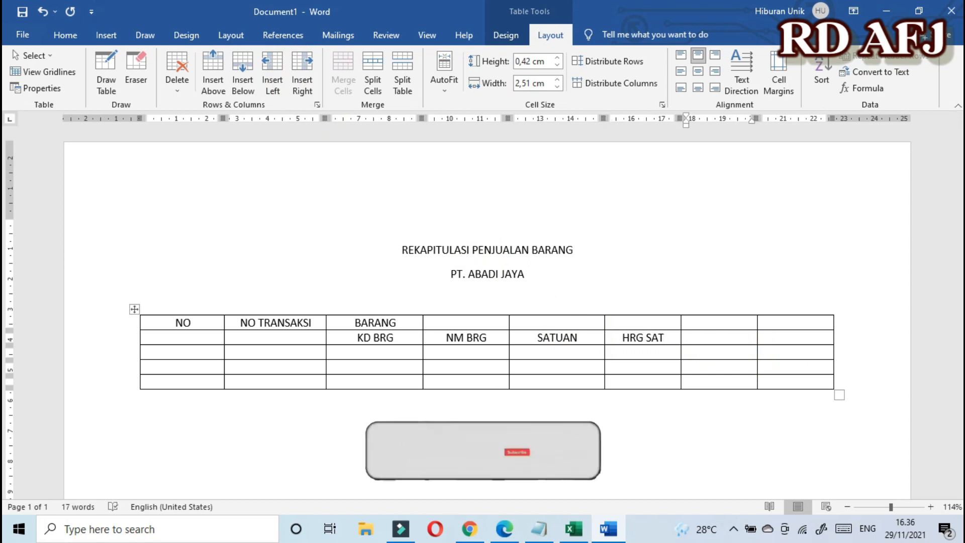
{"action": "type", "text": "JML JUAL"}
{"action": "key", "text": "Tab"}
{"action": "type", "text": "JML"}
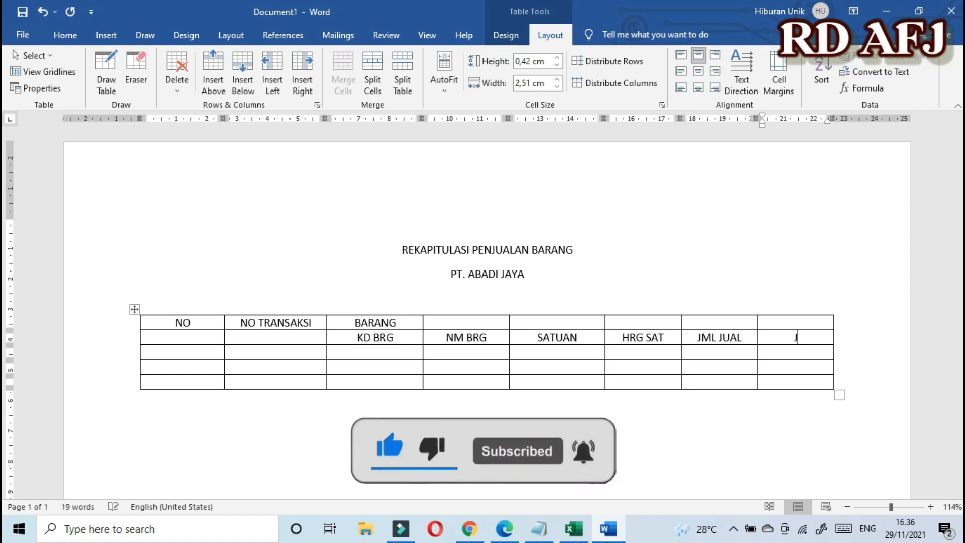
{"action": "type", "text": " HRG"}
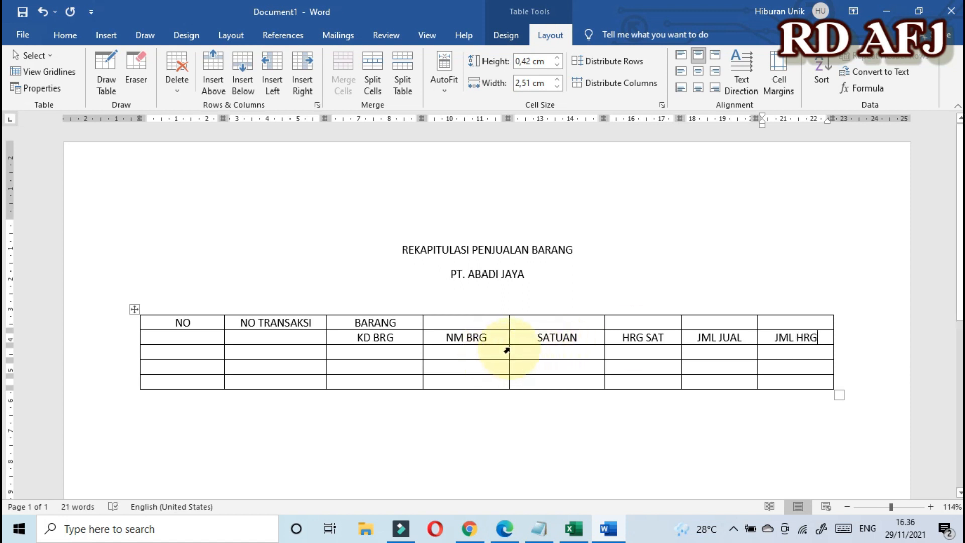
{"action": "left_click", "coordinate": [542, 340]}
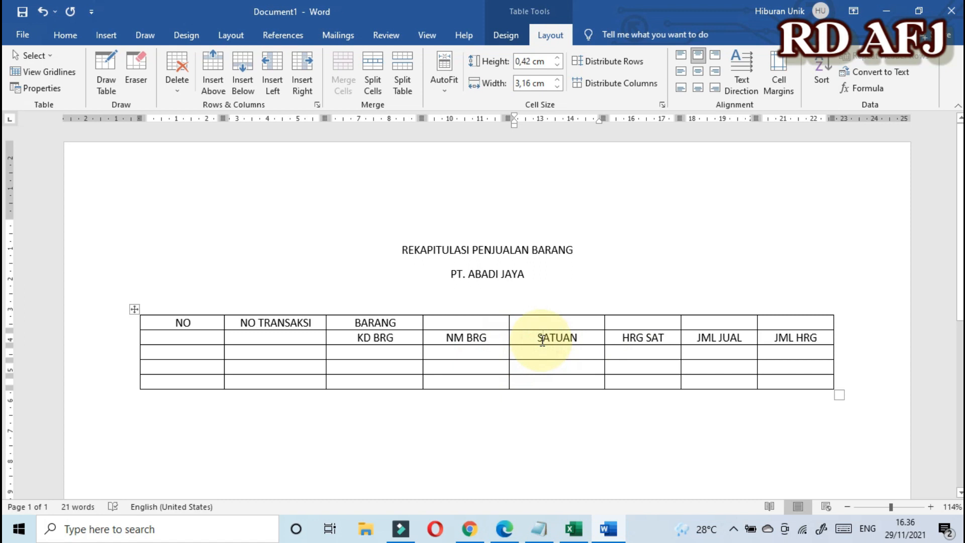
Step: Select the entire eight-column sales table with its move handle
{"action": "left_click", "coordinate": [551, 352]}
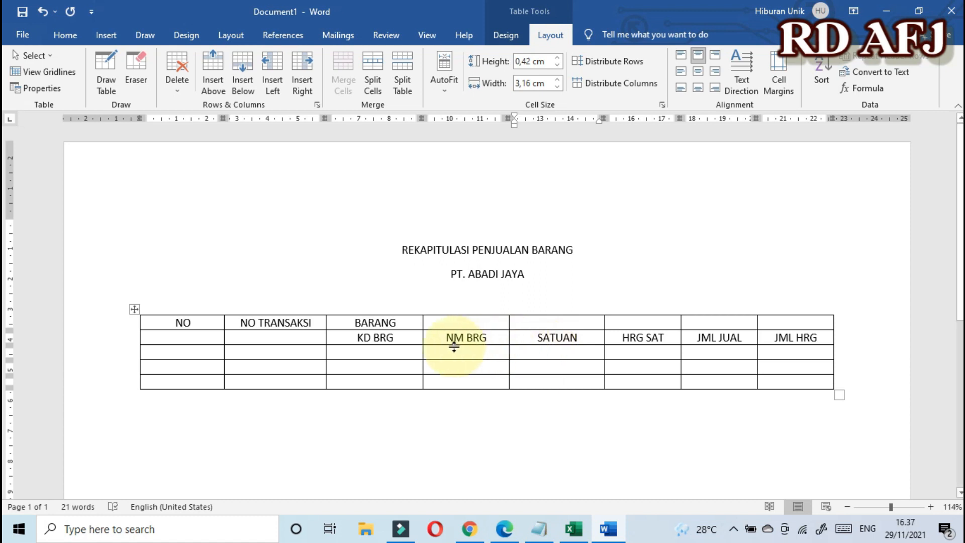
{"action": "left_click", "coordinate": [467, 335]}
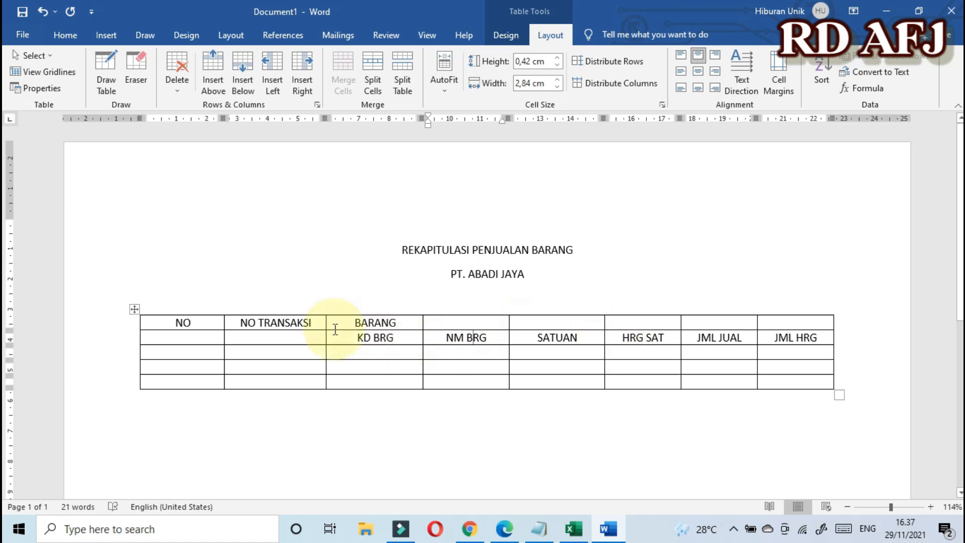
{"action": "left_click", "coordinate": [133, 310]}
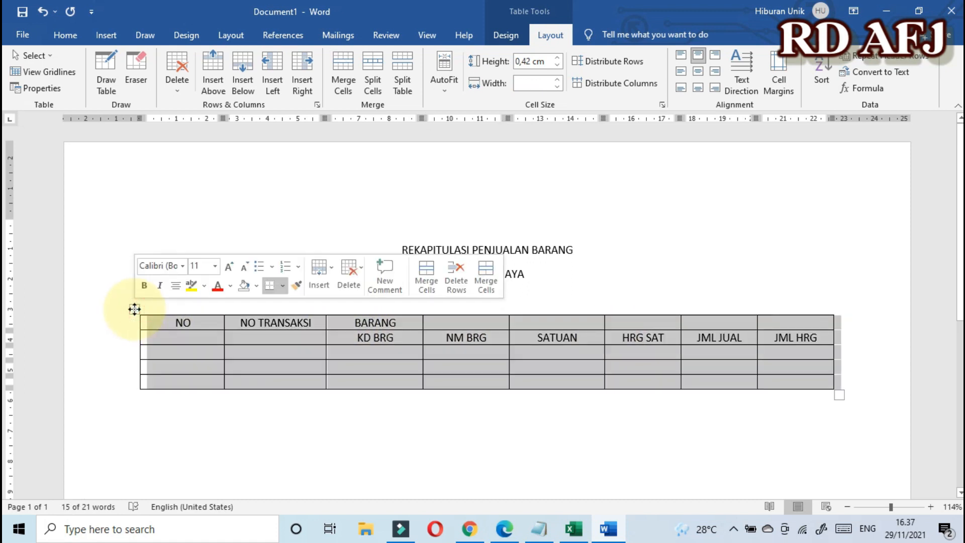
{"action": "left_click", "coordinate": [64, 36]}
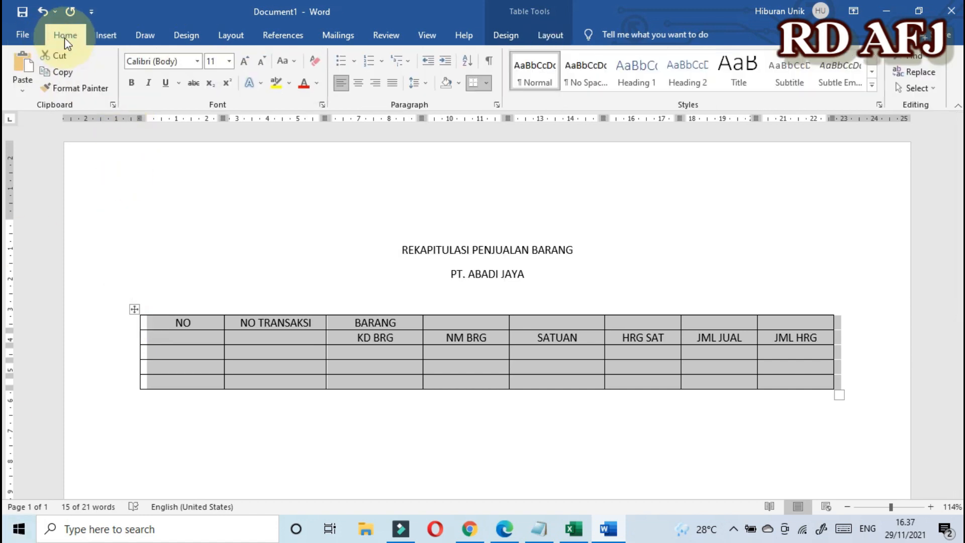
Step: Set the font size of all table text to 9 pt
{"action": "left_click", "coordinate": [230, 62]}
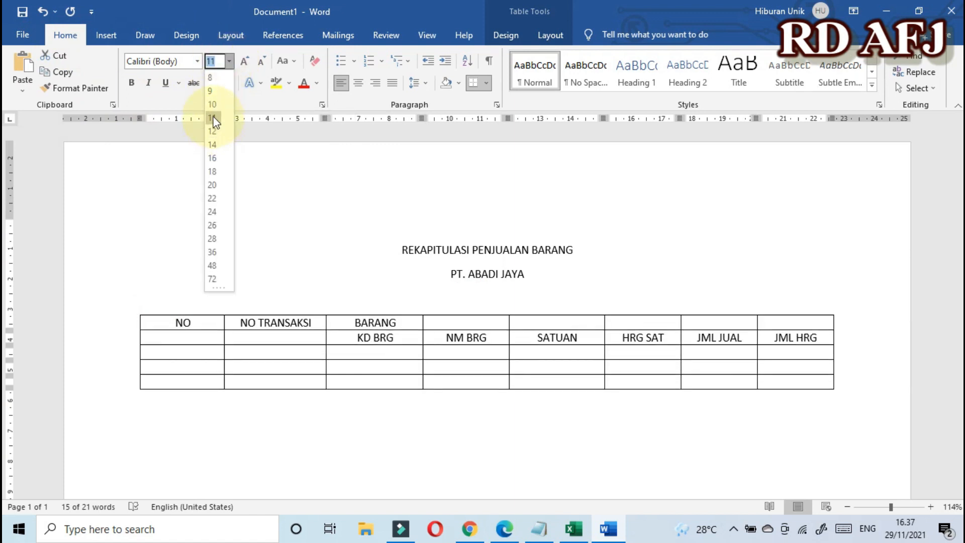
{"action": "left_click", "coordinate": [214, 91]}
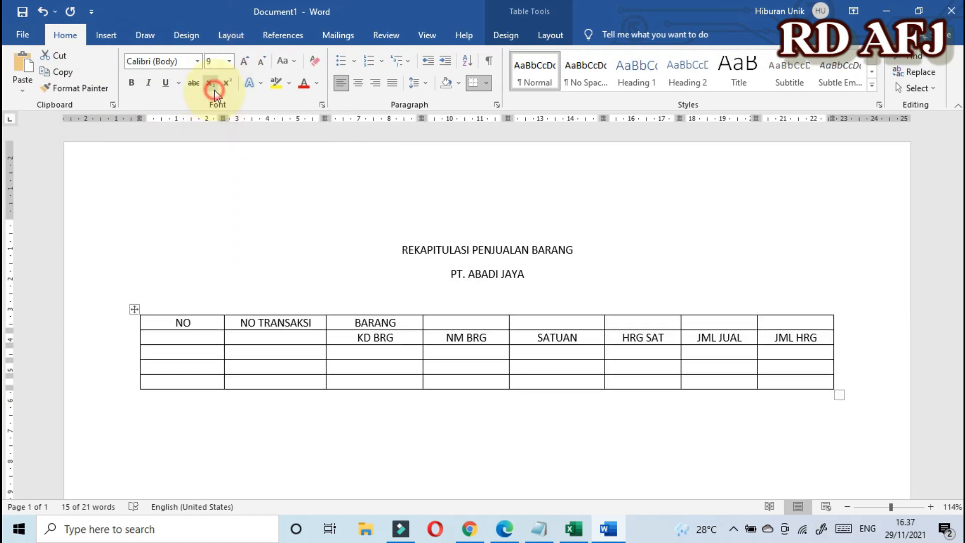
{"action": "left_click", "coordinate": [404, 337]}
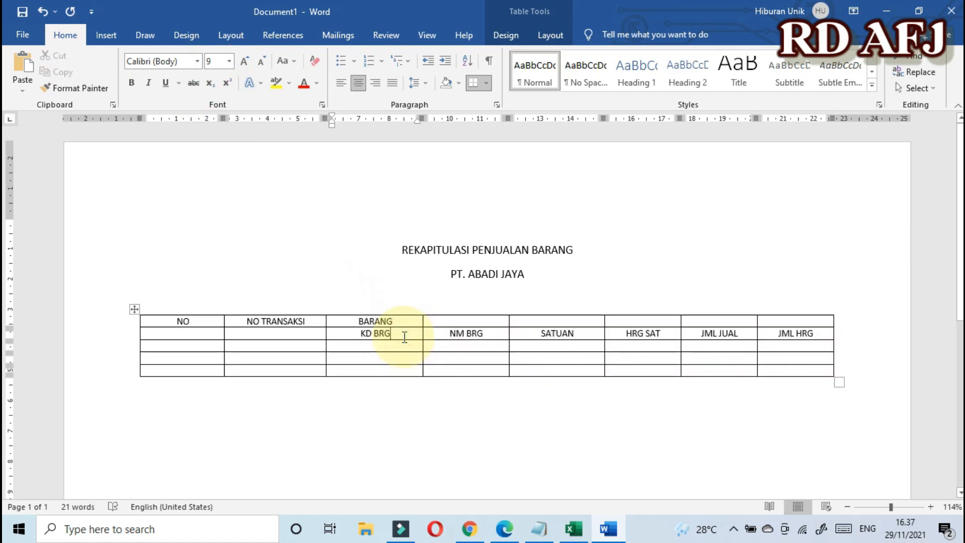
{"action": "left_click", "coordinate": [442, 334]}
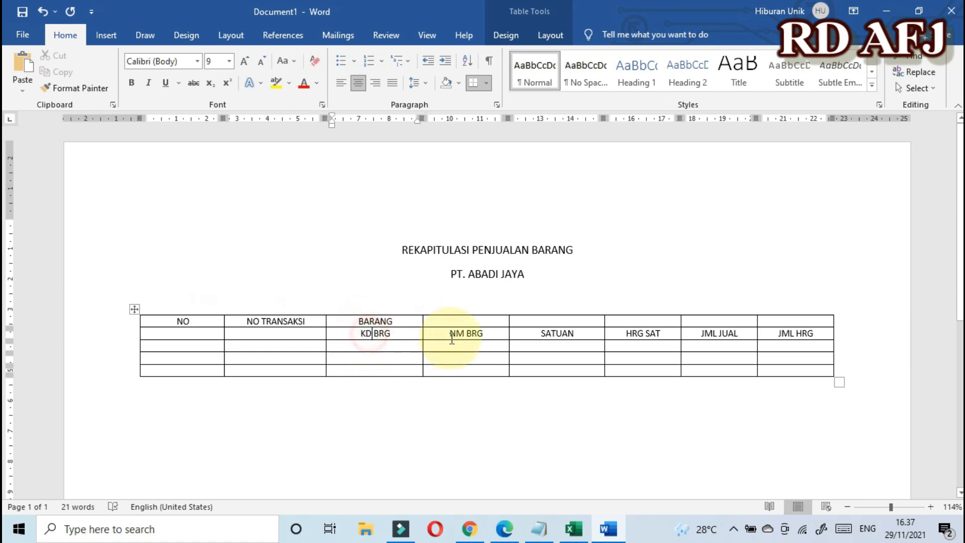
Step: Merge the top-row cells from BARANG through the JML HRG column into one heading cell
{"action": "left_click", "coordinate": [585, 338]}
{"action": "left_click", "coordinate": [719, 334]}
{"action": "left_click", "coordinate": [796, 334]}
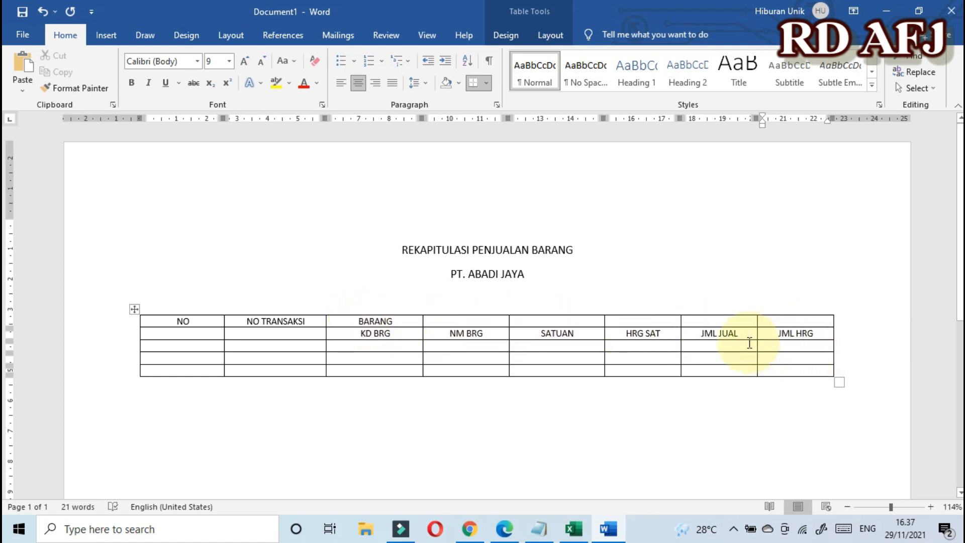
{"action": "left_click", "coordinate": [352, 333]}
{"action": "left_click_drag", "start_coordinate": [330, 321], "coordinate": [790, 325]}
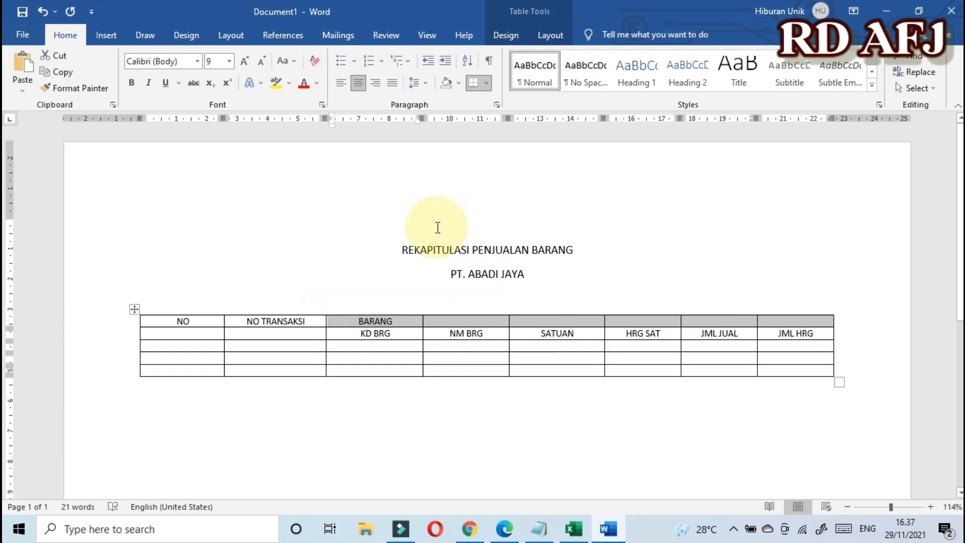
{"action": "left_click", "coordinate": [550, 35]}
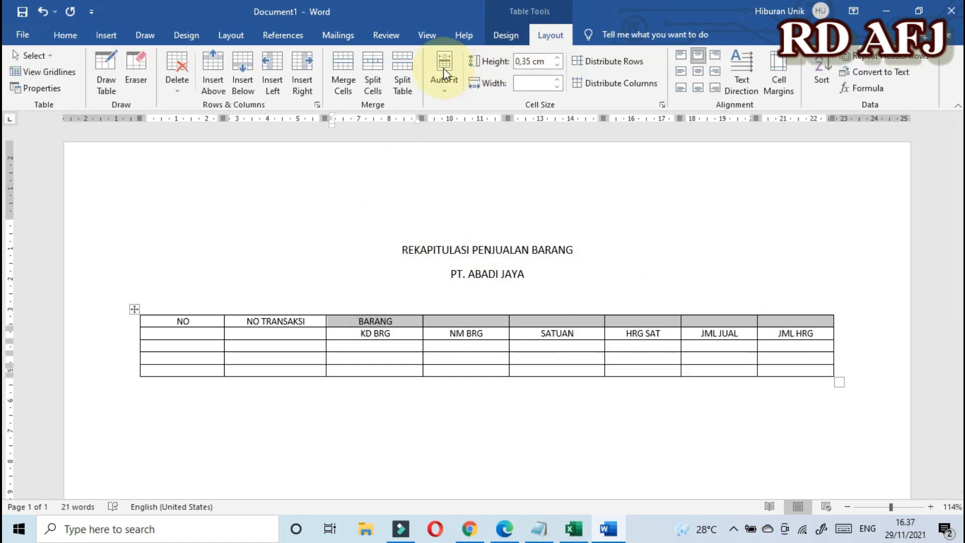
{"action": "left_click", "coordinate": [339, 61]}
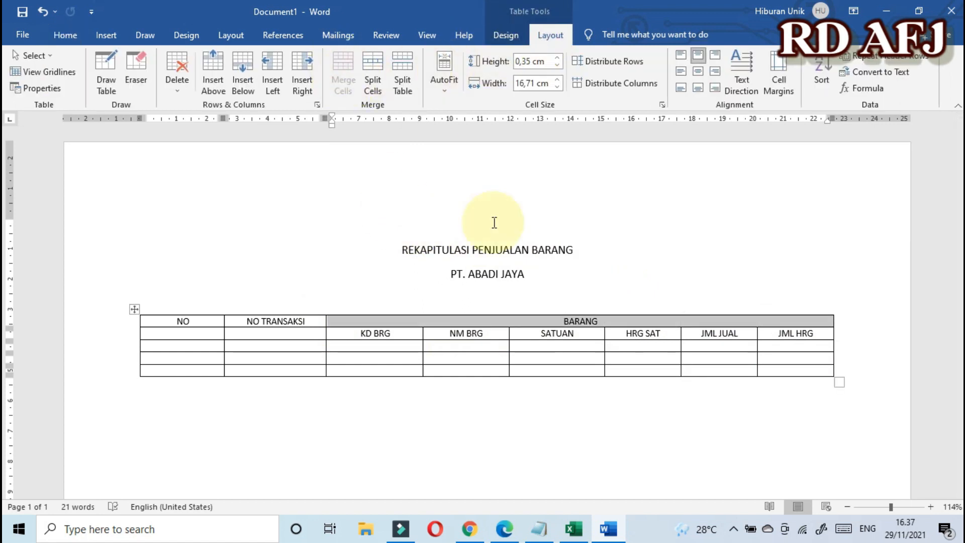
{"action": "left_click", "coordinate": [581, 333]}
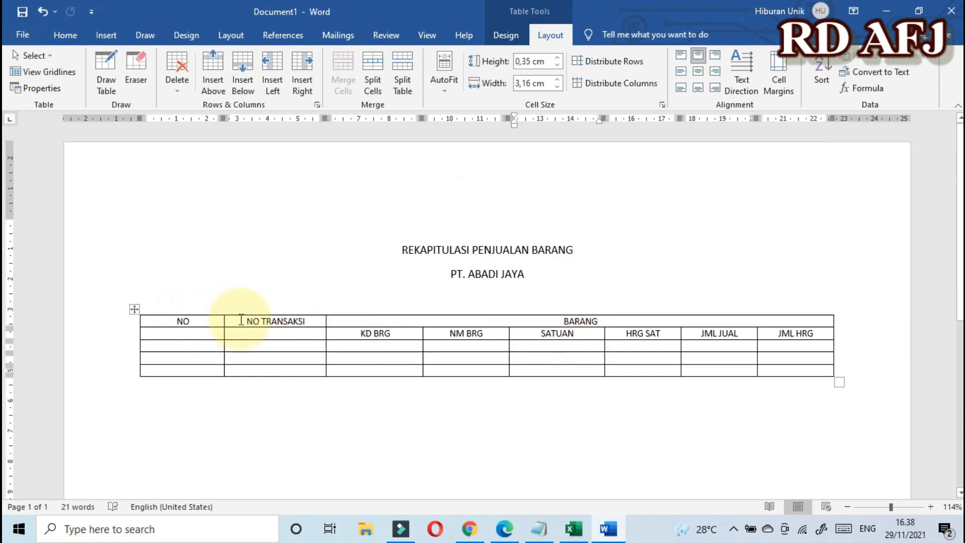
Step: Merge the NO header with the empty cell beneath it
{"action": "left_click", "coordinate": [168, 333]}
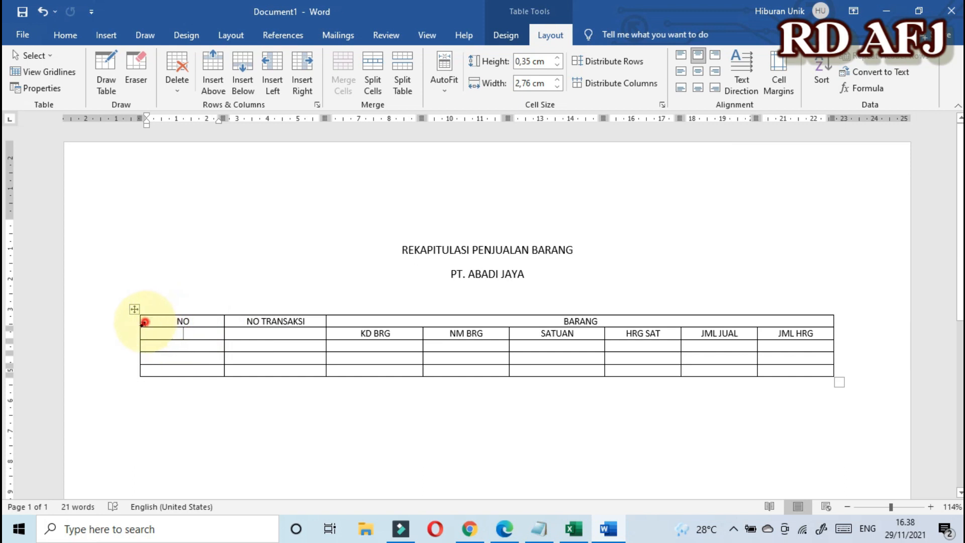
{"action": "left_click_drag", "start_coordinate": [145, 323], "coordinate": [146, 334]}
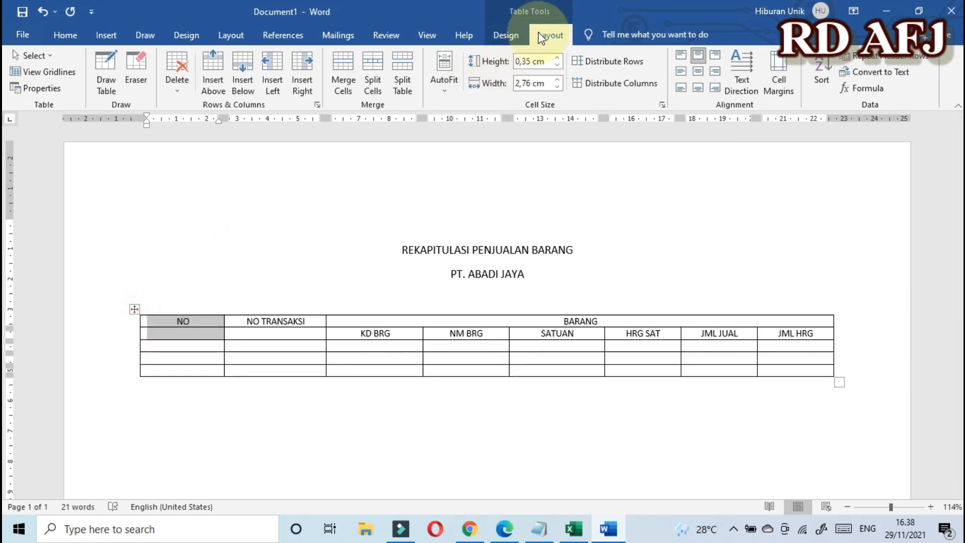
{"action": "left_click", "coordinate": [343, 61]}
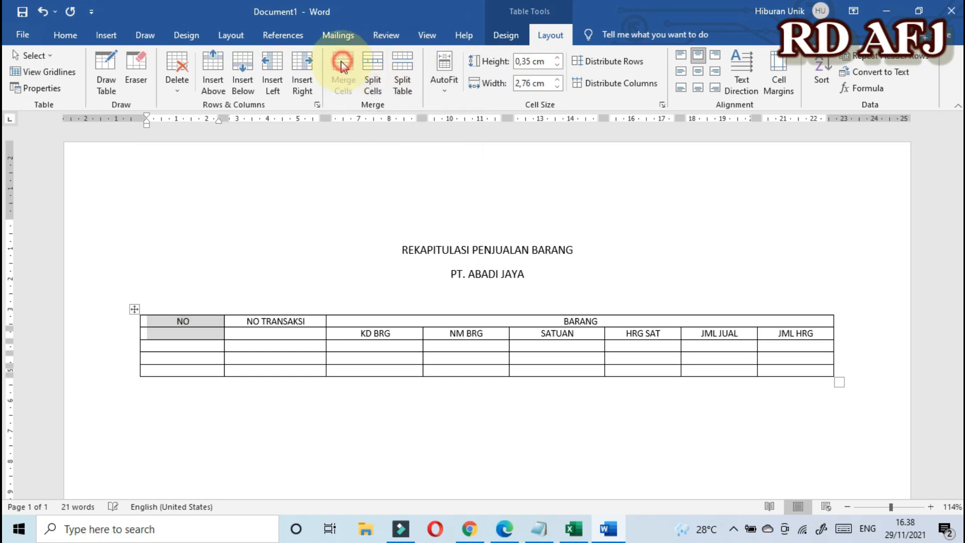
Step: Merge the NO TRANSAKSI header with the empty cell beneath it
{"action": "left_click", "coordinate": [290, 331]}
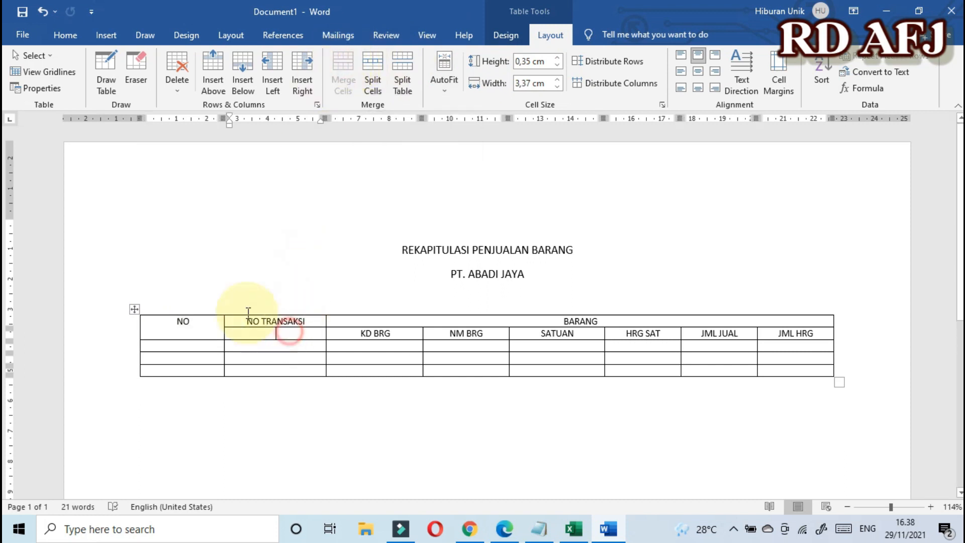
{"action": "left_click_drag", "start_coordinate": [246, 319], "coordinate": [258, 334]}
{"action": "left_click", "coordinate": [352, 75]}
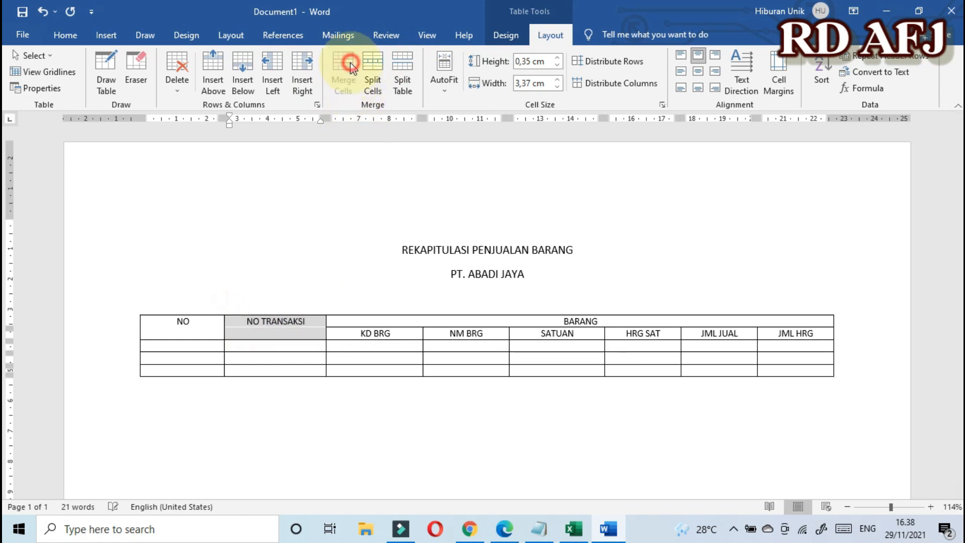
{"action": "left_click", "coordinate": [400, 336]}
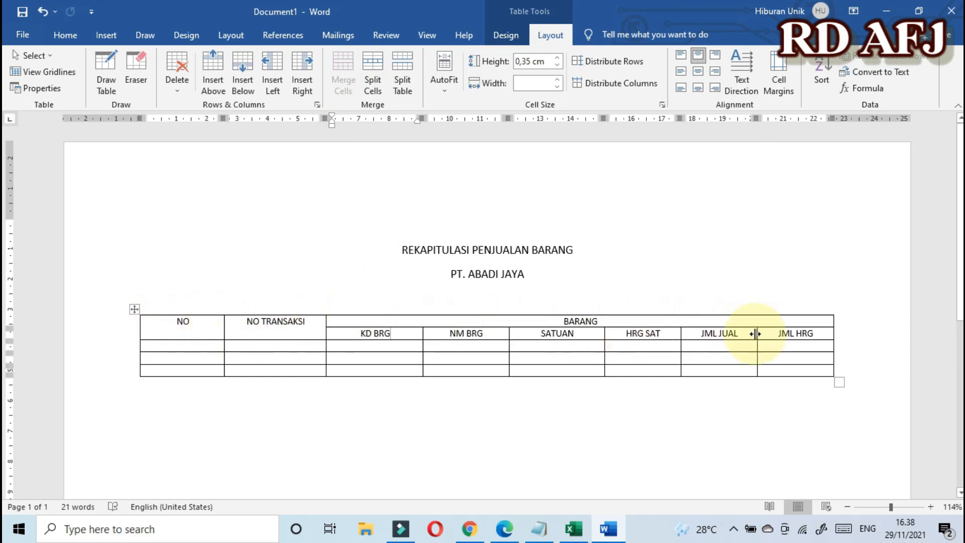
Step: Center the header labels from NO to HRG SAT horizontally and vertically in their cells
{"action": "left_click", "coordinate": [288, 325]}
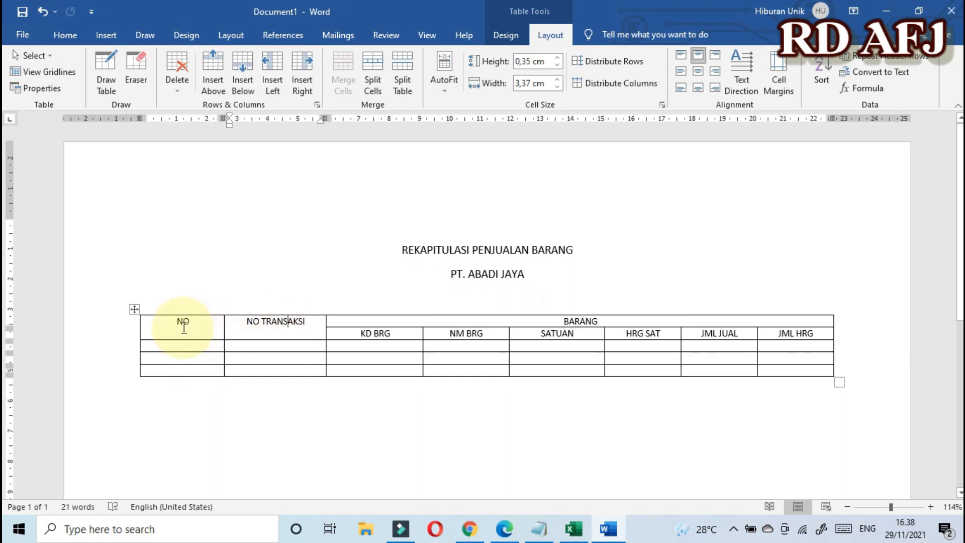
{"action": "left_click_drag", "start_coordinate": [144, 322], "coordinate": [796, 338]}
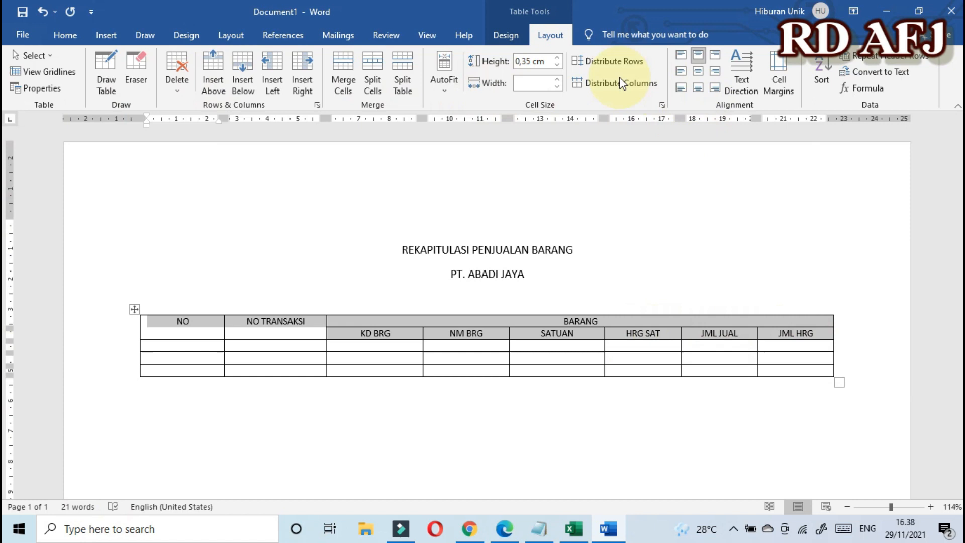
{"action": "left_click", "coordinate": [553, 38]}
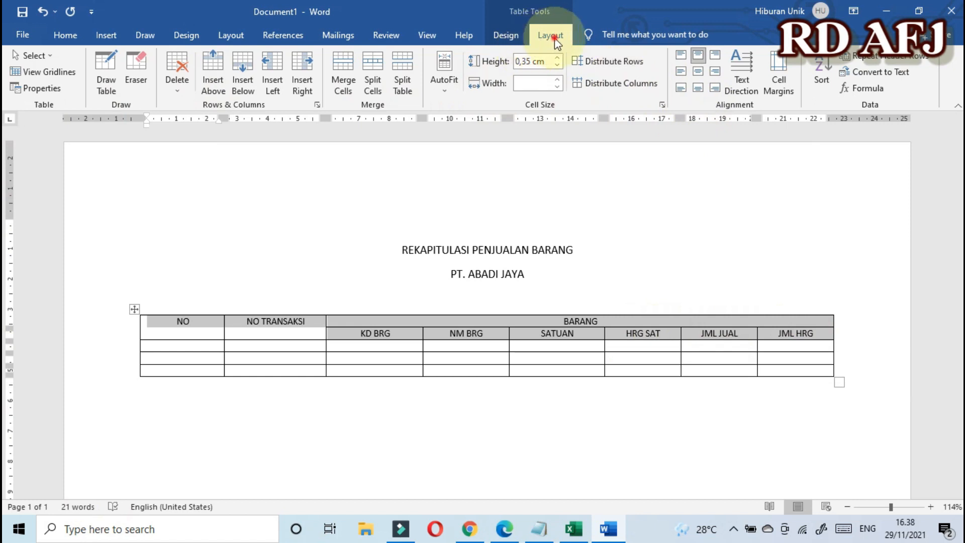
{"action": "left_click", "coordinate": [698, 71]}
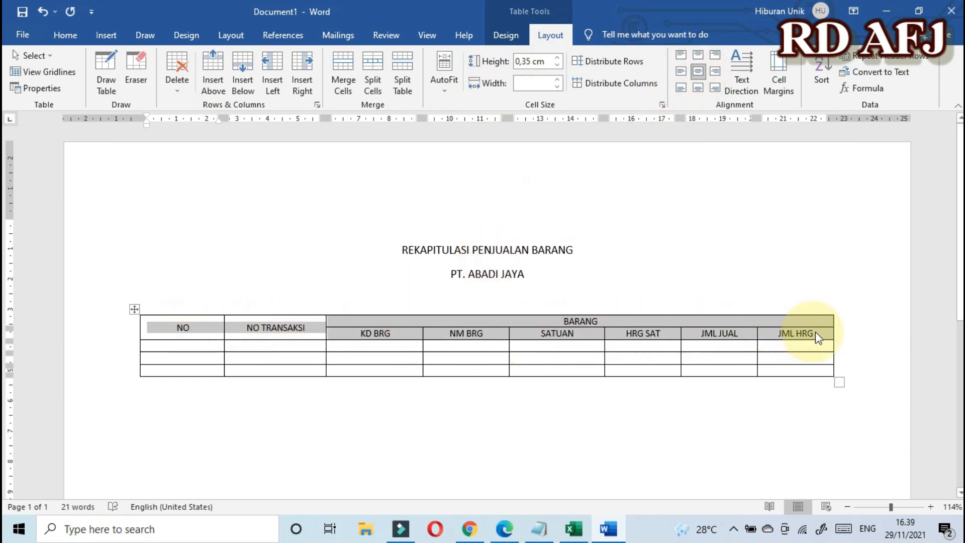
Step: Select the entire header row from NO through JML HRG
{"action": "left_click", "coordinate": [271, 327]}
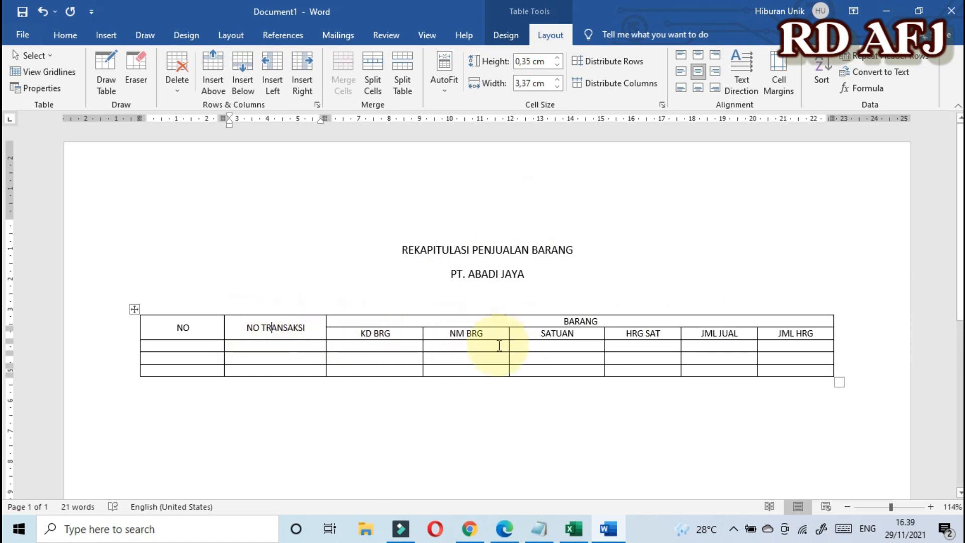
{"action": "left_click", "coordinate": [145, 327]}
{"action": "left_click_drag", "start_coordinate": [256, 327], "coordinate": [820, 335]}
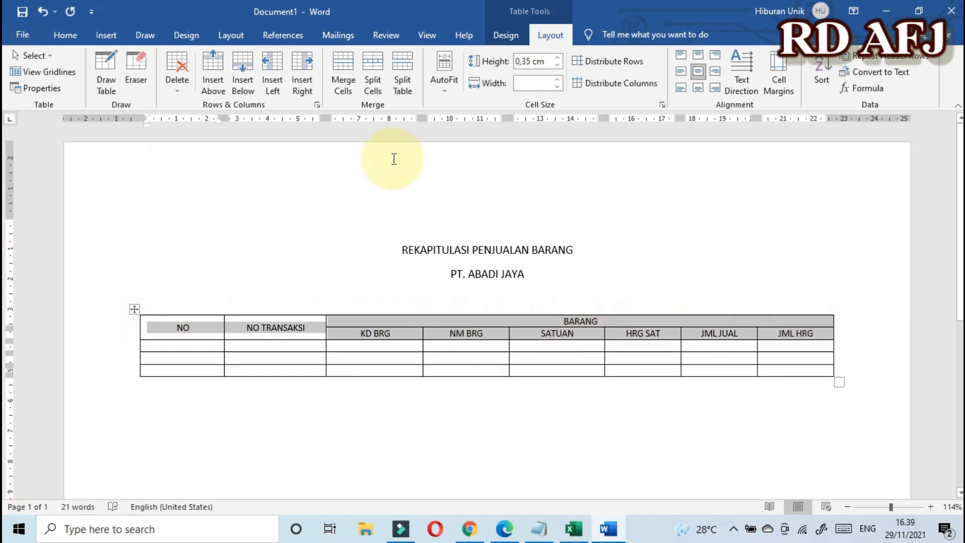
Step: Give the selected header rows a specified height of 0,6 cm in Table Properties
{"action": "right_click", "coordinate": [287, 328]}
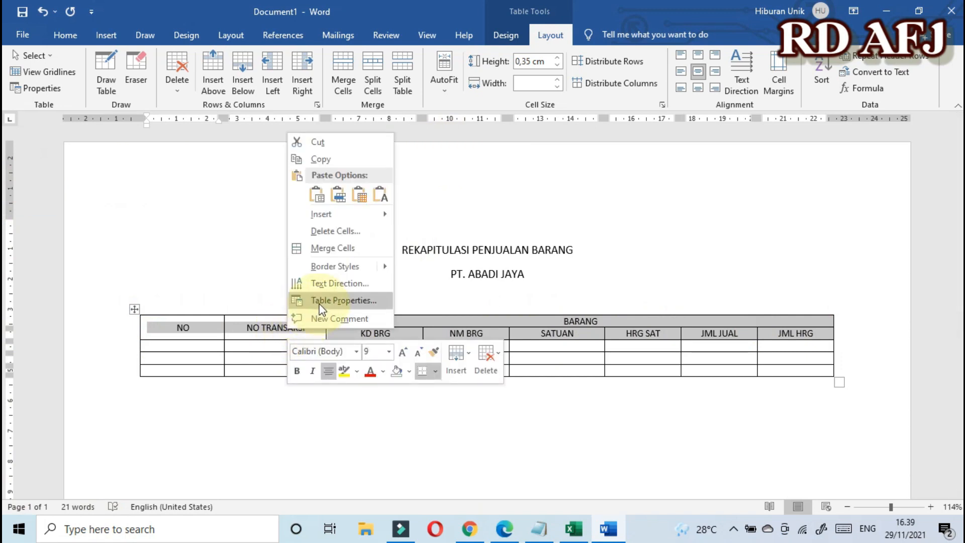
{"action": "left_click", "coordinate": [320, 302]}
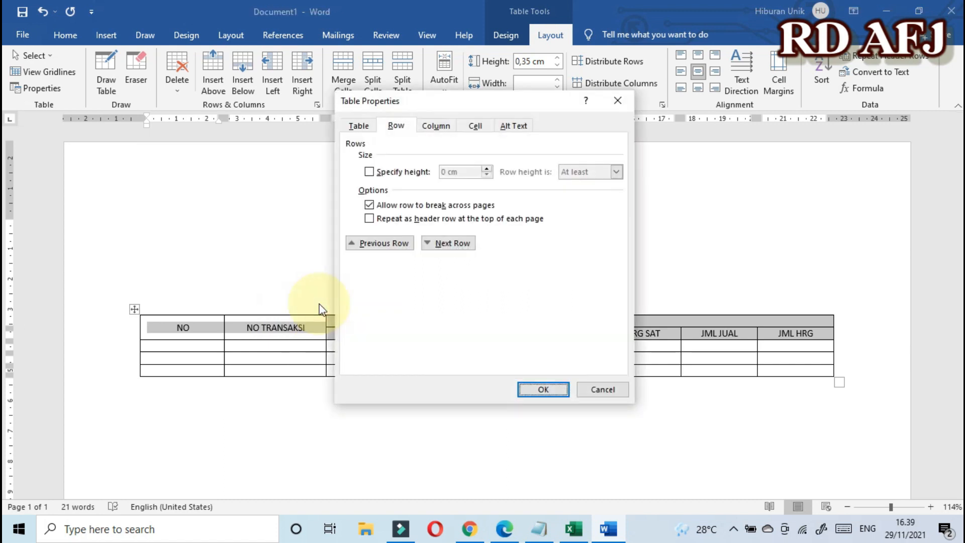
{"action": "left_click", "coordinate": [397, 132]}
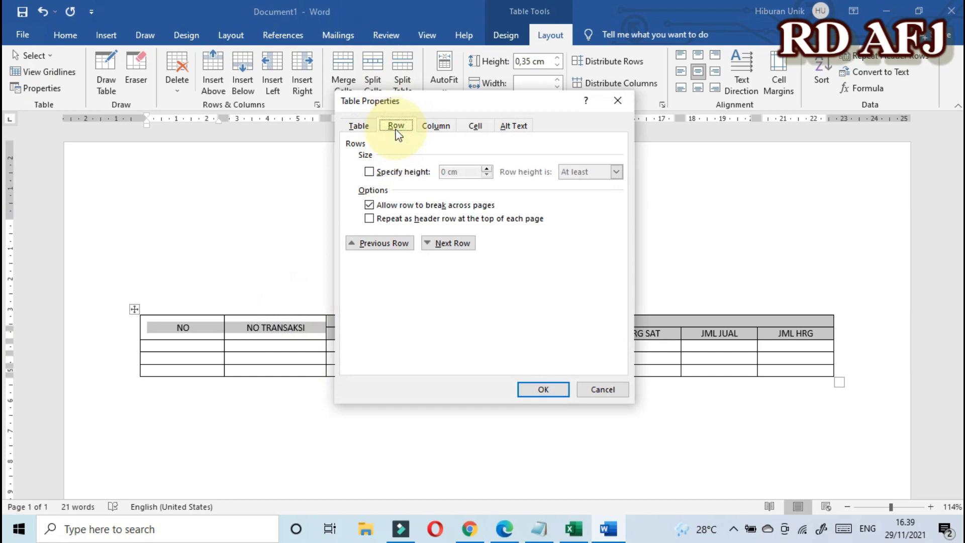
{"action": "left_click", "coordinate": [370, 171]}
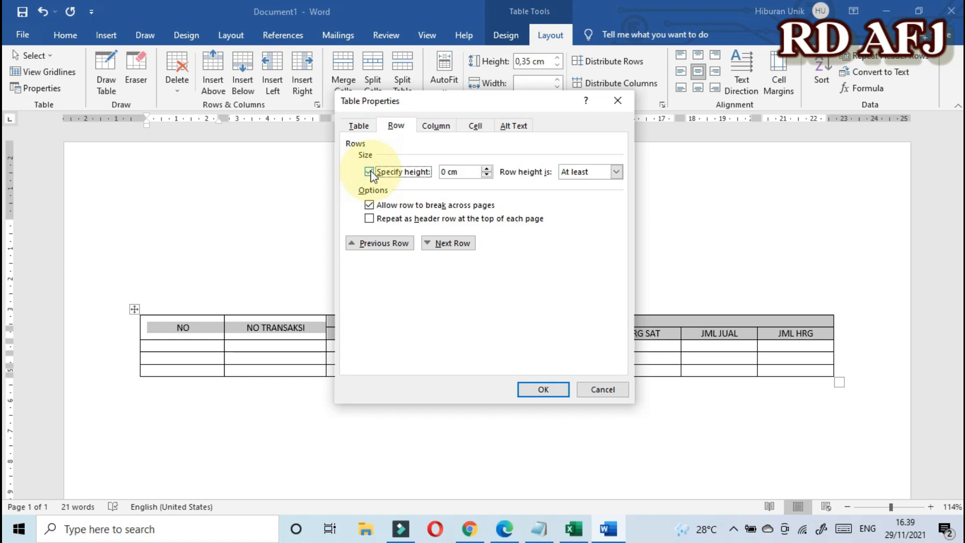
{"action": "left_click", "coordinate": [487, 169]}
{"action": "left_click", "coordinate": [486, 169]}
{"action": "left_click", "coordinate": [487, 169]}
{"action": "left_click", "coordinate": [487, 169]}
{"action": "left_click", "coordinate": [486, 169]}
{"action": "left_click", "coordinate": [486, 169]}
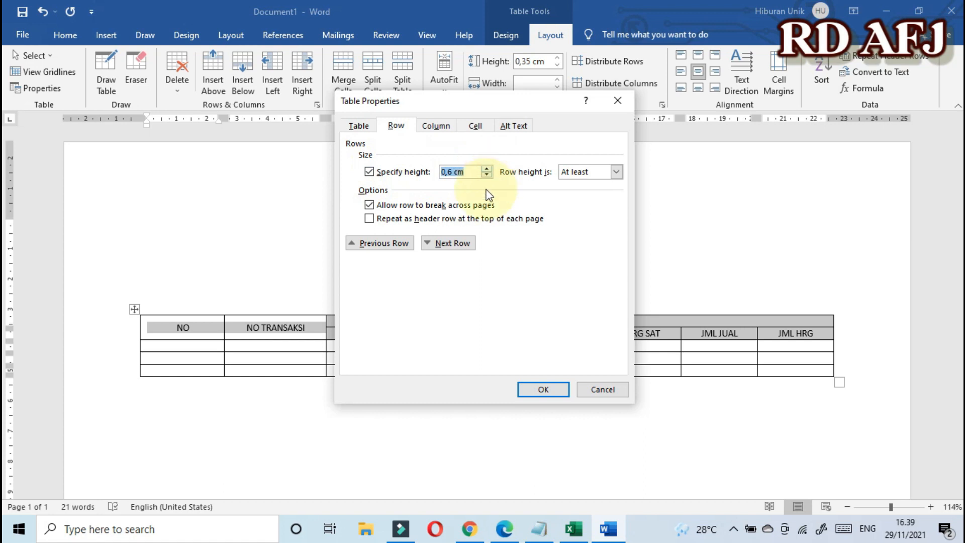
{"action": "left_click", "coordinate": [543, 389]}
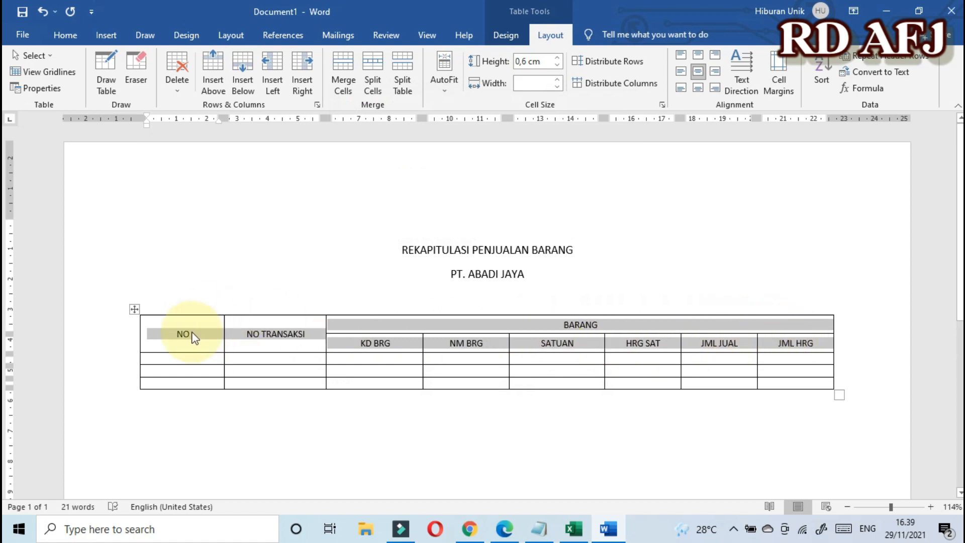
Step: Select the three empty data rows below the header
{"action": "left_click", "coordinate": [795, 347]}
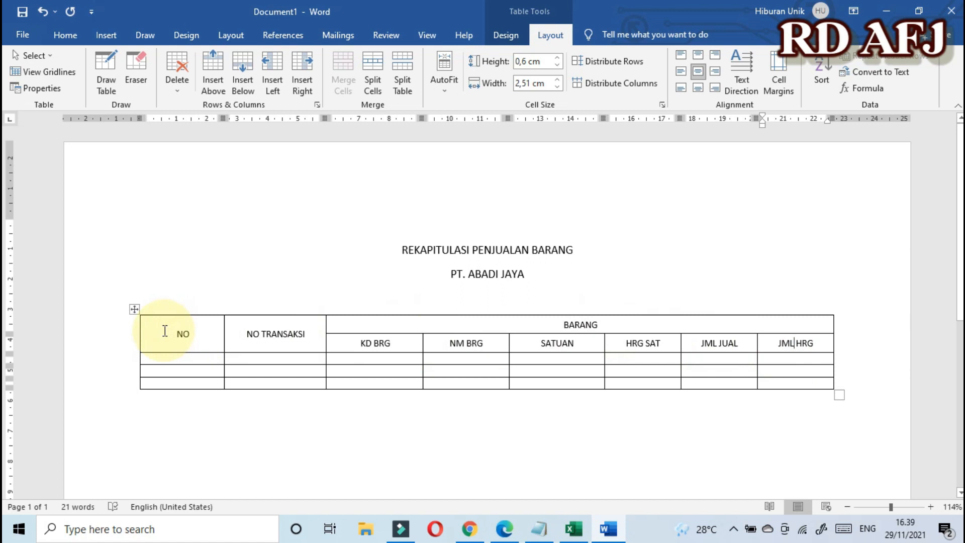
{"action": "scroll", "coordinate": [162, 333], "scroll_direction": "down", "scroll_amount": 1}
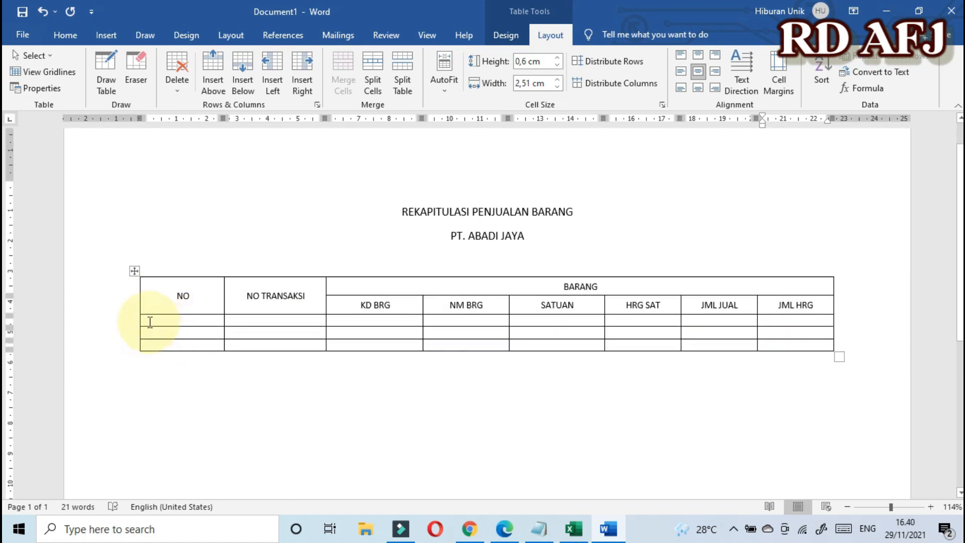
{"action": "left_click_drag", "start_coordinate": [141, 323], "coordinate": [805, 342]}
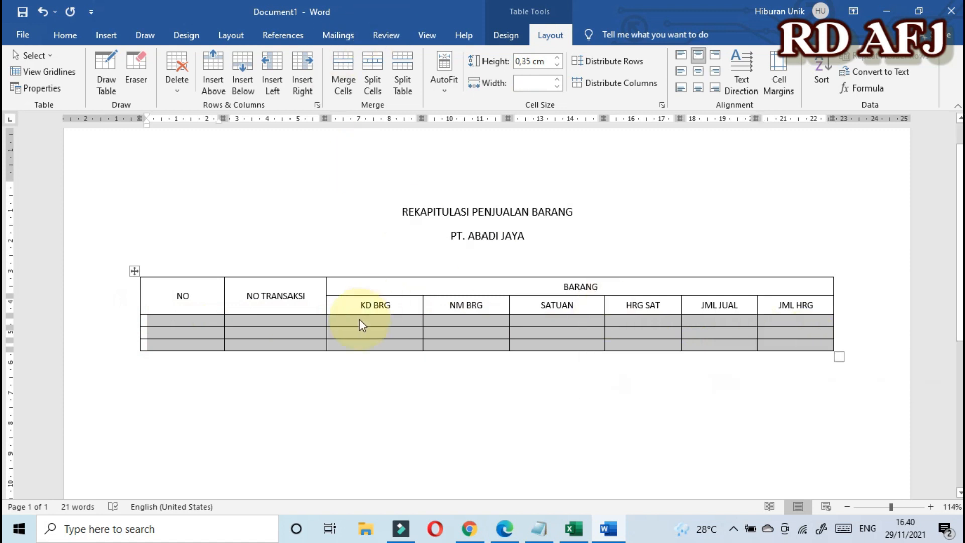
Step: Set a specified row height of 0,5 cm for the three data rows in Table Properties
{"action": "right_click", "coordinate": [281, 328]}
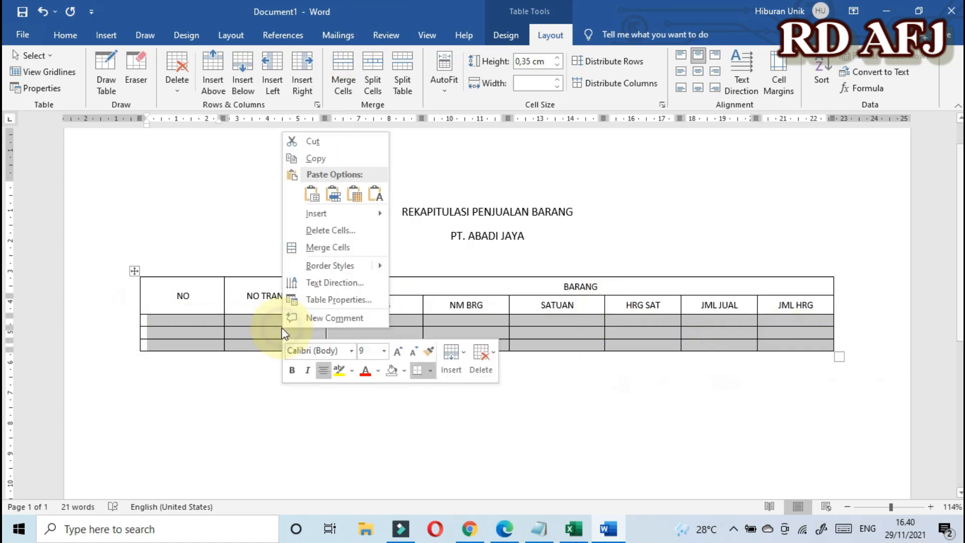
{"action": "left_click", "coordinate": [315, 300]}
{"action": "left_click", "coordinate": [397, 125]}
{"action": "left_click", "coordinate": [367, 172]}
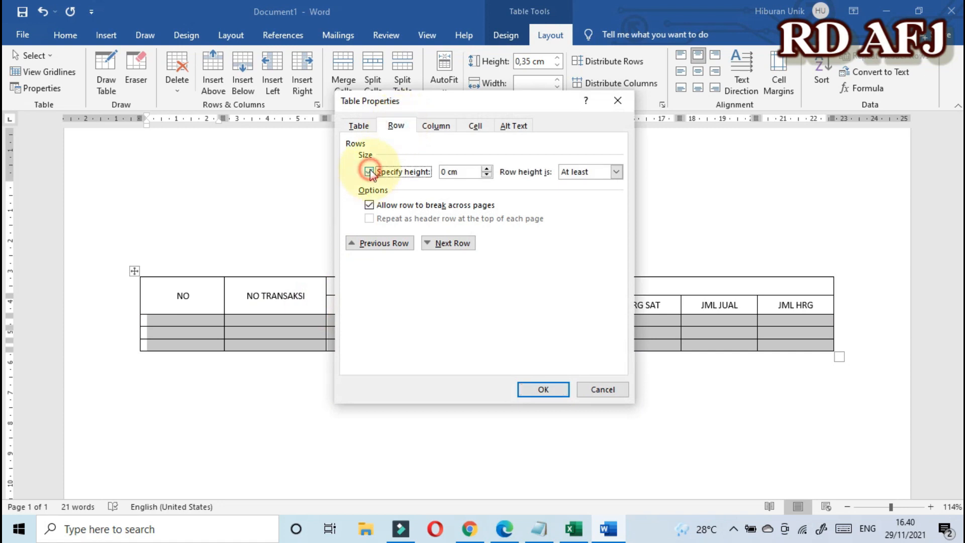
{"action": "left_click", "coordinate": [487, 169]}
{"action": "left_click", "coordinate": [488, 169]}
{"action": "left_click", "coordinate": [487, 169]}
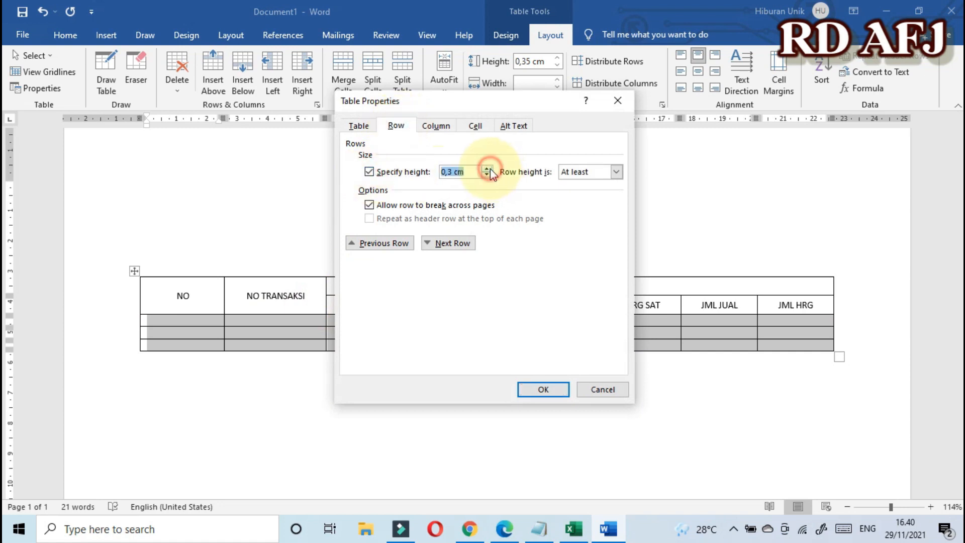
{"action": "left_click", "coordinate": [488, 169]}
{"action": "left_click", "coordinate": [542, 390]}
Step: Reselect the three empty data rows starting from the first NO cell
{"action": "left_click", "coordinate": [561, 337]}
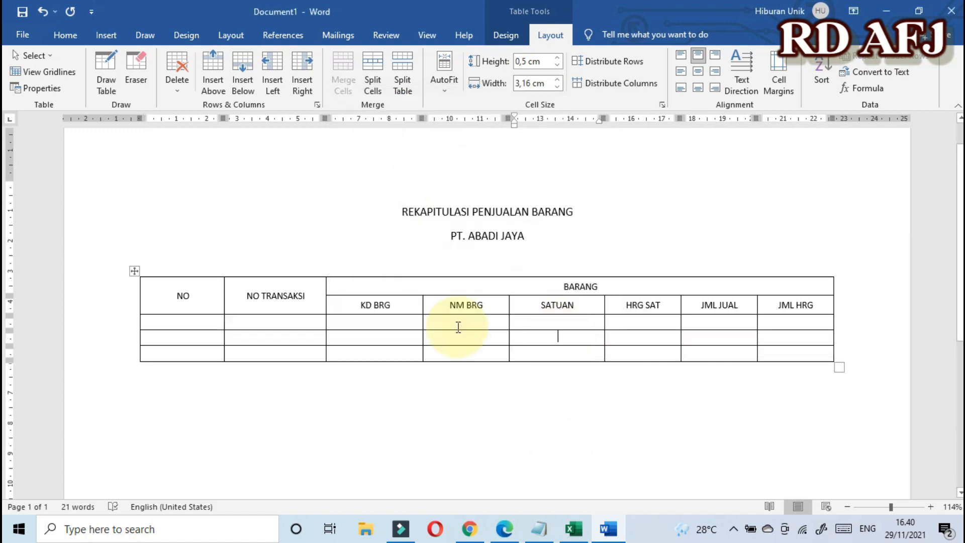
{"action": "left_click", "coordinate": [149, 322]}
{"action": "left_click_drag", "start_coordinate": [261, 329], "coordinate": [780, 355]}
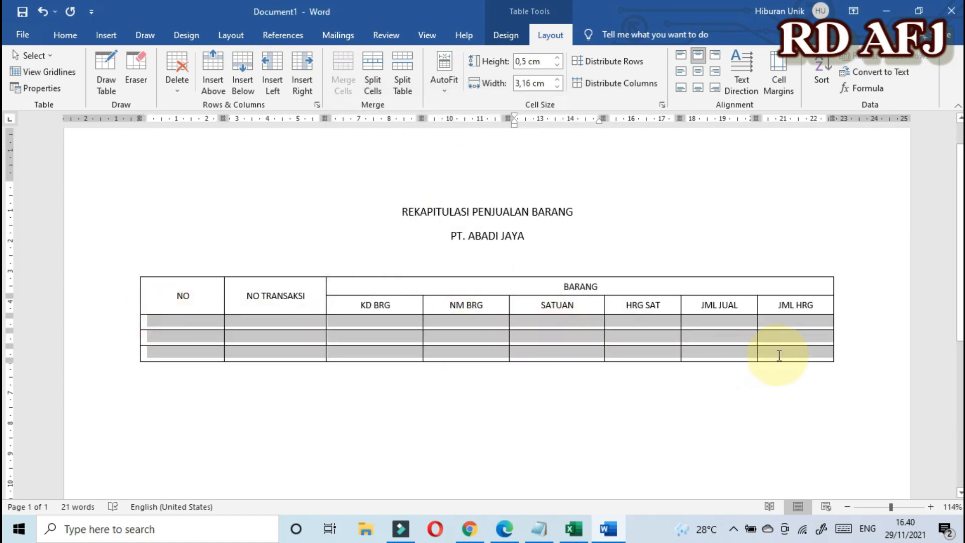
{"action": "left_click", "coordinate": [470, 322]}
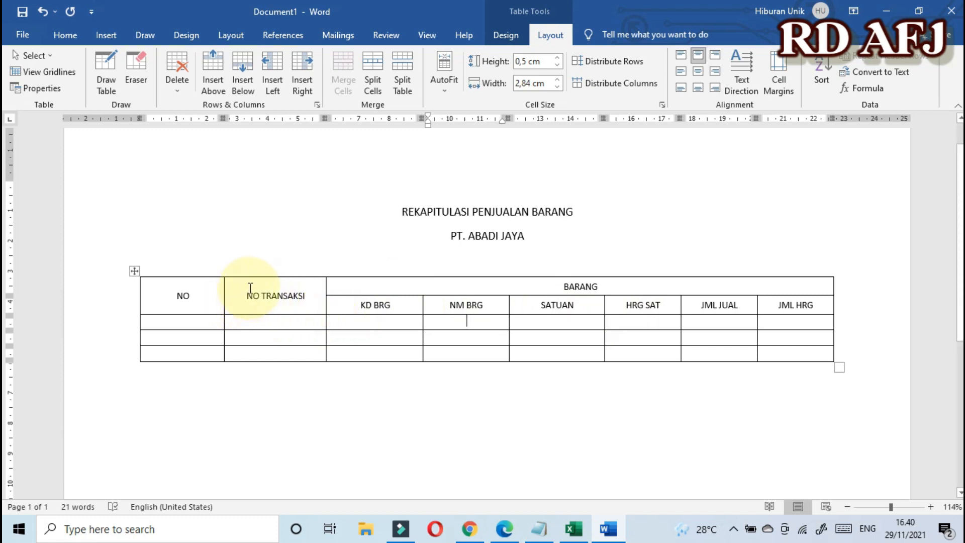
{"action": "left_click_drag", "start_coordinate": [245, 283], "coordinate": [255, 358]}
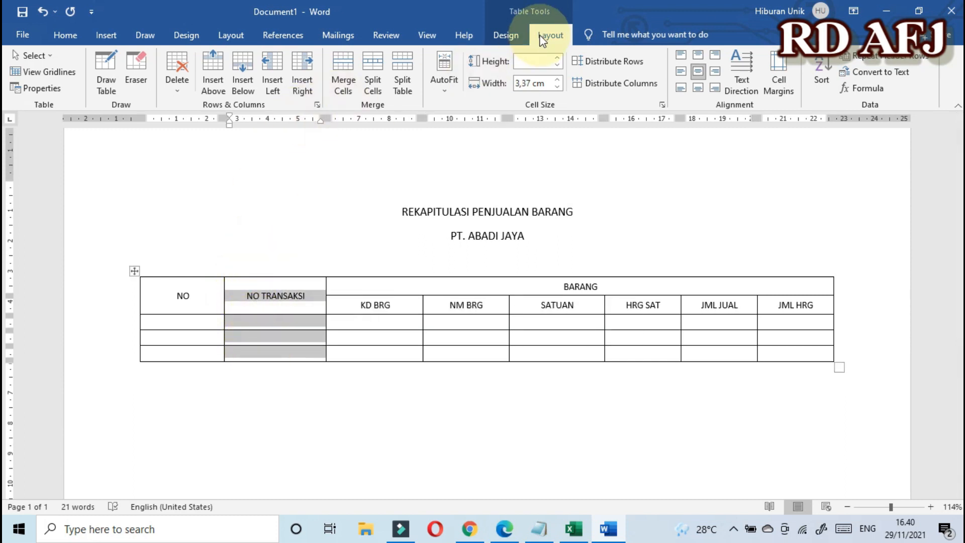
Step: Insert two columns right of NO TRANSAKSI, narrowing the first new one to widen KD BRG
{"action": "left_click", "coordinate": [303, 66]}
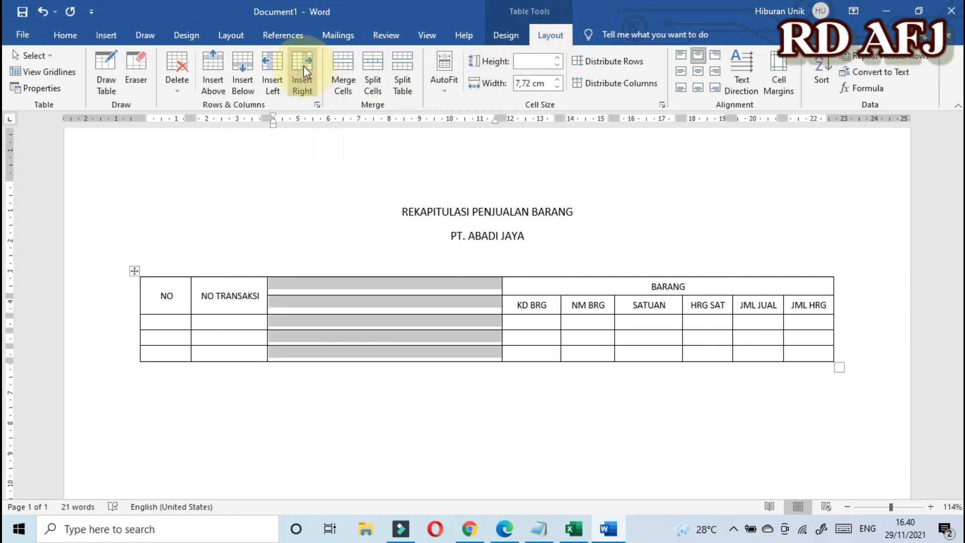
{"action": "left_click", "coordinate": [500, 288]}
{"action": "left_click_drag", "start_coordinate": [502, 285], "coordinate": [358, 302]}
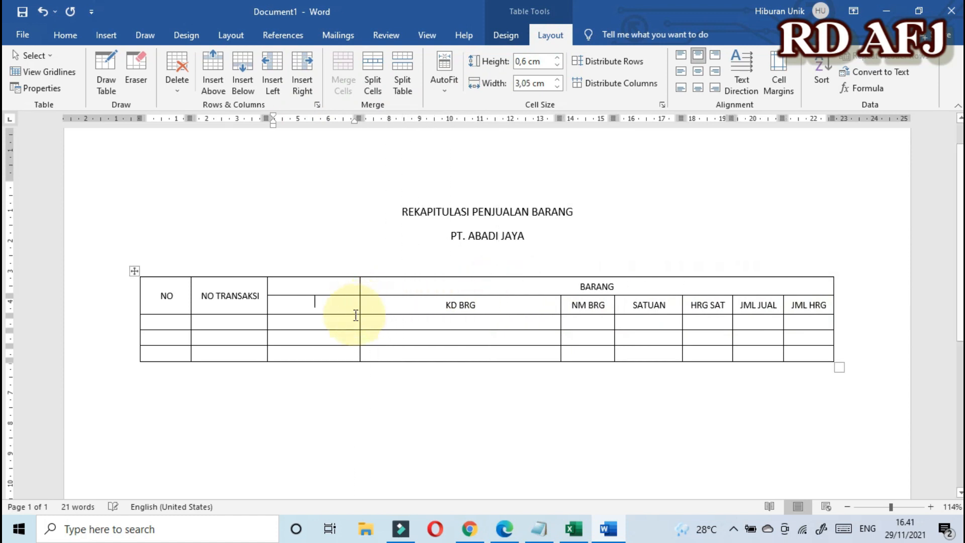
{"action": "left_click_drag", "start_coordinate": [215, 293], "coordinate": [220, 348]}
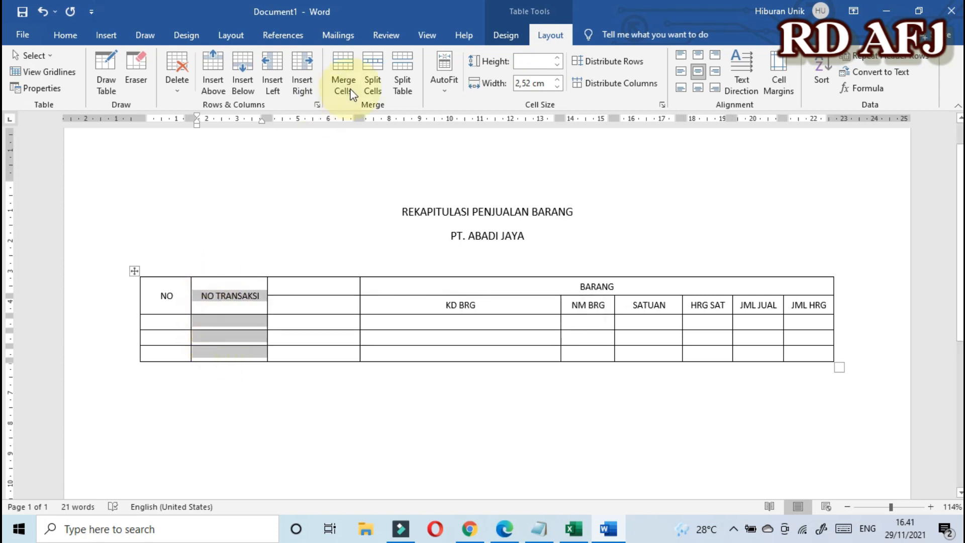
{"action": "left_click", "coordinate": [302, 63]}
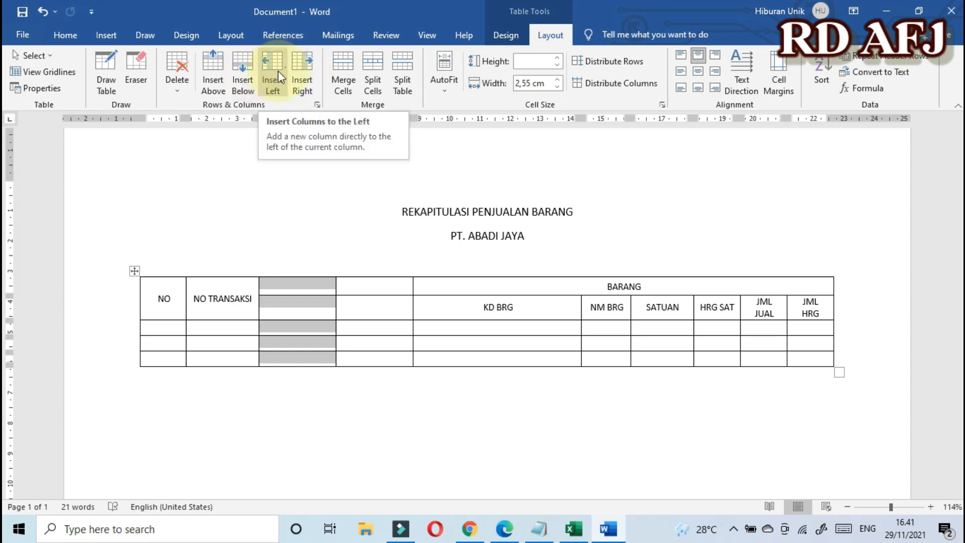
Step: Type PELANGGAN in the new column's top cell and KD PLG in the cell below
{"action": "left_click", "coordinate": [315, 285]}
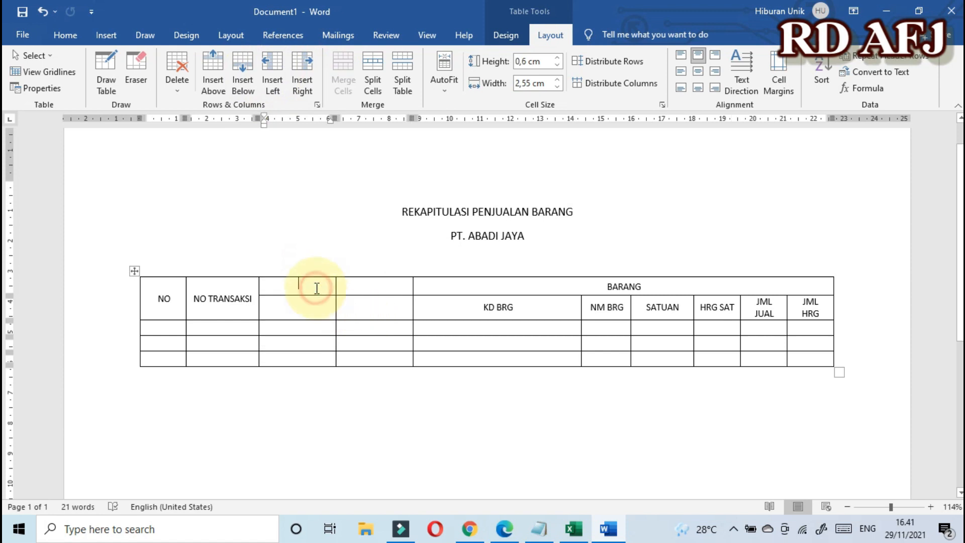
{"action": "type", "text": "PE"}
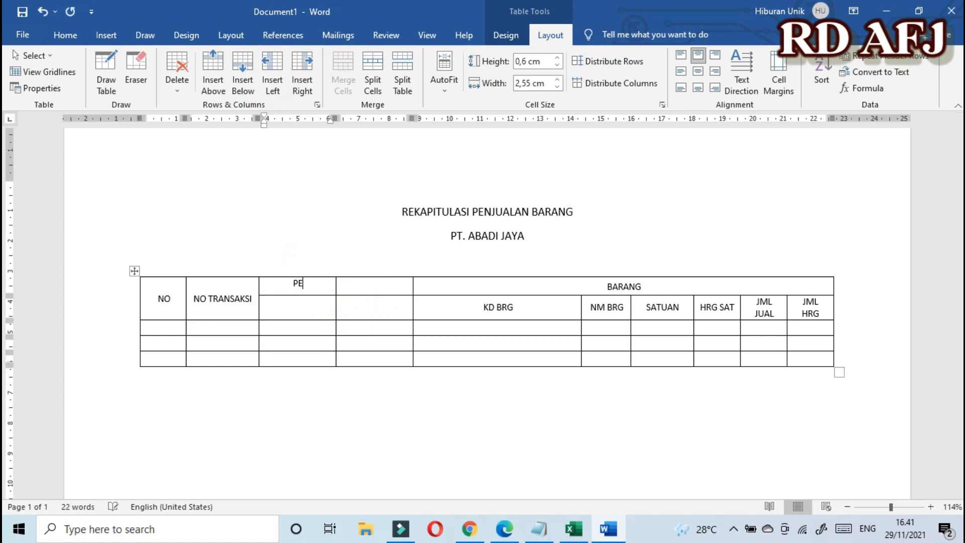
{"action": "type", "text": "LANGGAN"}
{"action": "left_click", "coordinate": [309, 312]}
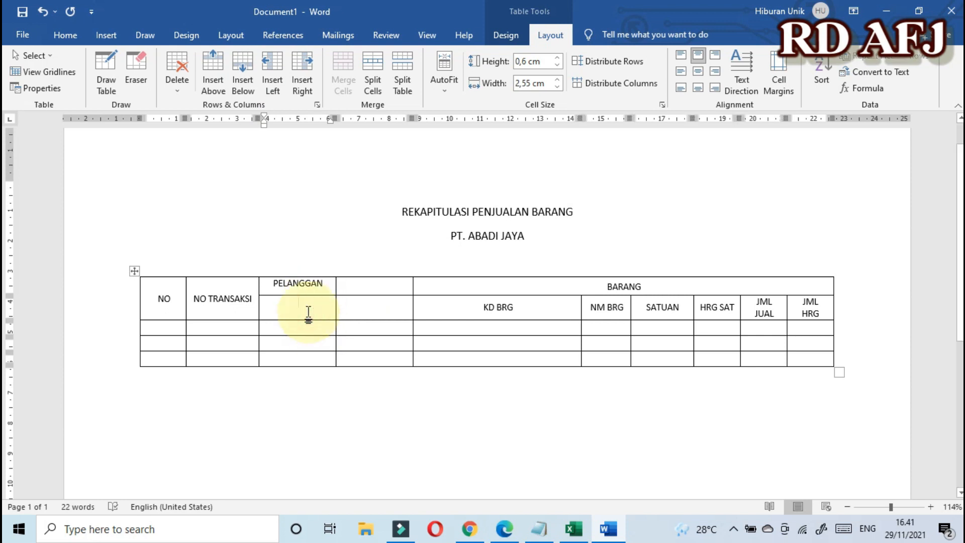
{"action": "type", "text": "KD PLG"}
Step: Enter NM PLG as the second sub-heading and merge PELANGGAN with the cell beside it
{"action": "left_click", "coordinate": [369, 305]}
{"action": "type", "text": "NM PLG"}
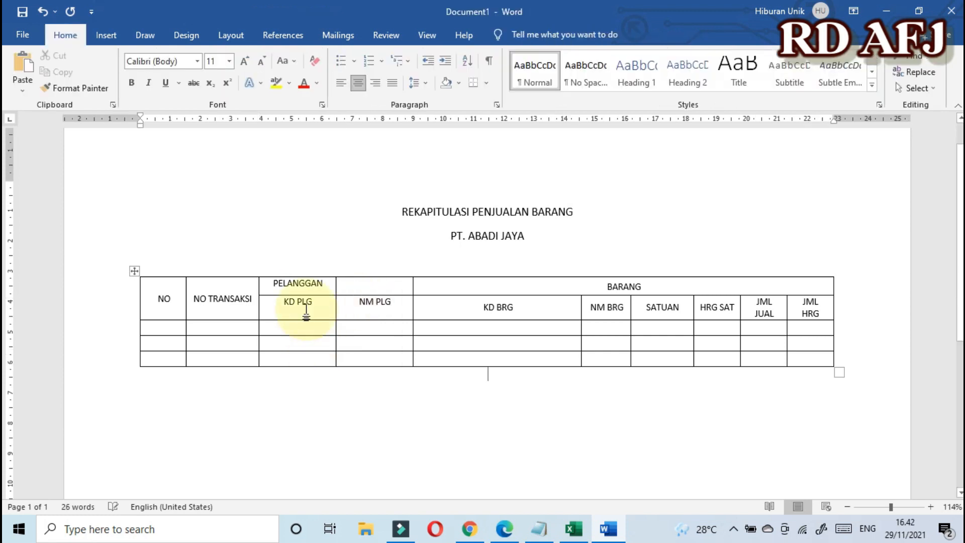
{"action": "left_click_drag", "start_coordinate": [267, 281], "coordinate": [372, 287]}
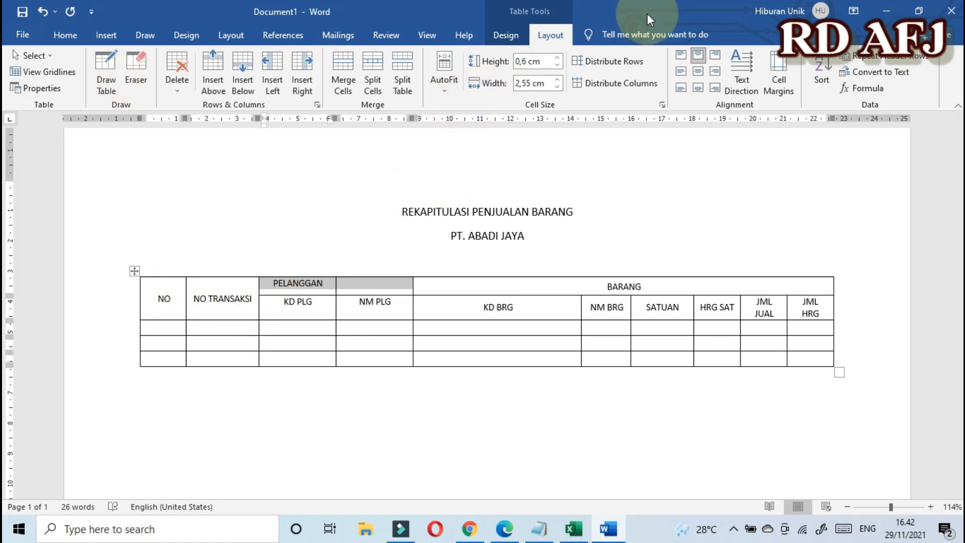
{"action": "left_click", "coordinate": [344, 64]}
Step: Center the PELANGGAN, KD PLG and NM PLG headers in their cells
{"action": "left_click", "coordinate": [288, 305]}
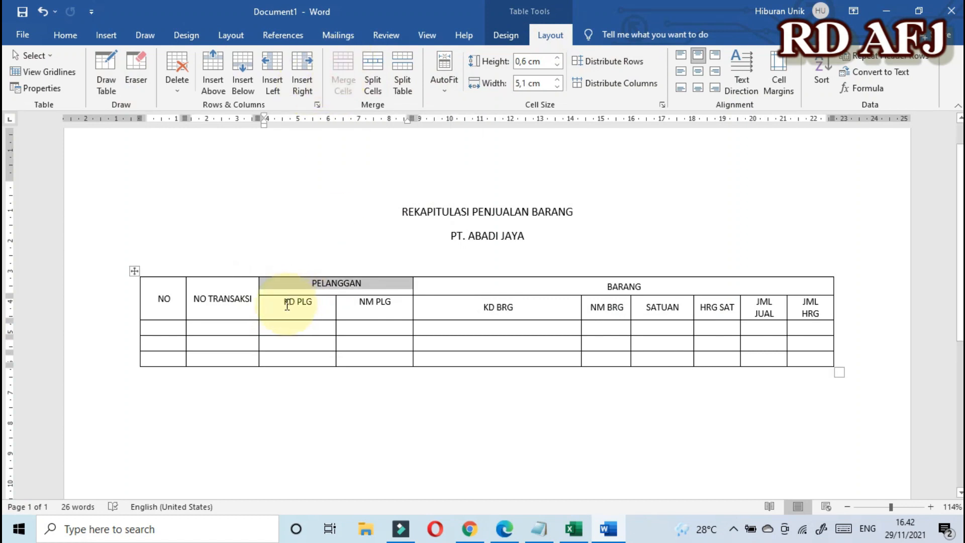
{"action": "left_click_drag", "start_coordinate": [307, 278], "coordinate": [349, 313]}
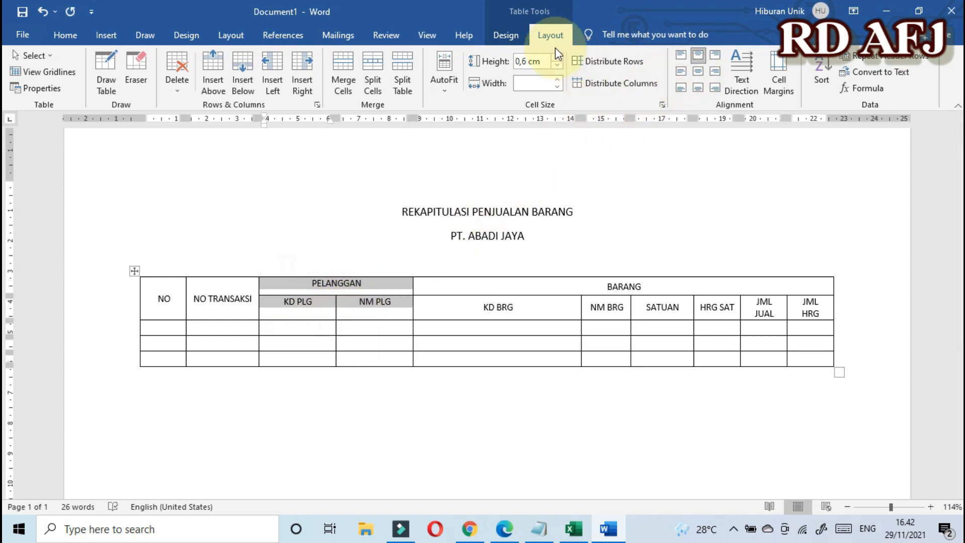
{"action": "left_click", "coordinate": [698, 71]}
{"action": "left_click", "coordinate": [600, 332]}
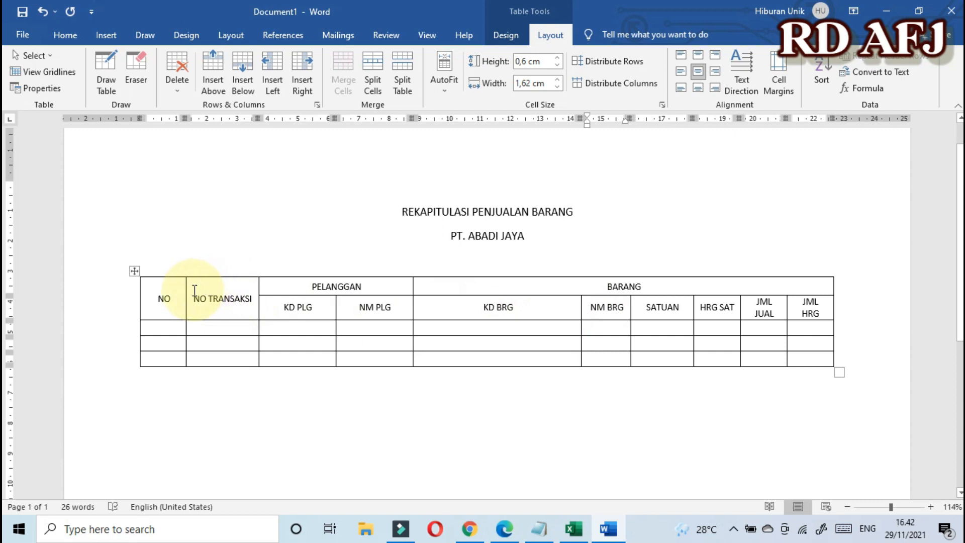
{"action": "left_click", "coordinate": [212, 301]}
{"action": "left_click_drag", "start_coordinate": [197, 283], "coordinate": [211, 370]}
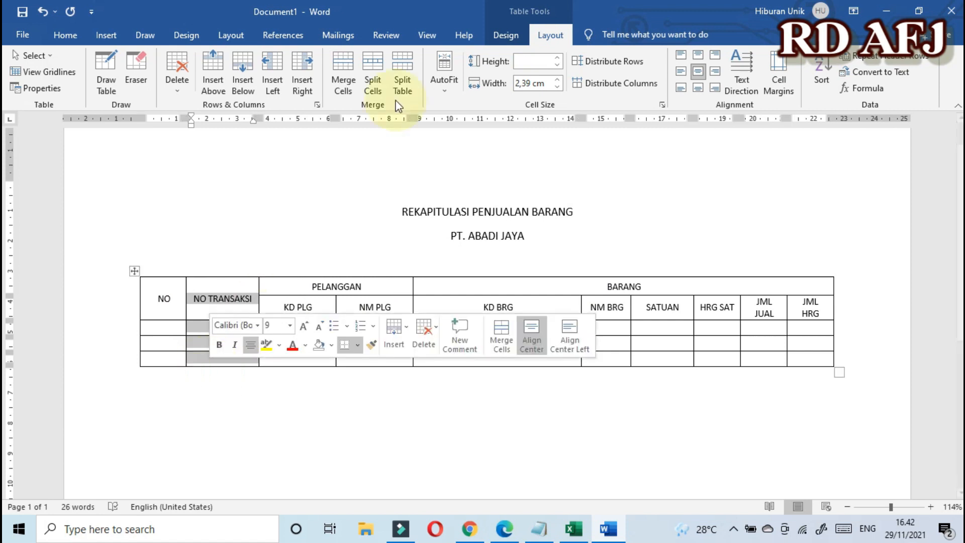
{"action": "left_click", "coordinate": [552, 34]}
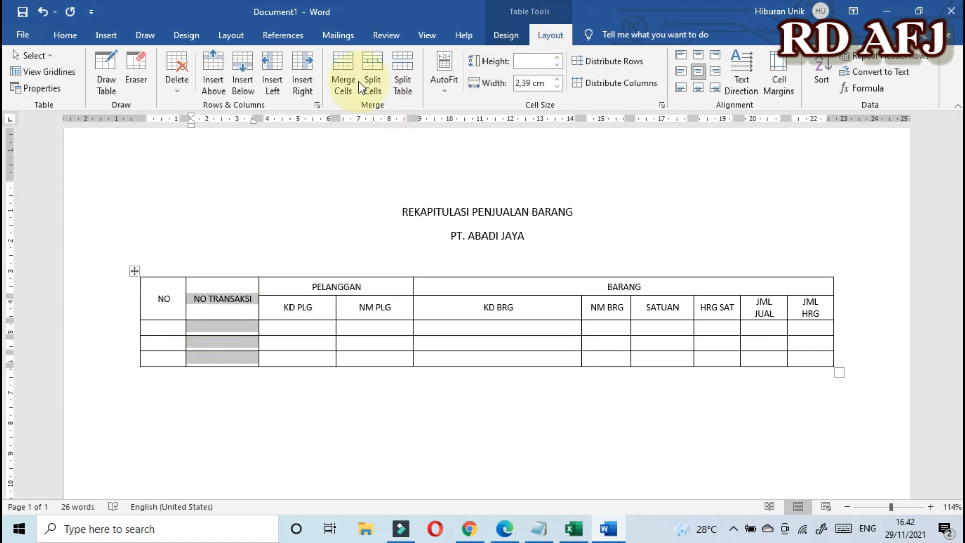
{"action": "left_click", "coordinate": [179, 92]}
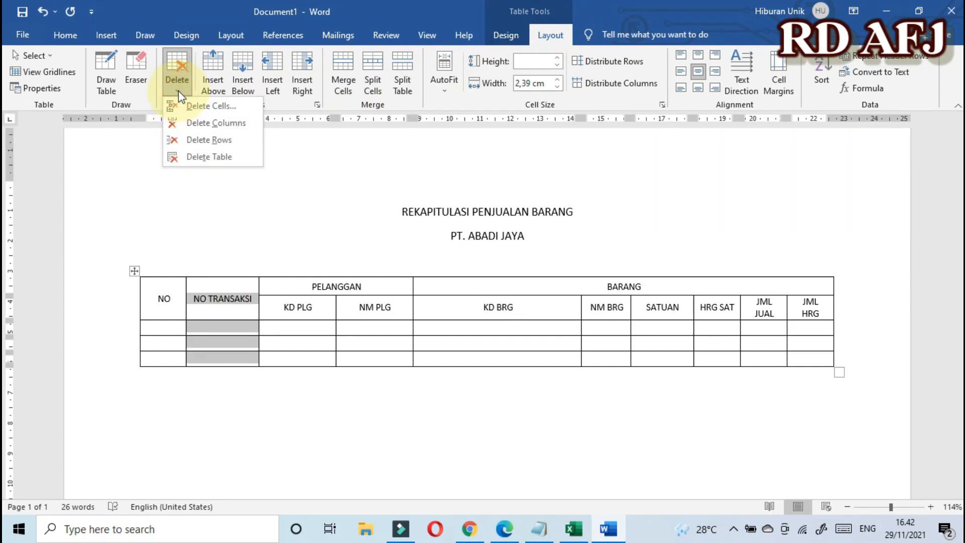
{"action": "left_click", "coordinate": [204, 124]}
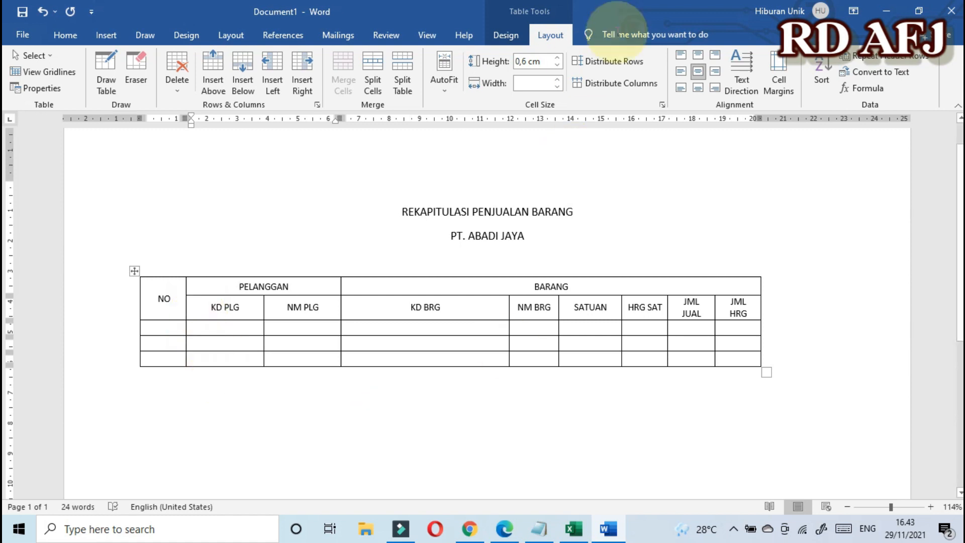
{"action": "left_click", "coordinate": [180, 91]}
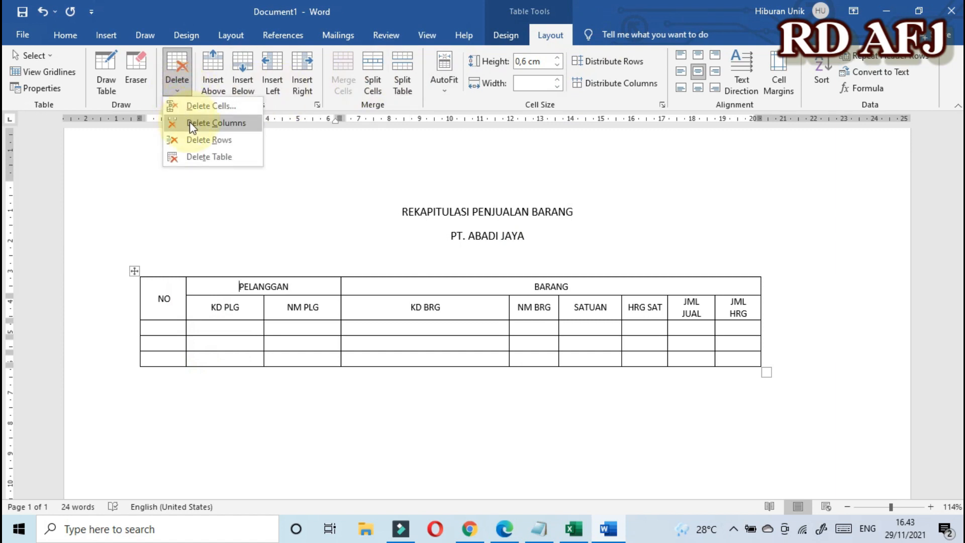
{"action": "left_click", "coordinate": [234, 314]}
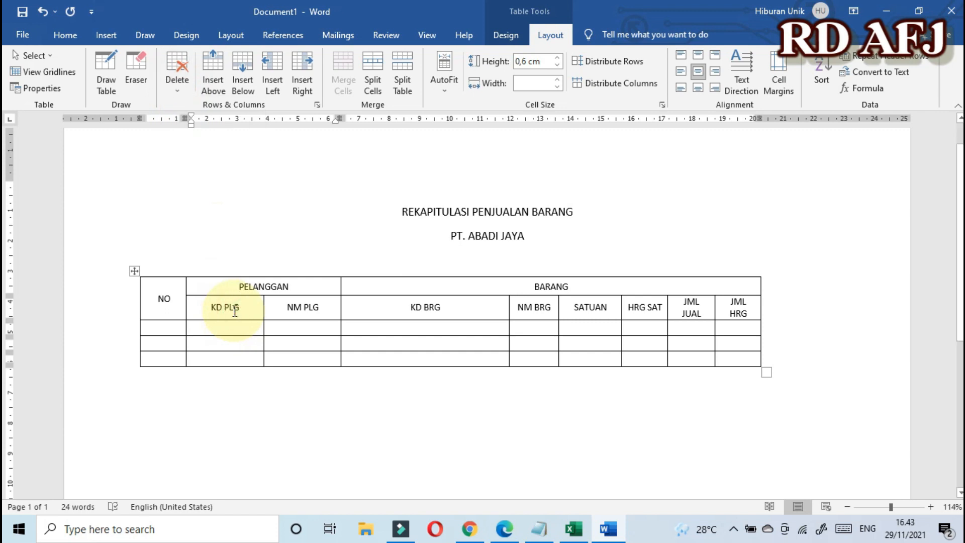
{"action": "key", "text": "ctrl+z"}
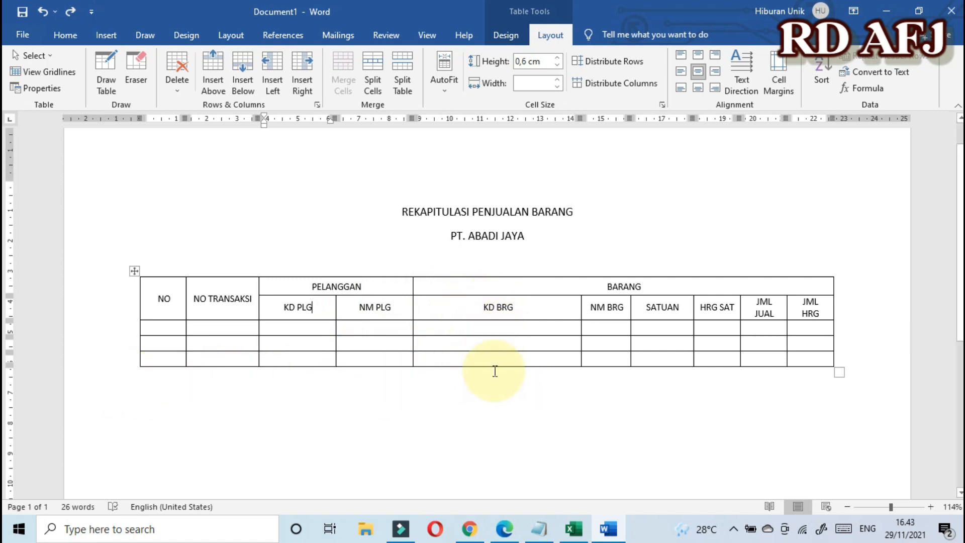
{"action": "scroll", "coordinate": [485, 404], "scroll_direction": "down", "scroll_amount": 1}
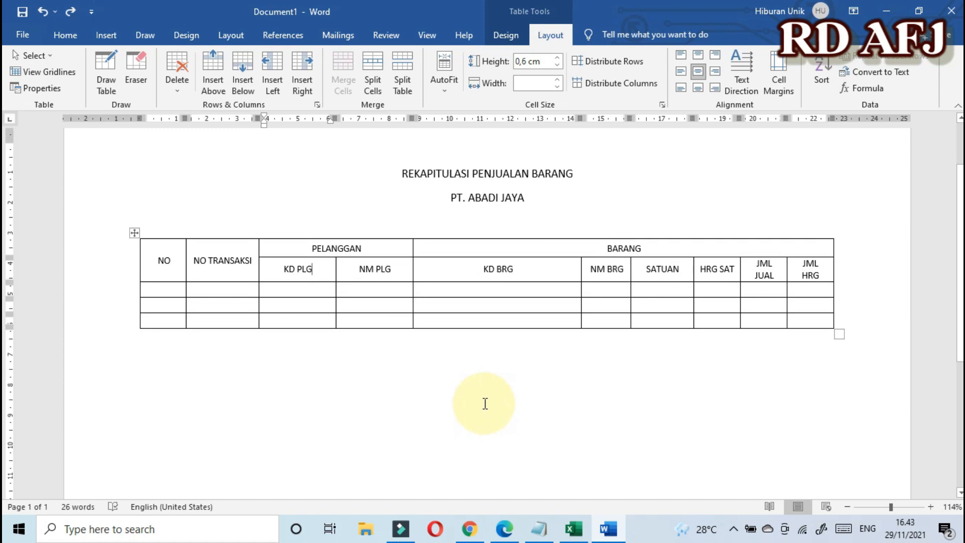
Step: Add rows with Tab from the last cell for eight empty data rows, then select them all
{"action": "left_click", "coordinate": [159, 322]}
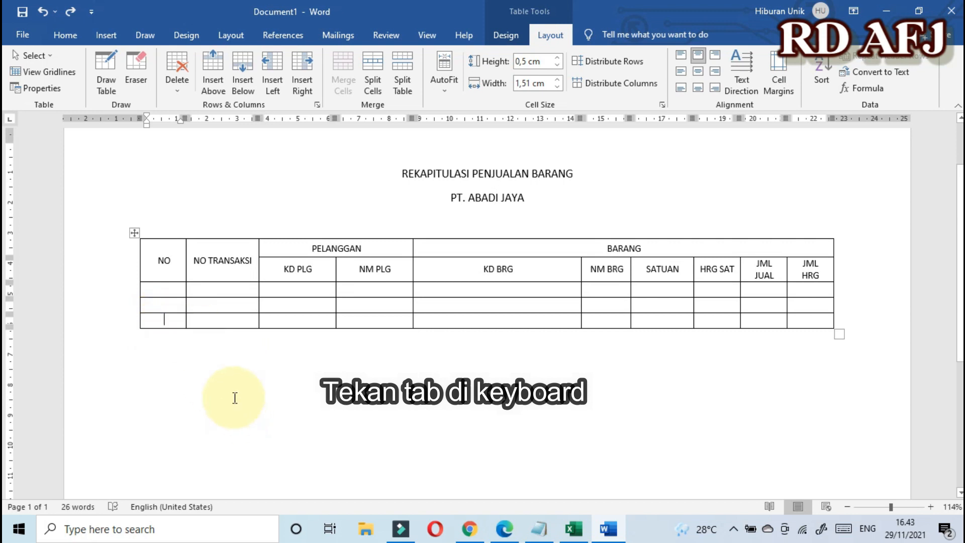
{"action": "key", "text": "Tab"}
{"action": "key", "text": "Tab"}
{"action": "key", "text": "Tab"}
{"action": "key", "text": "Tab"}
{"action": "key", "text": "Tab"}
{"action": "key", "text": "Tab"}
{"action": "key", "text": "Tab"}
{"action": "key", "text": "Tab"}
{"action": "key", "text": "Tab"}
{"action": "key", "text": "Tab"}
{"action": "key", "text": "Tab"}
{"action": "key", "text": "Tab"}
{"action": "key", "text": "Tab"}
{"action": "key", "text": "Tab"}
{"action": "key", "text": "Tab"}
{"action": "key", "text": "Tab"}
{"action": "key", "text": "Tab"}
{"action": "key", "text": "Tab"}
{"action": "key", "text": "Tab"}
{"action": "key", "text": "Tab"}
{"action": "key", "text": "Tab"}
{"action": "key", "text": "Tab"}
{"action": "key", "text": "Tab"}
{"action": "key", "text": "Tab"}
{"action": "key", "text": "Tab"}
{"action": "key", "text": "Tab"}
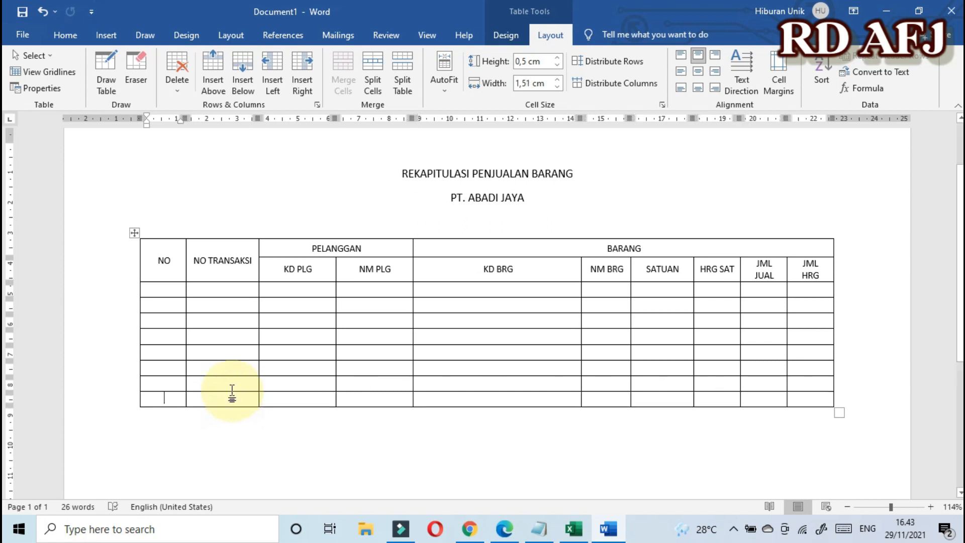
{"action": "left_click", "coordinate": [319, 346]}
{"action": "left_click", "coordinate": [316, 335]}
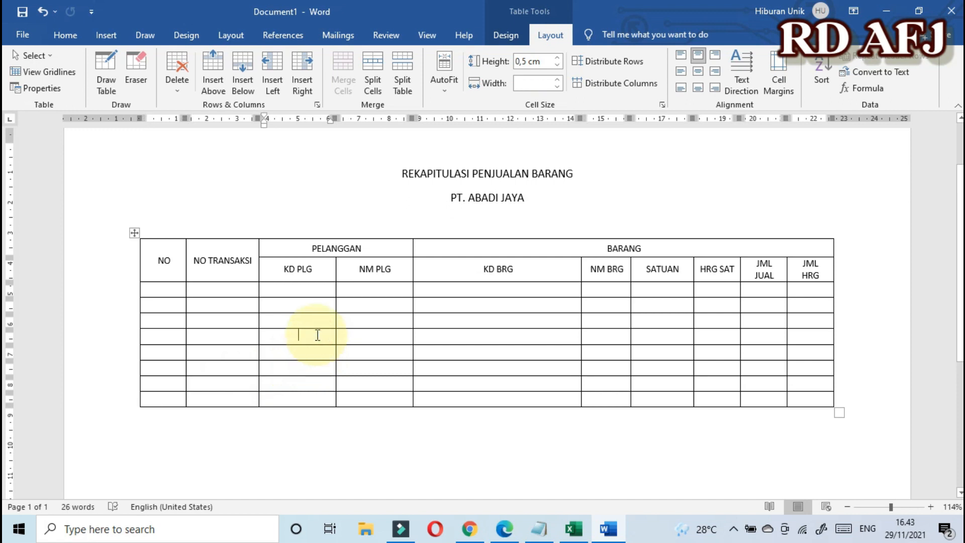
{"action": "left_click_drag", "start_coordinate": [146, 288], "coordinate": [801, 407]}
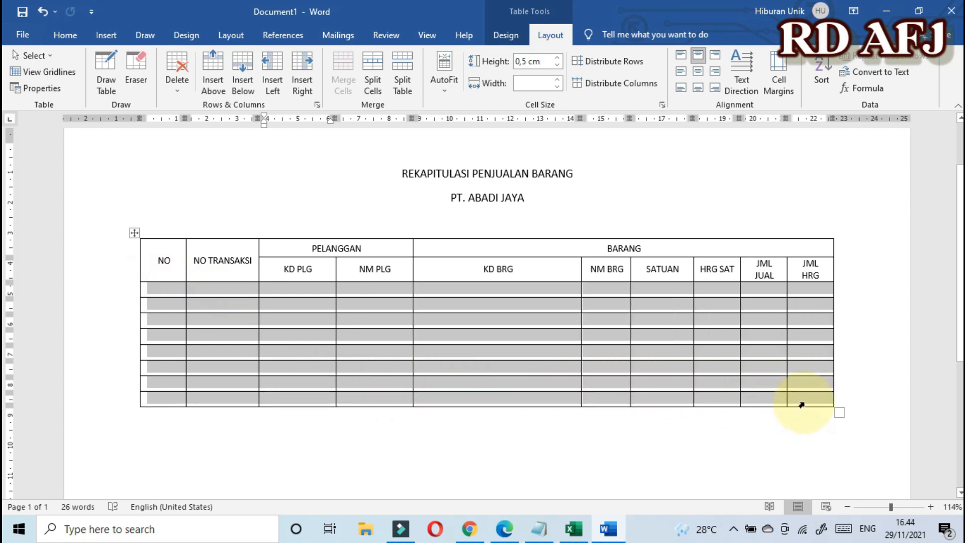
{"action": "left_click", "coordinate": [552, 37]}
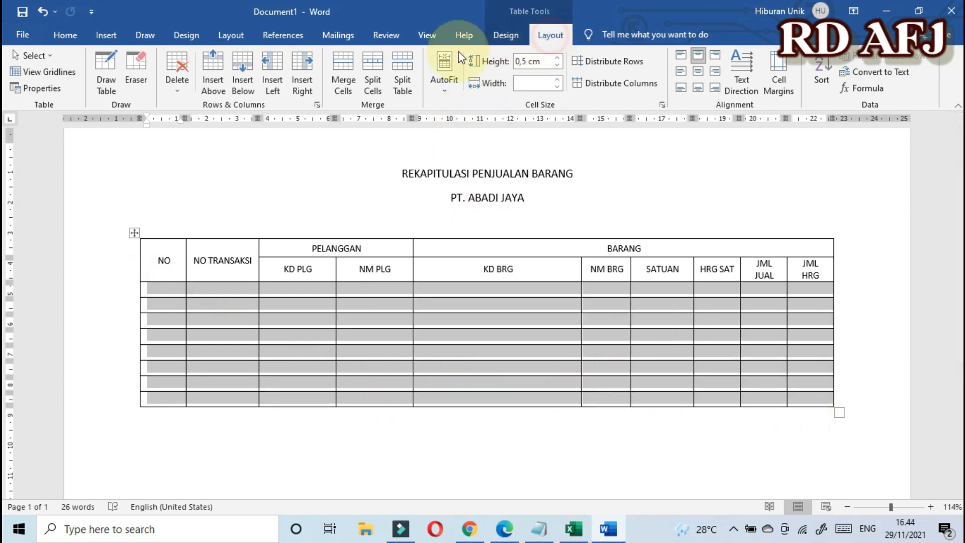
Step: Insert several batches of rows below so the table runs onto page 2
{"action": "left_click", "coordinate": [248, 75]}
{"action": "scroll", "coordinate": [424, 254], "scroll_direction": "down", "scroll_amount": 3}
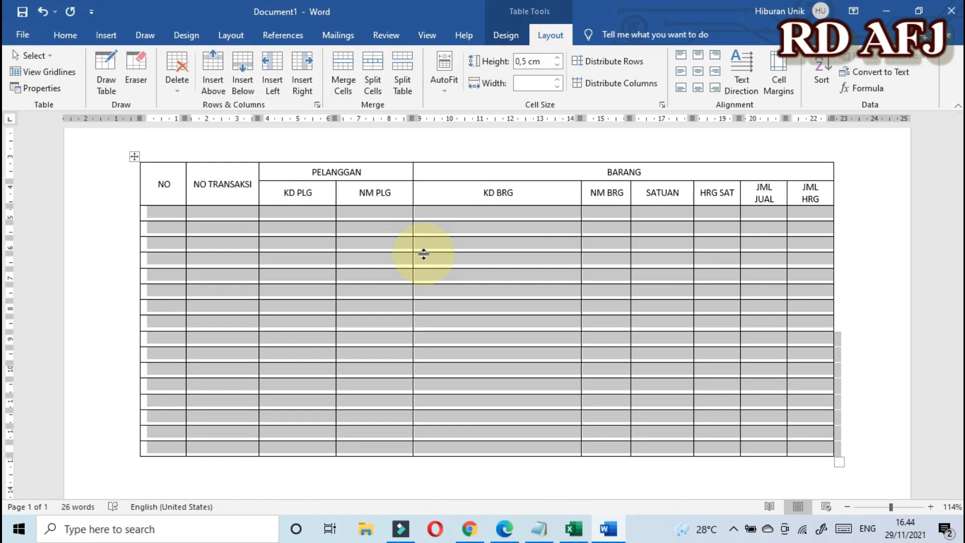
{"action": "scroll", "coordinate": [424, 254], "scroll_direction": "down", "scroll_amount": 3}
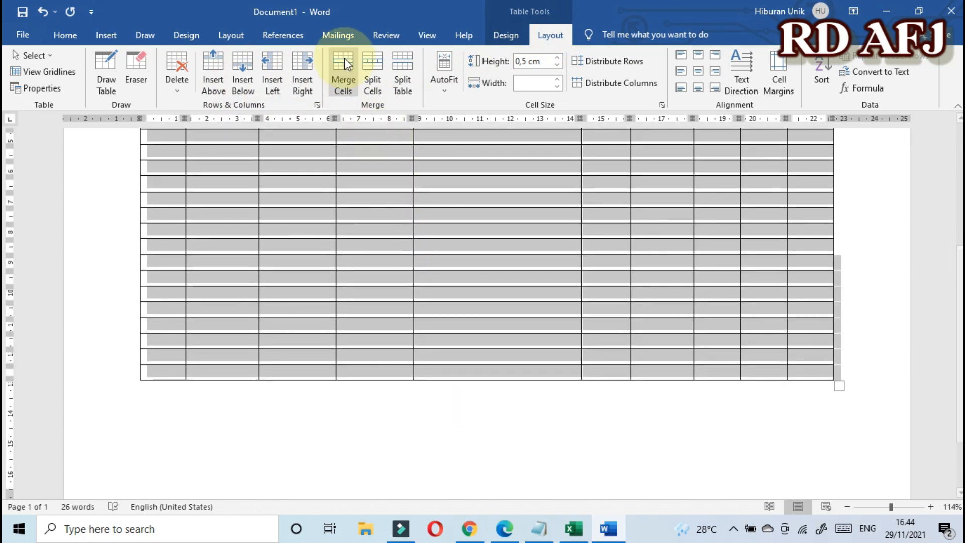
{"action": "left_click", "coordinate": [244, 69]}
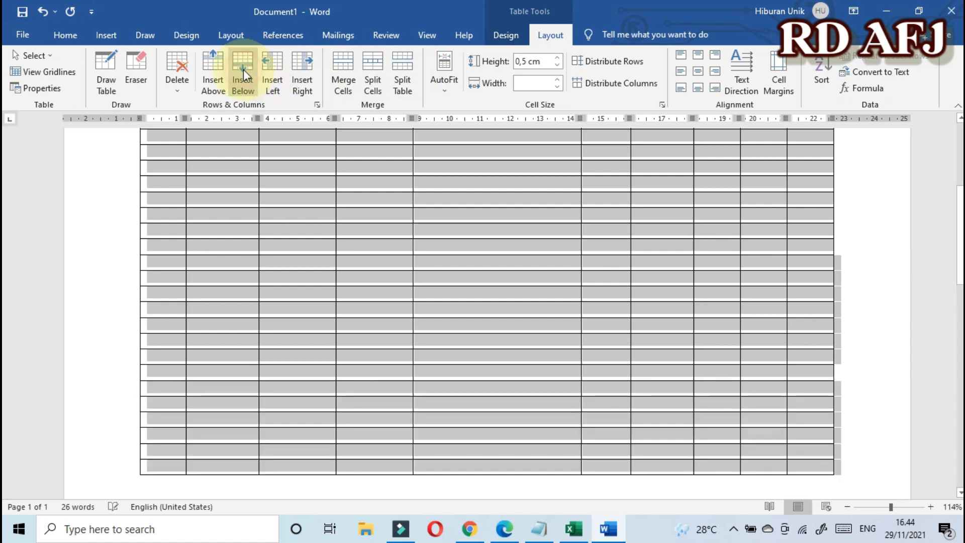
{"action": "left_click", "coordinate": [244, 66]}
{"action": "scroll", "coordinate": [452, 249], "scroll_direction": "down", "scroll_amount": 10}
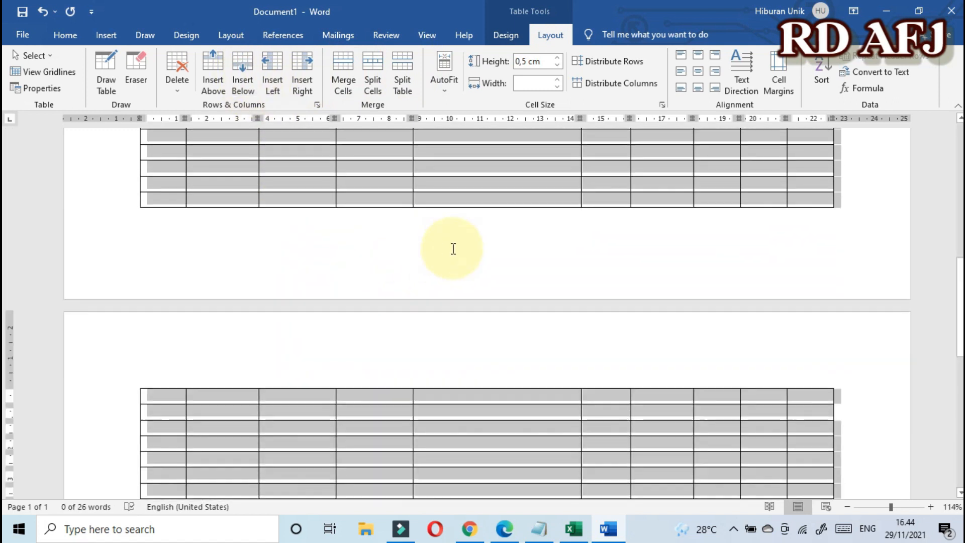
{"action": "scroll", "coordinate": [452, 251], "scroll_direction": "down", "scroll_amount": 1}
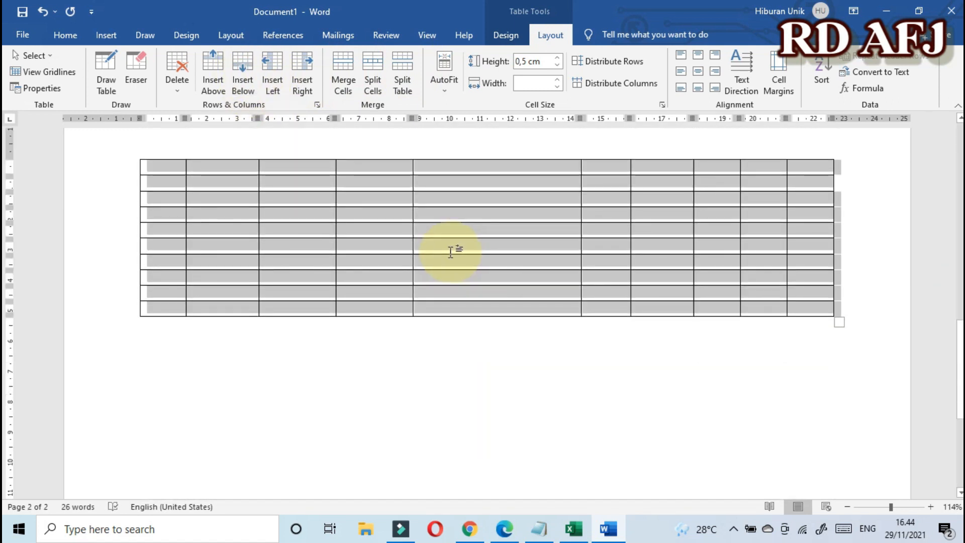
{"action": "left_click", "coordinate": [242, 63]}
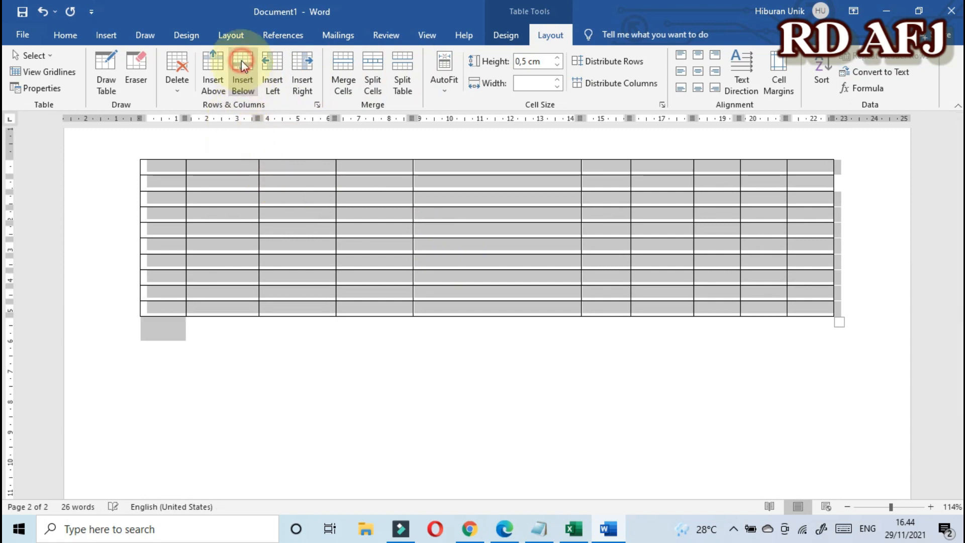
{"action": "scroll", "coordinate": [500, 292], "scroll_direction": "up", "scroll_amount": 10}
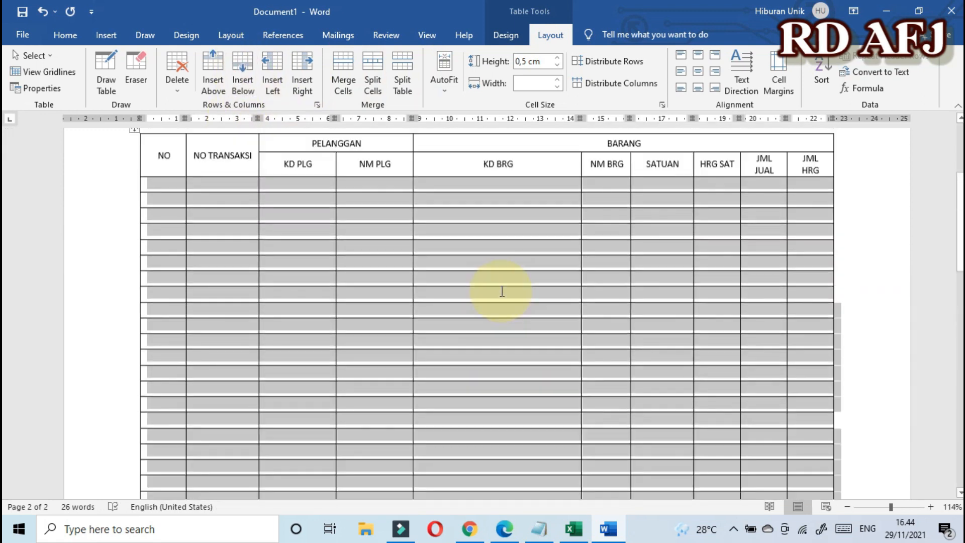
{"action": "scroll", "coordinate": [501, 292], "scroll_direction": "up", "scroll_amount": 3}
Step: Delete the surplus empty rows at the table's end with Delete Rows
{"action": "left_click", "coordinate": [476, 351]}
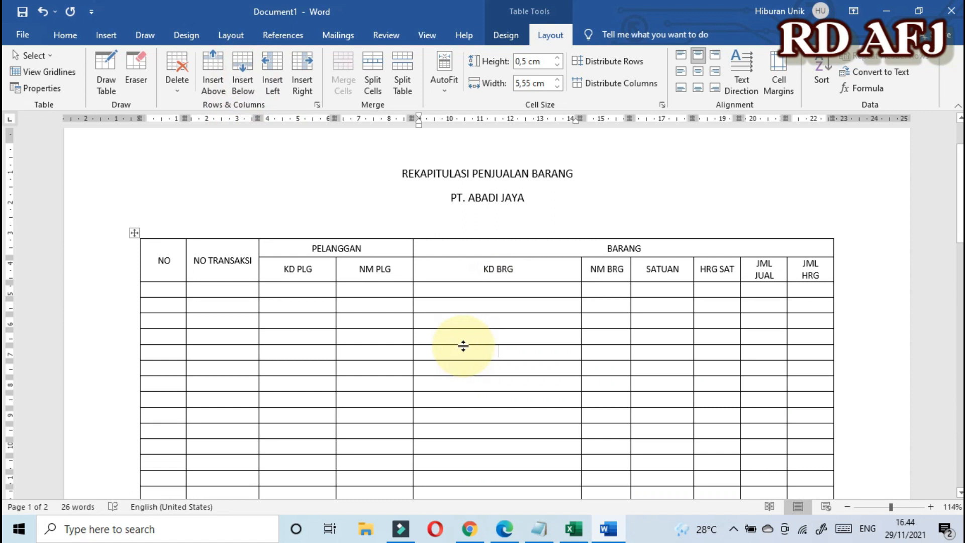
{"action": "scroll", "coordinate": [464, 346], "scroll_direction": "down", "scroll_amount": 15}
{"action": "scroll", "coordinate": [461, 347], "scroll_direction": "down", "scroll_amount": 1}
{"action": "left_click_drag", "start_coordinate": [145, 225], "coordinate": [795, 392]}
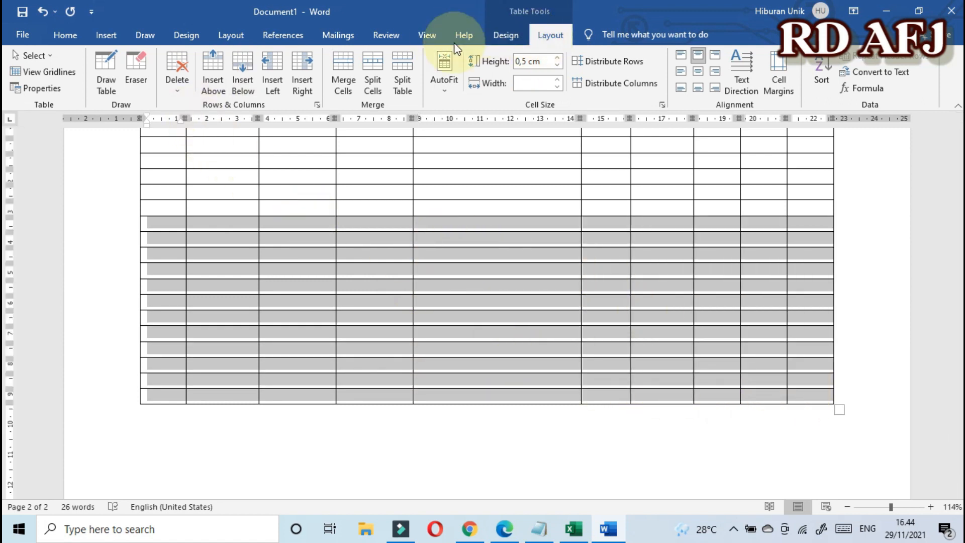
{"action": "left_click", "coordinate": [177, 86]}
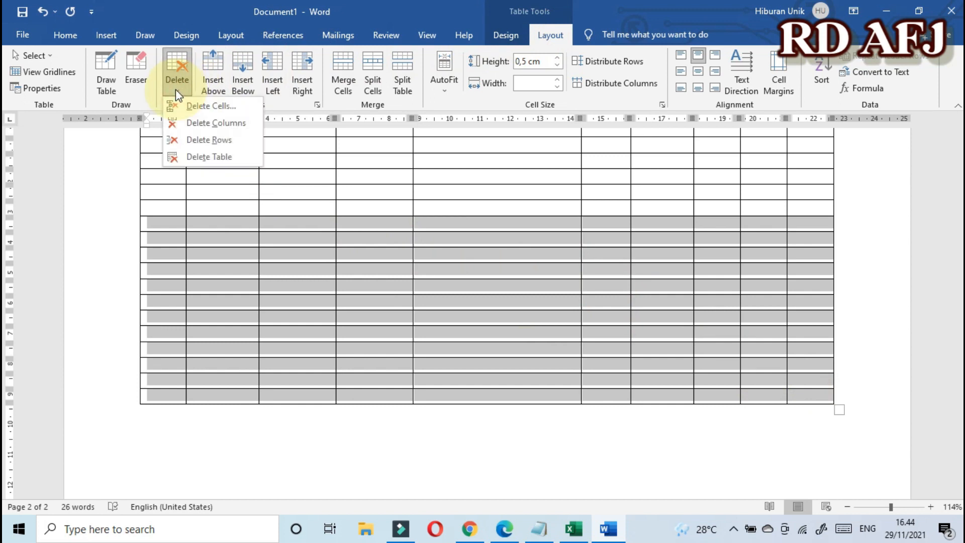
{"action": "left_click", "coordinate": [208, 140]}
{"action": "left_click", "coordinate": [341, 295]}
{"action": "scroll", "coordinate": [344, 301], "scroll_direction": "up", "scroll_amount": 3}
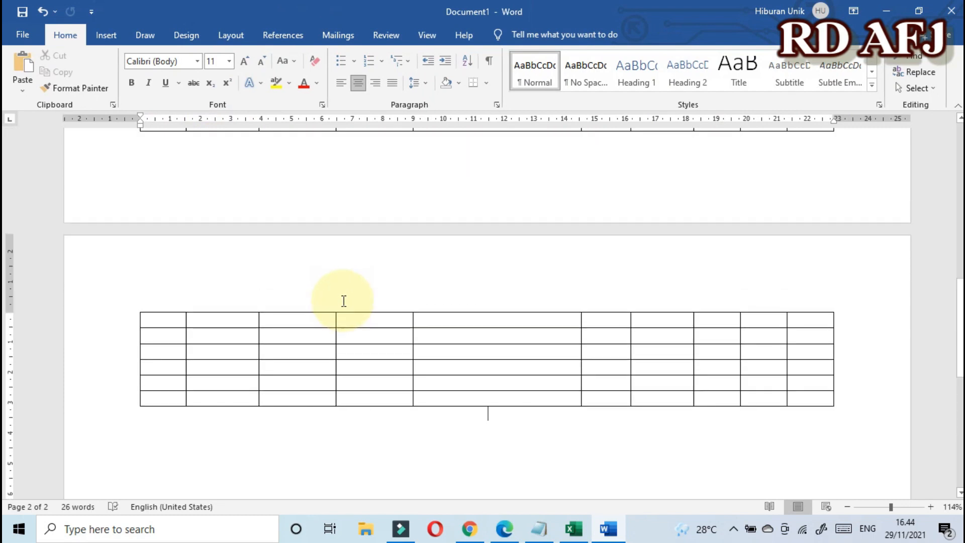
{"action": "scroll", "coordinate": [343, 301], "scroll_direction": "up", "scroll_amount": 10}
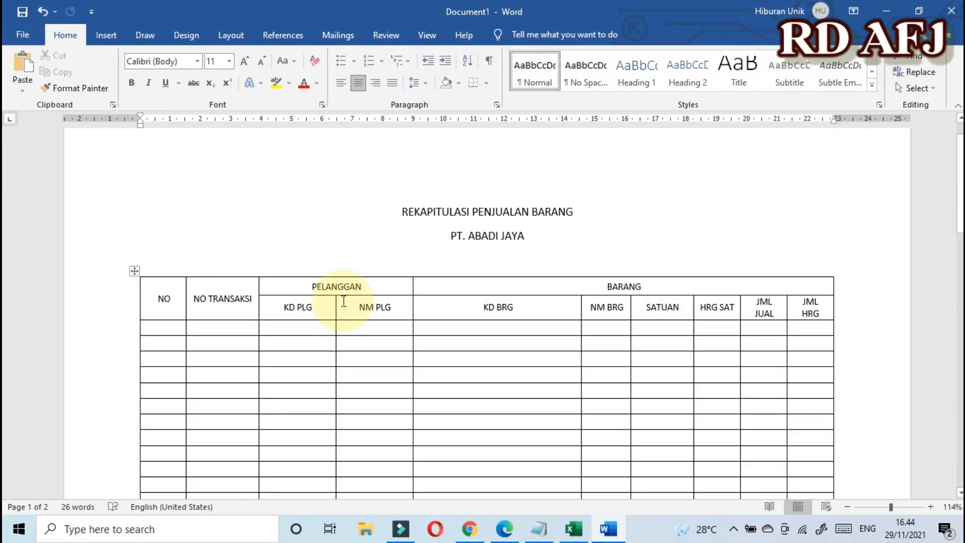
{"action": "left_click", "coordinate": [161, 328]}
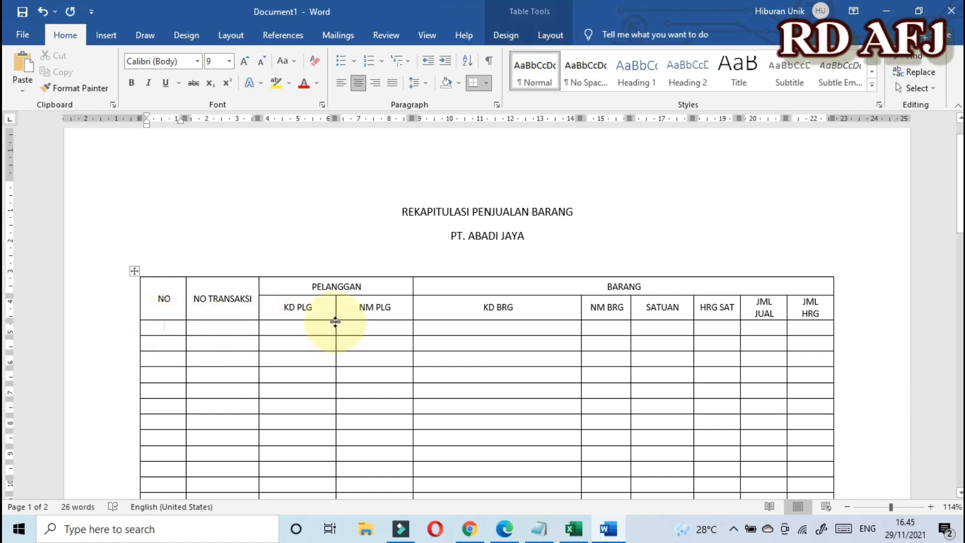
{"action": "scroll", "coordinate": [335, 321], "scroll_direction": "down", "scroll_amount": 10}
{"action": "scroll", "coordinate": [335, 323], "scroll_direction": "up", "scroll_amount": 8}
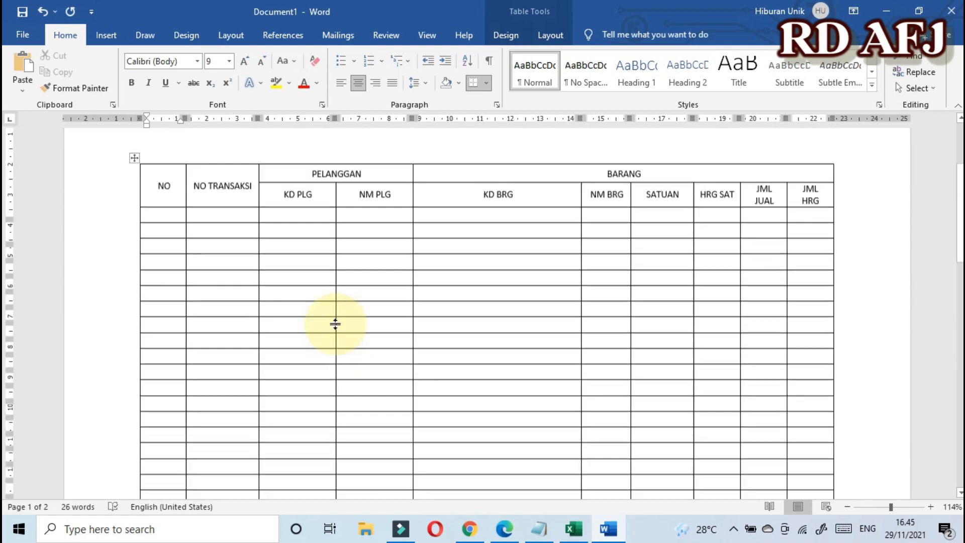
{"action": "scroll", "coordinate": [335, 323], "scroll_direction": "up", "scroll_amount": 1}
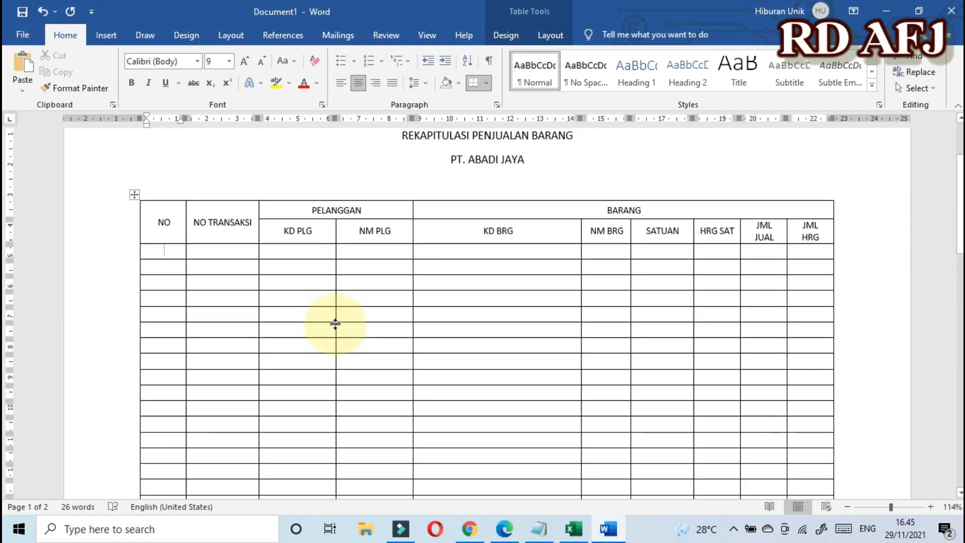
{"action": "type", "text": "1"}
{"action": "key", "text": "Return"}
{"action": "type", "text": "2"}
{"action": "key", "text": "Return"}
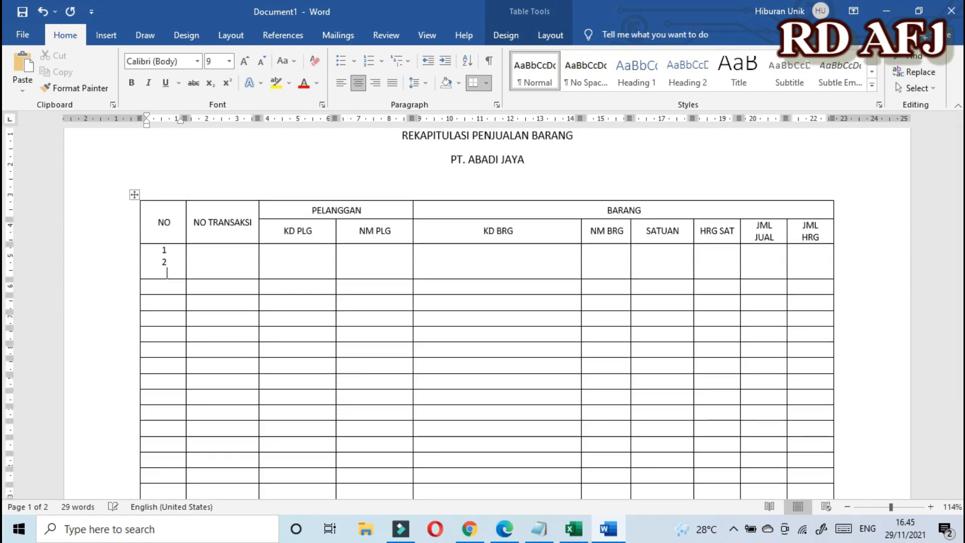
{"action": "key", "text": "BackSpace"}
{"action": "key", "text": "BackSpace"}
{"action": "key", "text": "BackSpace"}
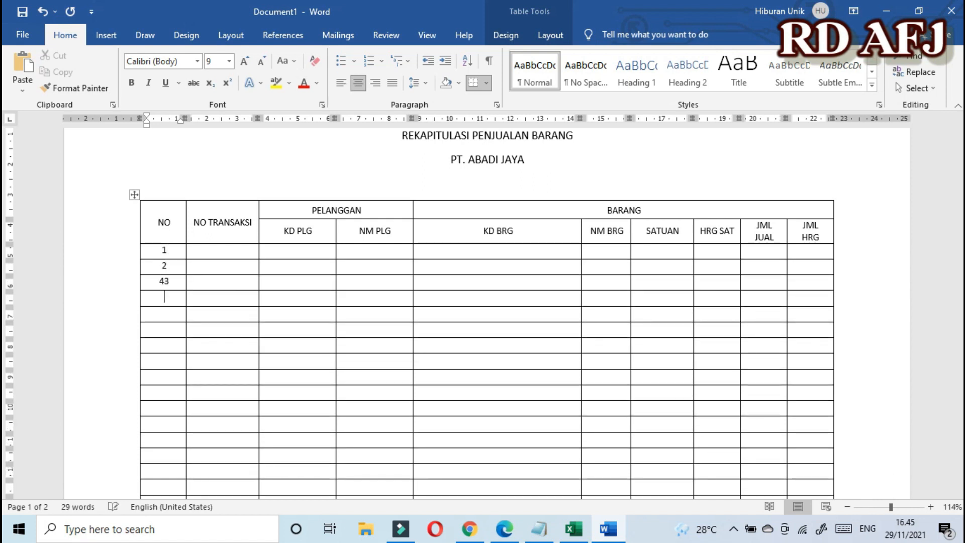
{"action": "key", "text": "BackSpace"}
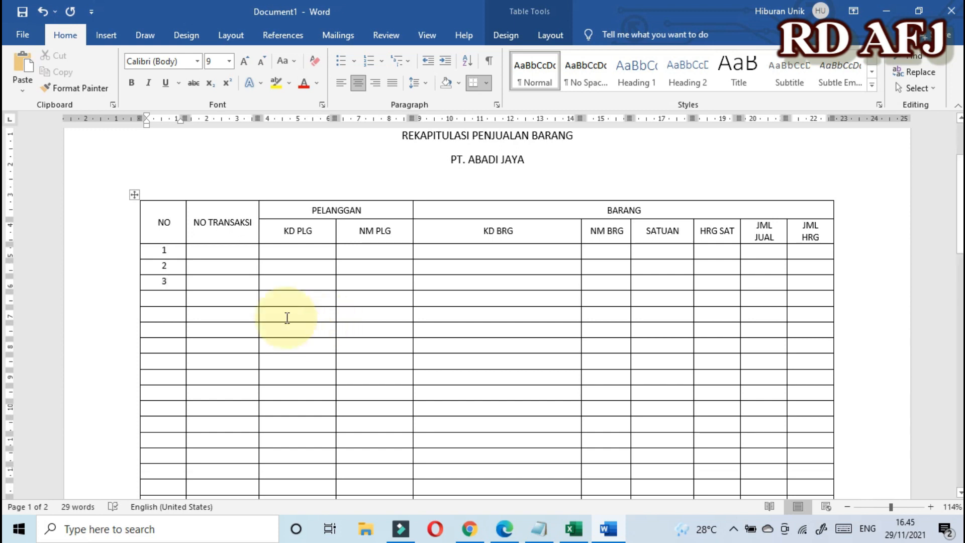
{"action": "left_click", "coordinate": [217, 273]}
{"action": "left_click_drag", "start_coordinate": [160, 254], "coordinate": [162, 284]}
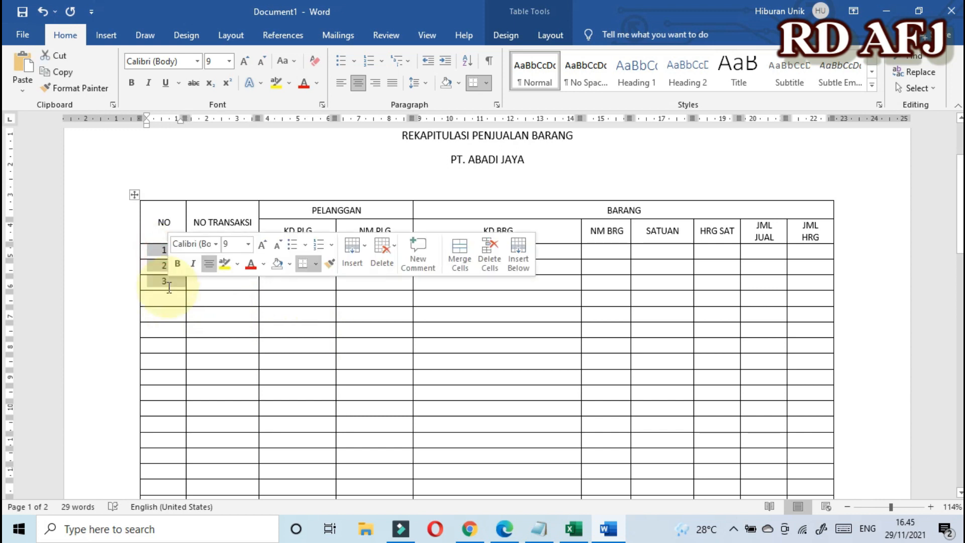
{"action": "key", "text": "Delete"}
{"action": "left_click", "coordinate": [255, 308]}
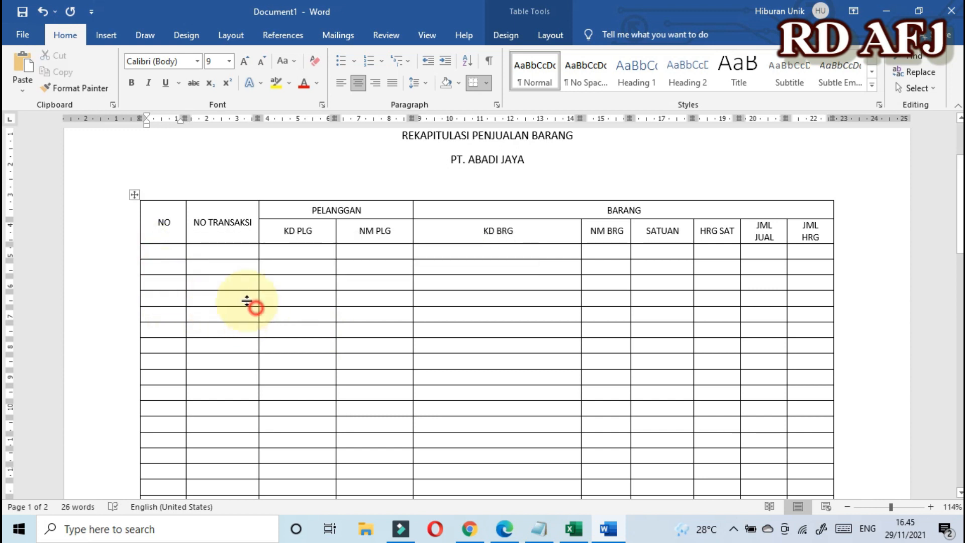
{"action": "left_click", "coordinate": [162, 251]}
{"action": "left_click_drag", "start_coordinate": [162, 251], "coordinate": [181, 349]}
Step: Apply the 1. 2. 3. numbering format to the NO column's body cells, numbering 1. to 28
{"action": "scroll", "coordinate": [157, 331], "scroll_direction": "down", "scroll_amount": 5}
{"action": "scroll", "coordinate": [156, 336], "scroll_direction": "down", "scroll_amount": 3}
{"action": "scroll", "coordinate": [204, 265], "scroll_direction": "up", "scroll_amount": 6}
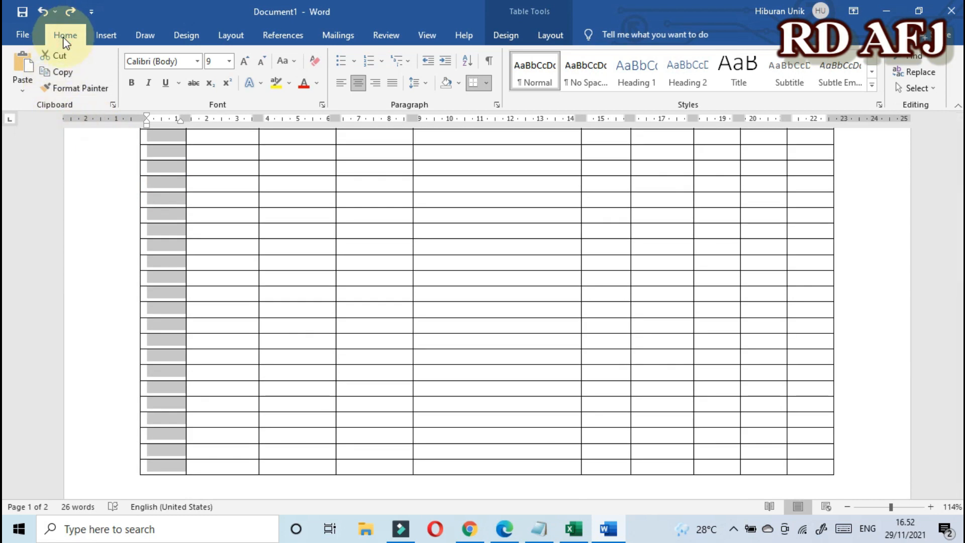
{"action": "left_click", "coordinate": [382, 63]}
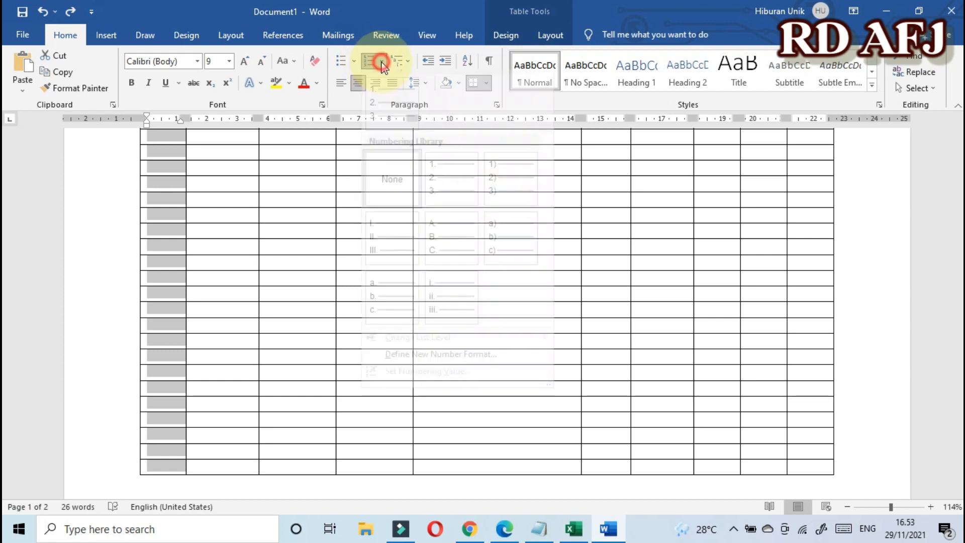
{"action": "left_click", "coordinate": [453, 200]}
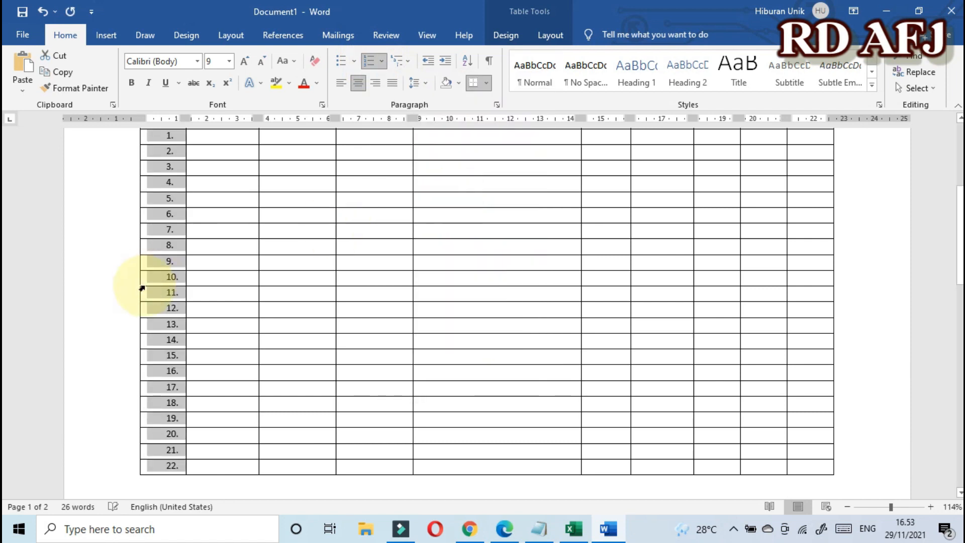
{"action": "scroll", "coordinate": [161, 291], "scroll_direction": "down", "scroll_amount": 3}
{"action": "scroll", "coordinate": [162, 291], "scroll_direction": "down", "scroll_amount": 12}
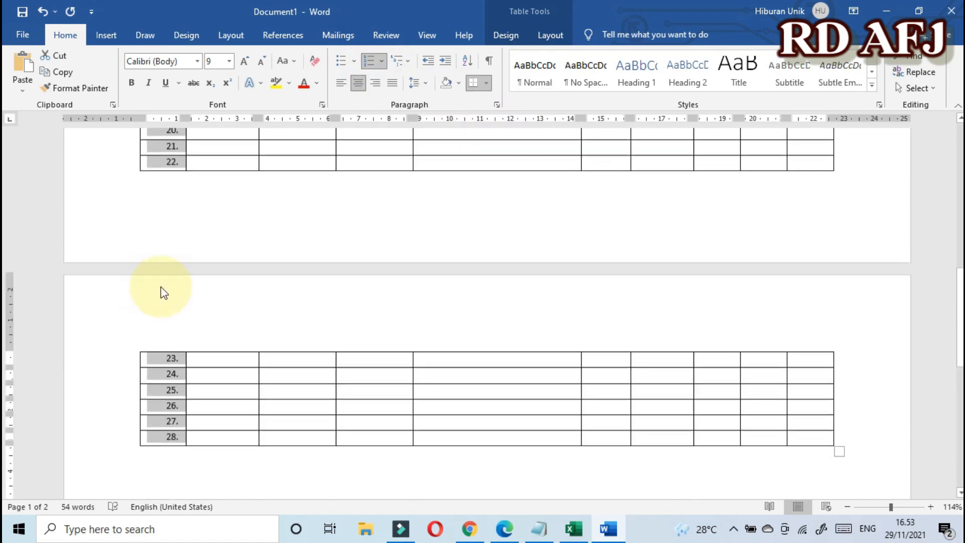
{"action": "scroll", "coordinate": [162, 290], "scroll_direction": "up", "scroll_amount": 5}
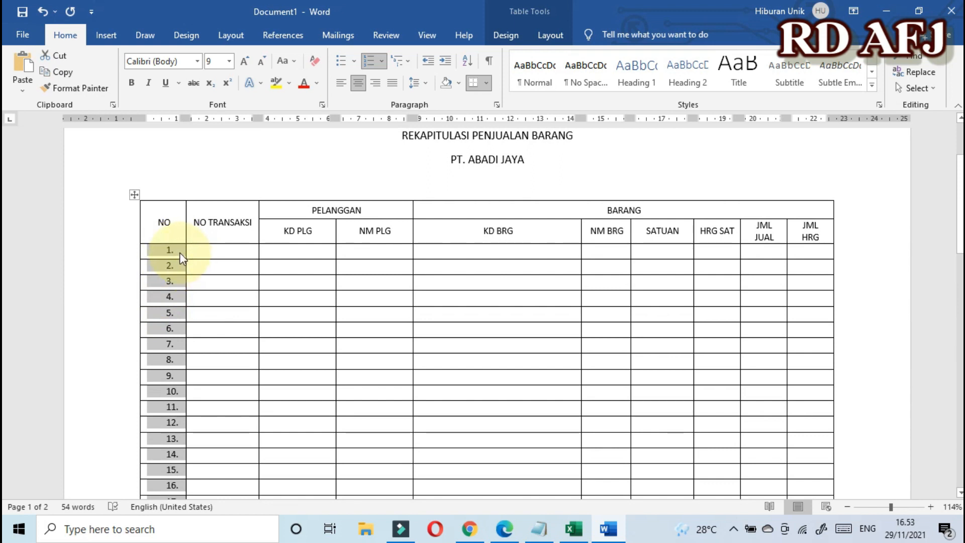
Step: Decrease the indent of the row numbers so they sit at the NO column's left edge
{"action": "left_click", "coordinate": [427, 63]}
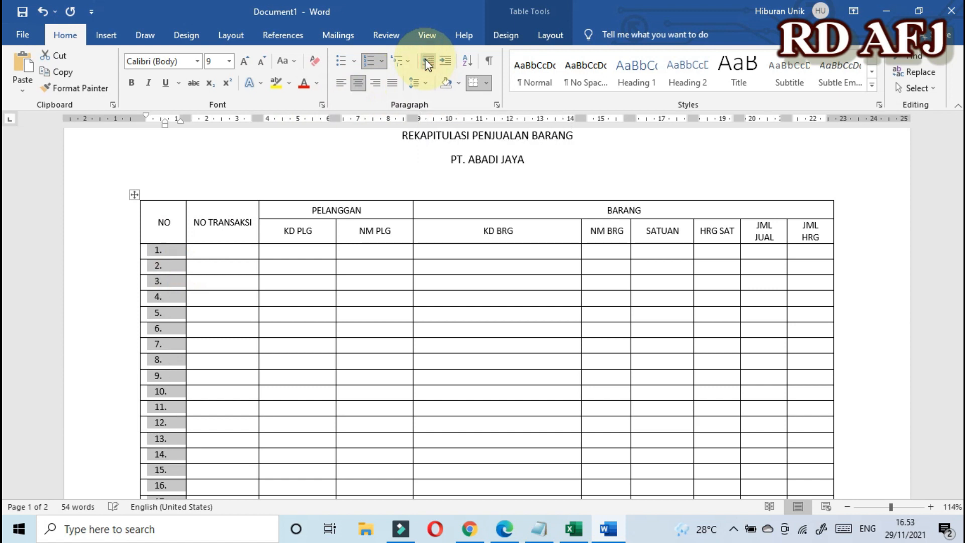
{"action": "left_click", "coordinate": [165, 280]}
{"action": "scroll", "coordinate": [166, 281], "scroll_direction": "down", "scroll_amount": 6}
{"action": "scroll", "coordinate": [168, 290], "scroll_direction": "up", "scroll_amount": 7}
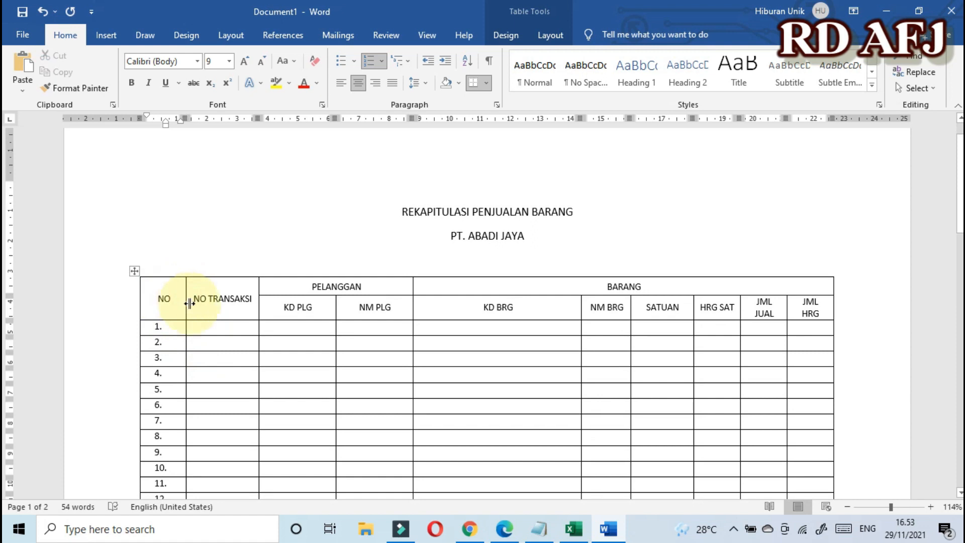
{"action": "scroll", "coordinate": [214, 352], "scroll_direction": "down", "scroll_amount": 6}
{"action": "scroll", "coordinate": [213, 352], "scroll_direction": "up", "scroll_amount": 6}
Step: Drag column borders to narrow NO and KD BRG, widen NM BRG, and adjust SATUAN and HRG SAT
{"action": "mouse_move", "coordinate": [186, 336]}
{"action": "left_mouse_down"}
{"action": "mouse_move", "coordinate": [167, 336]}
{"action": "mouse_move", "coordinate": [178, 335]}
{"action": "left_mouse_up"}
{"action": "left_click_drag", "start_coordinate": [582, 345], "coordinate": [466, 352]}
{"action": "left_click_drag", "start_coordinate": [631, 345], "coordinate": [603, 345]}
{"action": "left_click_drag", "start_coordinate": [694, 345], "coordinate": [679, 345]}
{"action": "left_click_drag", "start_coordinate": [740, 346], "coordinate": [732, 346]}
{"action": "scroll", "coordinate": [573, 363], "scroll_direction": "down", "scroll_amount": 2}
{"action": "scroll", "coordinate": [573, 363], "scroll_direction": "down", "scroll_amount": 10}
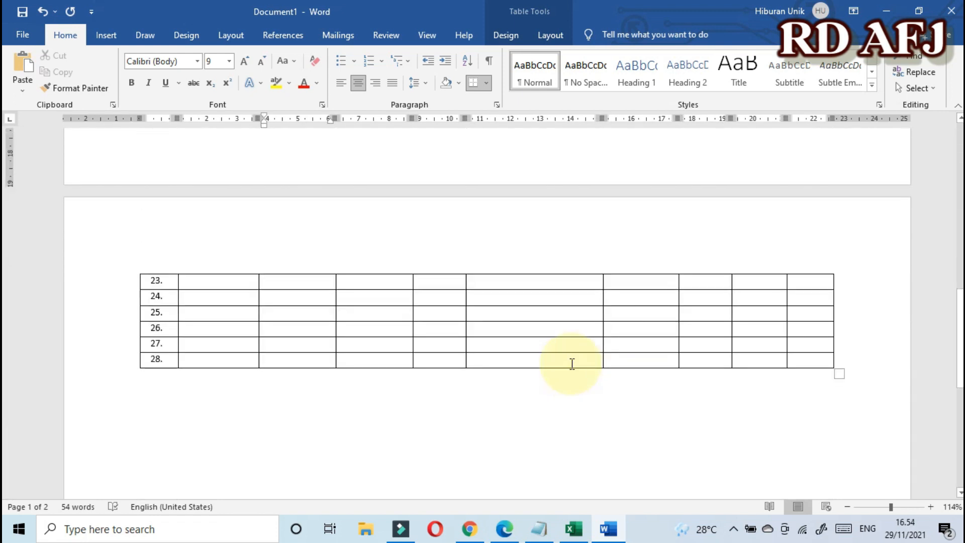
{"action": "scroll", "coordinate": [285, 312], "scroll_direction": "up", "scroll_amount": 11}
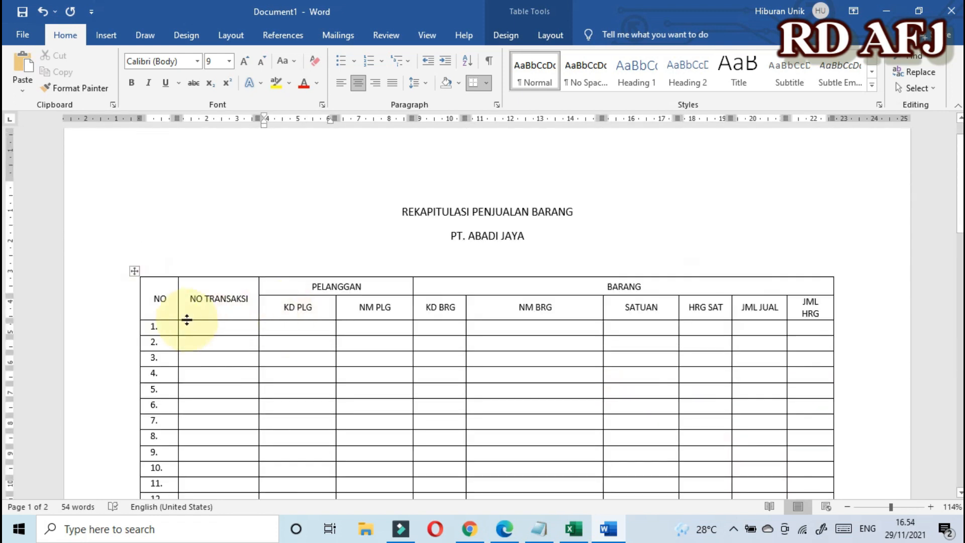
Step: Make the header row labels and both title lines bold
{"action": "mouse_move", "coordinate": [153, 298]}
{"action": "left_mouse_down"}
{"action": "mouse_move", "coordinate": [237, 281]}
{"action": "mouse_move", "coordinate": [442, 302]}
{"action": "mouse_move", "coordinate": [810, 307]}
{"action": "left_mouse_up"}
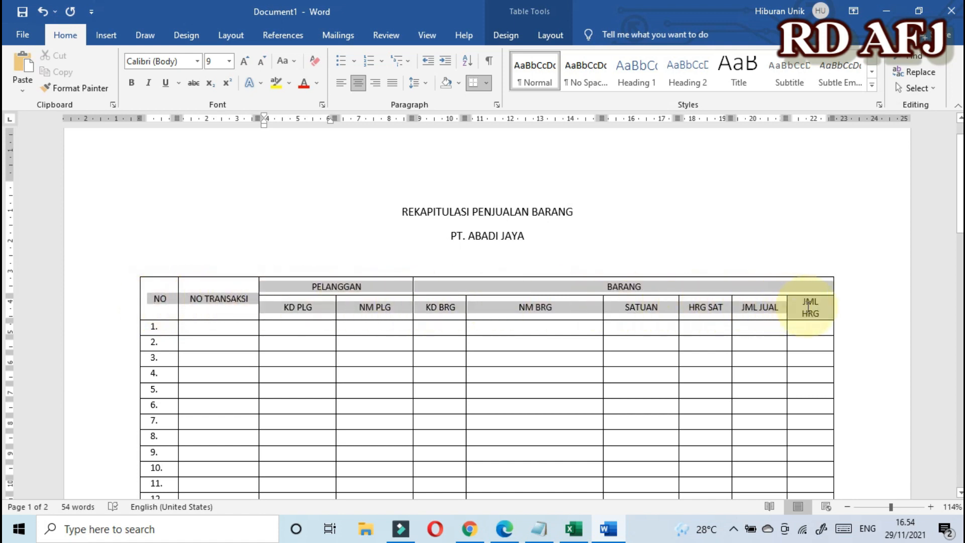
{"action": "left_click", "coordinate": [132, 85]}
{"action": "left_click_drag", "start_coordinate": [397, 210], "coordinate": [523, 235]}
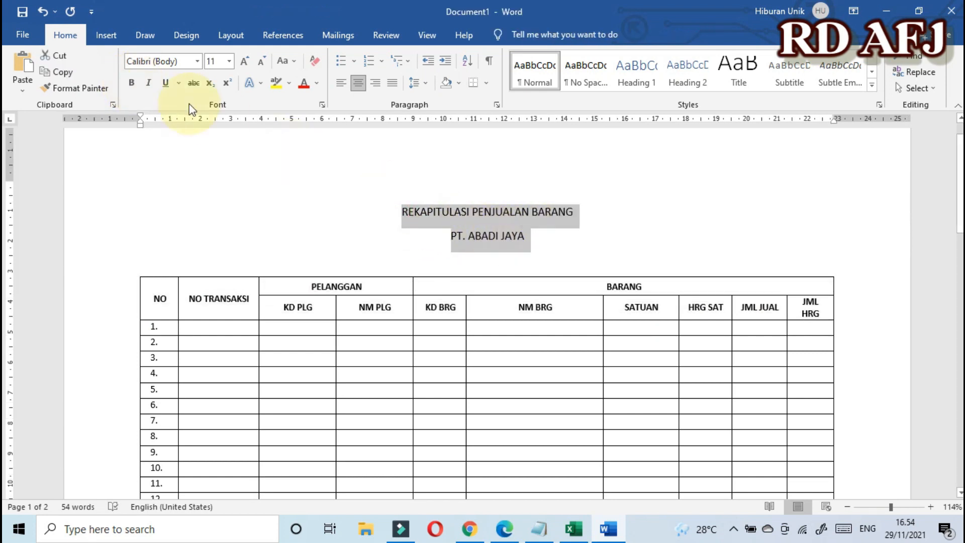
{"action": "left_click", "coordinate": [131, 83]}
{"action": "left_click", "coordinate": [559, 224]}
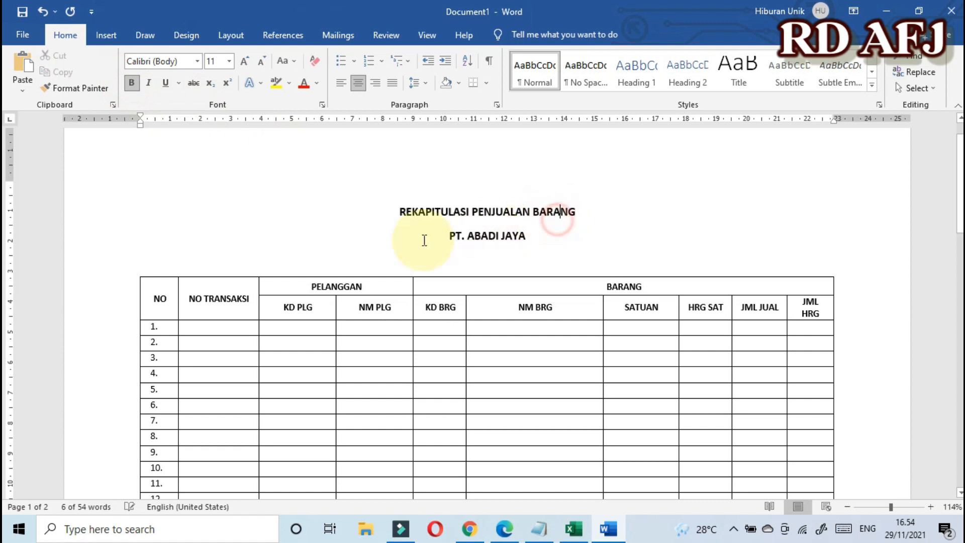
Step: Select both header rows across the table and open the Shading colour choices
{"action": "left_click", "coordinate": [143, 297]}
{"action": "left_click_drag", "start_coordinate": [148, 289], "coordinate": [810, 307]}
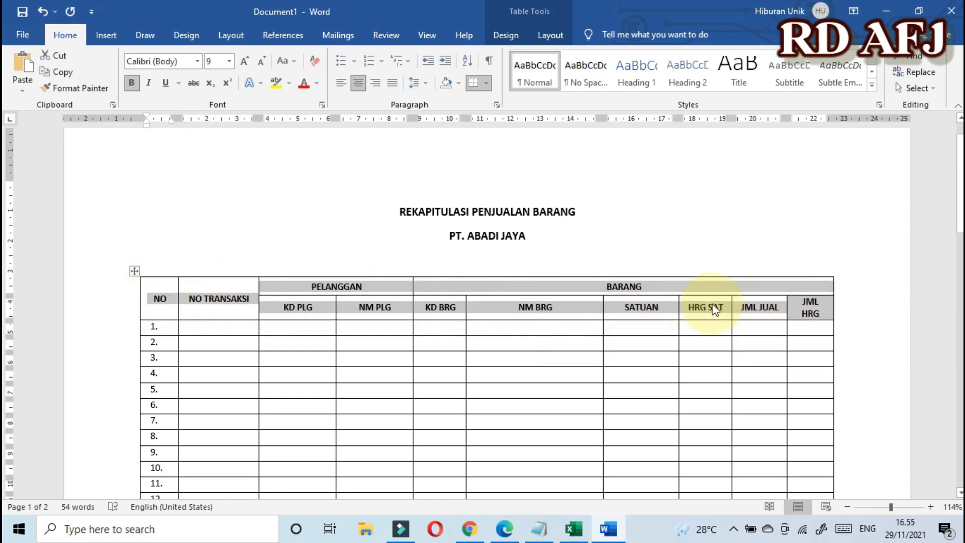
{"action": "left_click", "coordinate": [458, 86]}
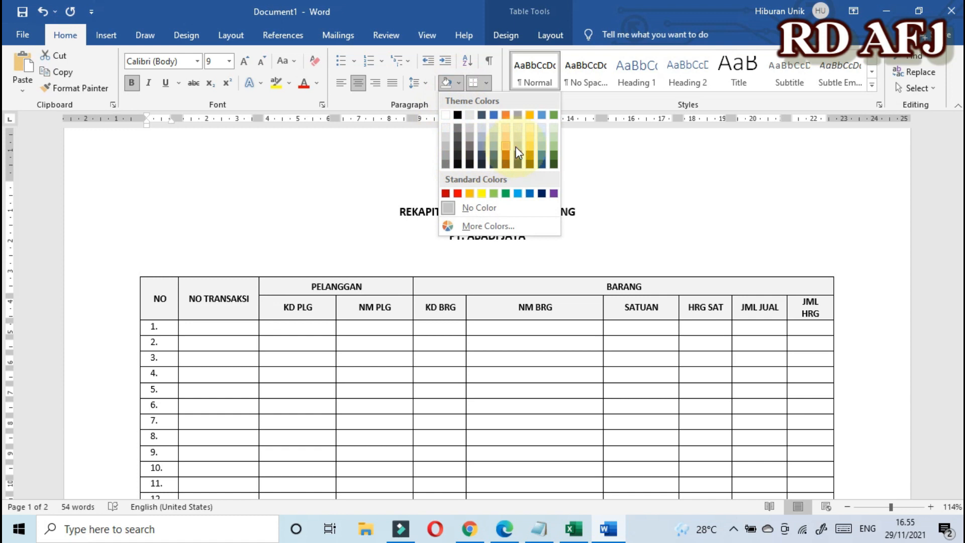
Step: Shade the header rows Gold, Accent 4, Lighter 40%, then reselect both header rows
{"action": "left_click", "coordinate": [530, 146]}
{"action": "left_click", "coordinate": [584, 305]}
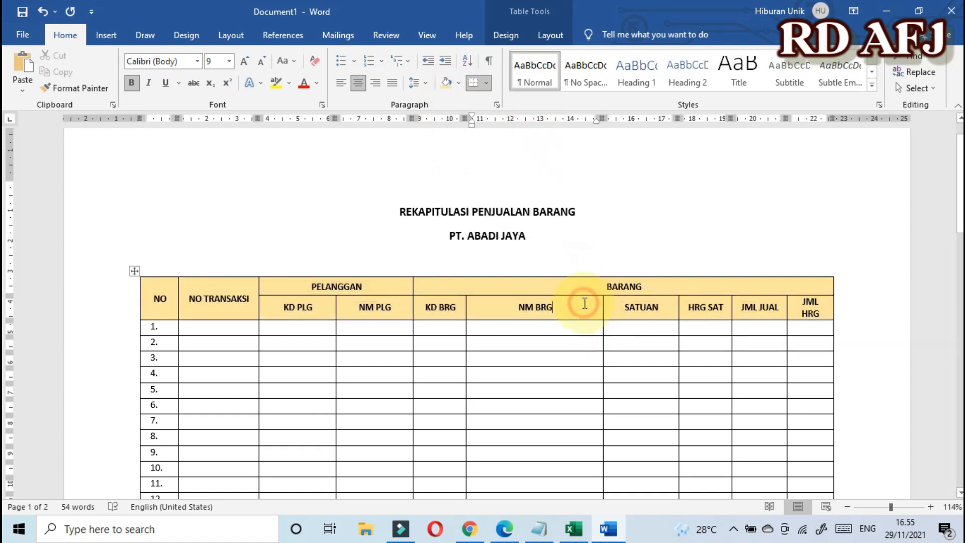
{"action": "scroll", "coordinate": [578, 289], "scroll_direction": "down", "scroll_amount": 1}
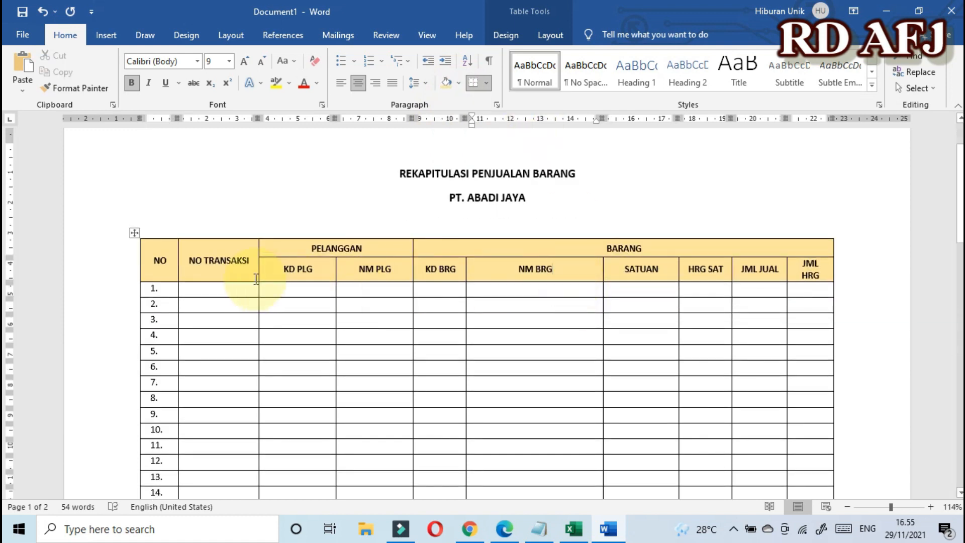
{"action": "mouse_move", "coordinate": [142, 284]}
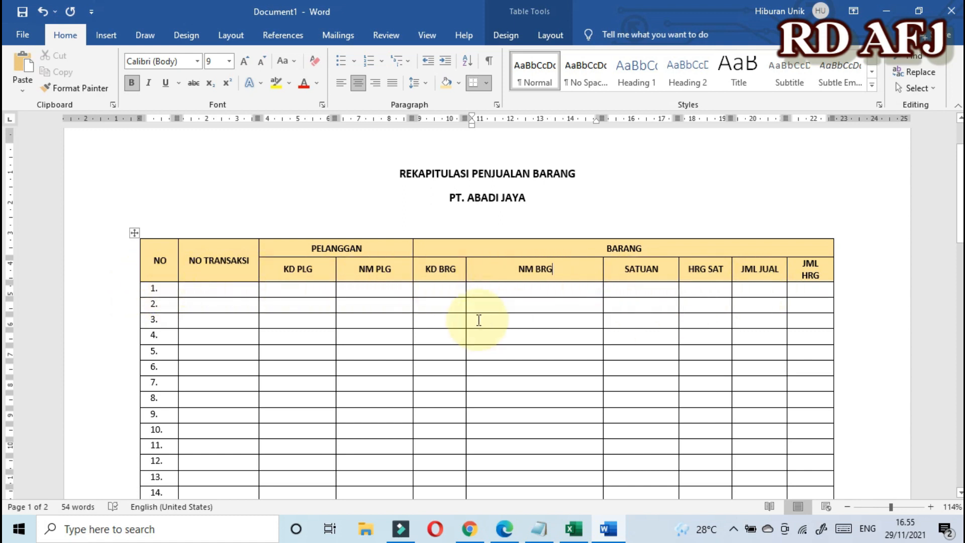
{"action": "left_click_drag", "start_coordinate": [143, 258], "coordinate": [810, 273]}
{"action": "left_click", "coordinate": [65, 36]}
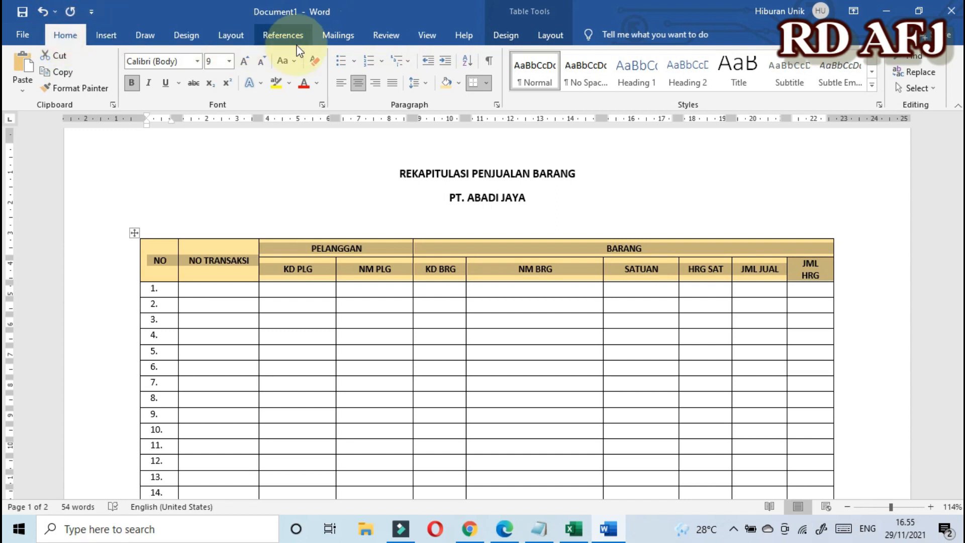
Step: In Borders and Shading for the header, choose a thick 3 pt line style
{"action": "left_click", "coordinate": [487, 84]}
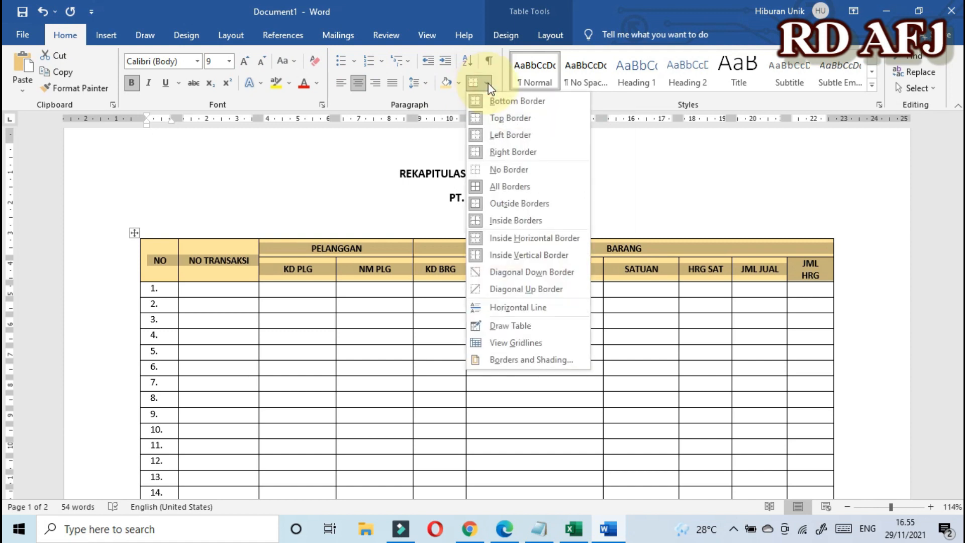
{"action": "left_click", "coordinate": [524, 364]}
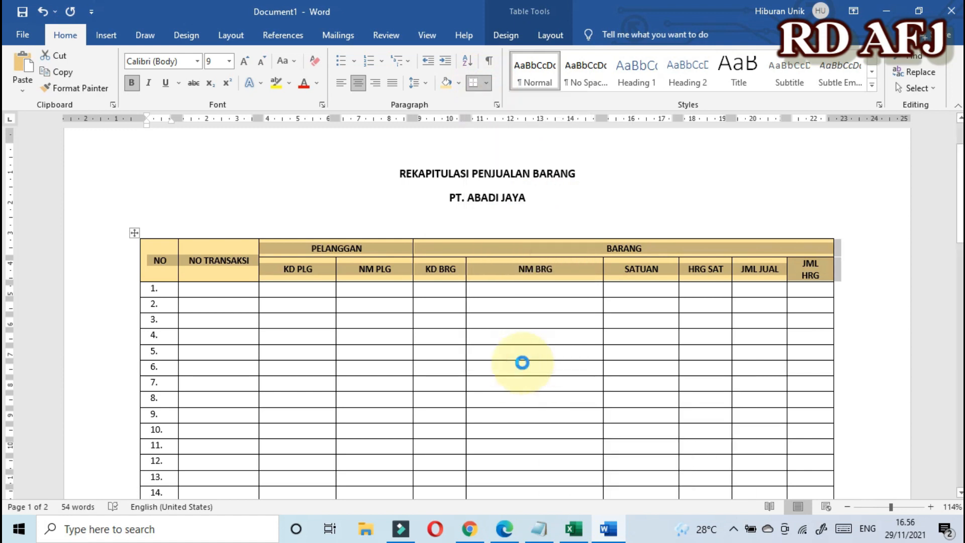
{"action": "mouse_move", "coordinate": [458, 112]}
{"action": "left_mouse_down"}
{"action": "mouse_move", "coordinate": [513, 118]}
{"action": "mouse_move", "coordinate": [524, 201]}
{"action": "left_mouse_up"}
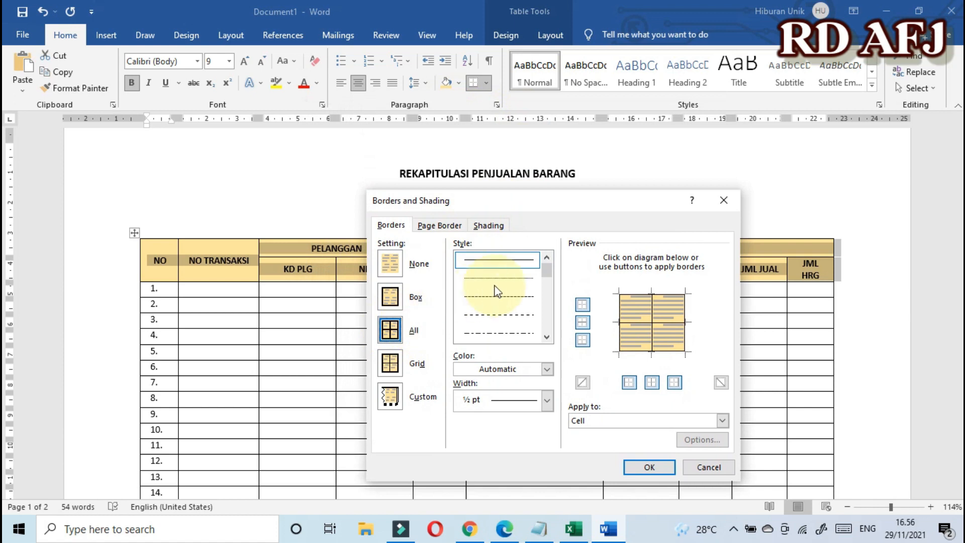
{"action": "mouse_move", "coordinate": [546, 269]}
{"action": "left_mouse_down"}
{"action": "mouse_move", "coordinate": [540, 311]}
{"action": "mouse_move", "coordinate": [540, 287]}
{"action": "left_mouse_up"}
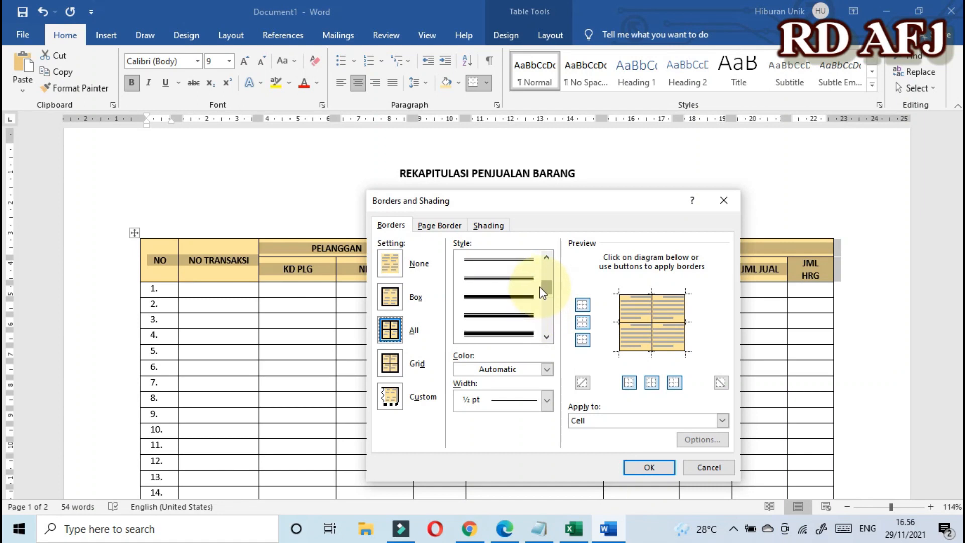
{"action": "left_click", "coordinate": [492, 300]}
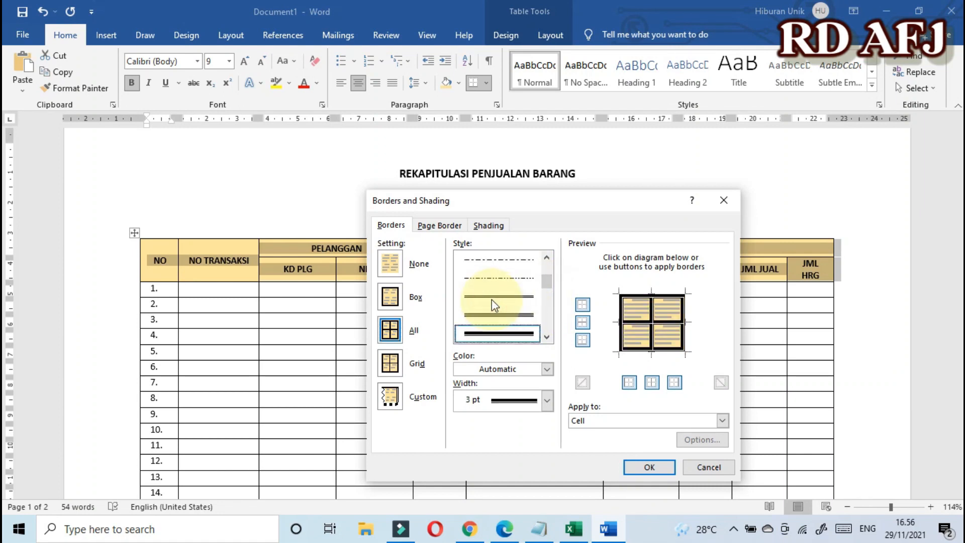
{"action": "mouse_move", "coordinate": [599, 206]}
{"action": "left_mouse_down"}
{"action": "mouse_move", "coordinate": [559, 349]}
{"action": "mouse_move", "coordinate": [502, 221]}
{"action": "left_mouse_up"}
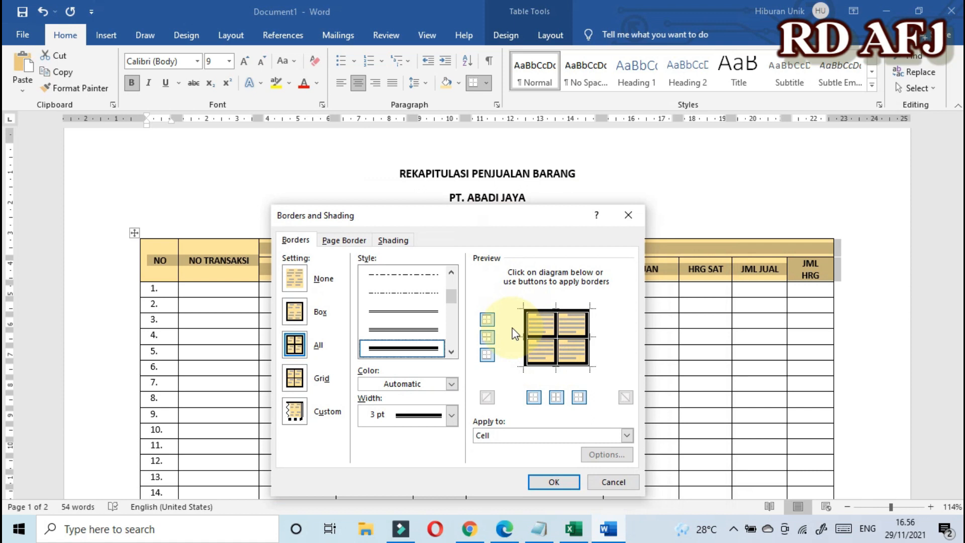
Step: Remove the top, left, right and inside borders, keeping only the thick bottom line
{"action": "left_click", "coordinate": [539, 312]}
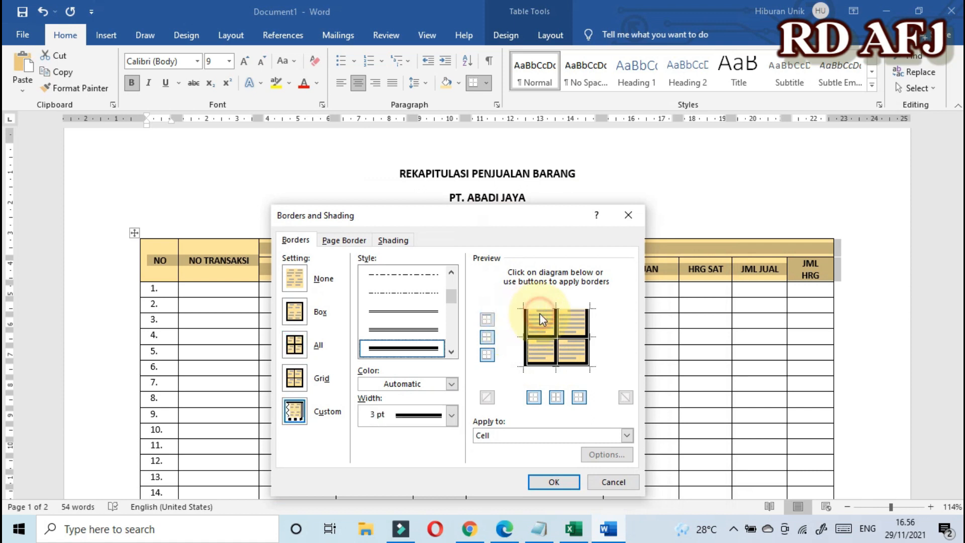
{"action": "left_click", "coordinate": [526, 323]}
{"action": "left_click", "coordinate": [556, 324]}
{"action": "left_click", "coordinate": [588, 324]}
{"action": "left_click", "coordinate": [566, 335]}
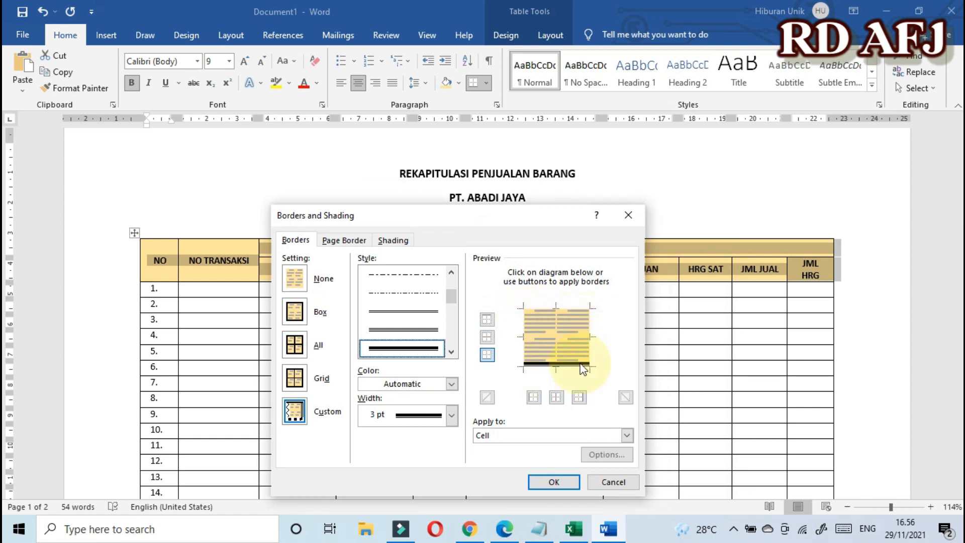
{"action": "left_click", "coordinate": [560, 482]}
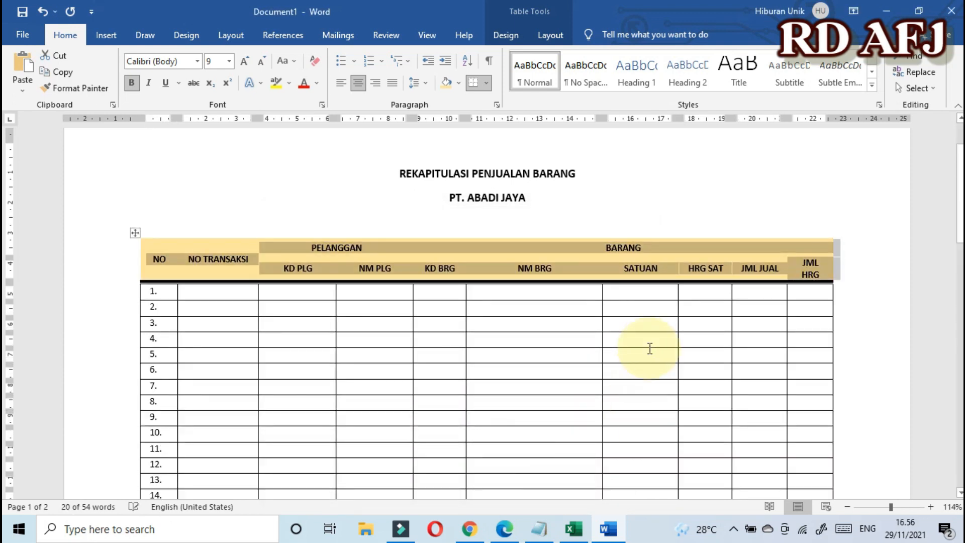
{"action": "left_click", "coordinate": [649, 343]}
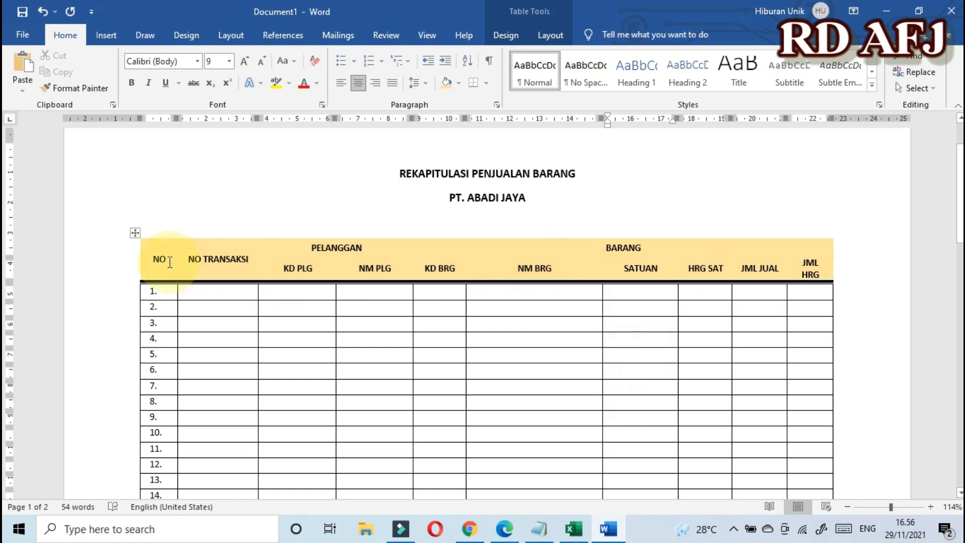
Step: Reselect the header rows and choose a thin solid ½ pt line in Borders and Shading
{"action": "mouse_move", "coordinate": [143, 258]}
{"action": "left_mouse_down"}
{"action": "mouse_move", "coordinate": [598, 278]}
{"action": "mouse_move", "coordinate": [810, 274]}
{"action": "left_mouse_up"}
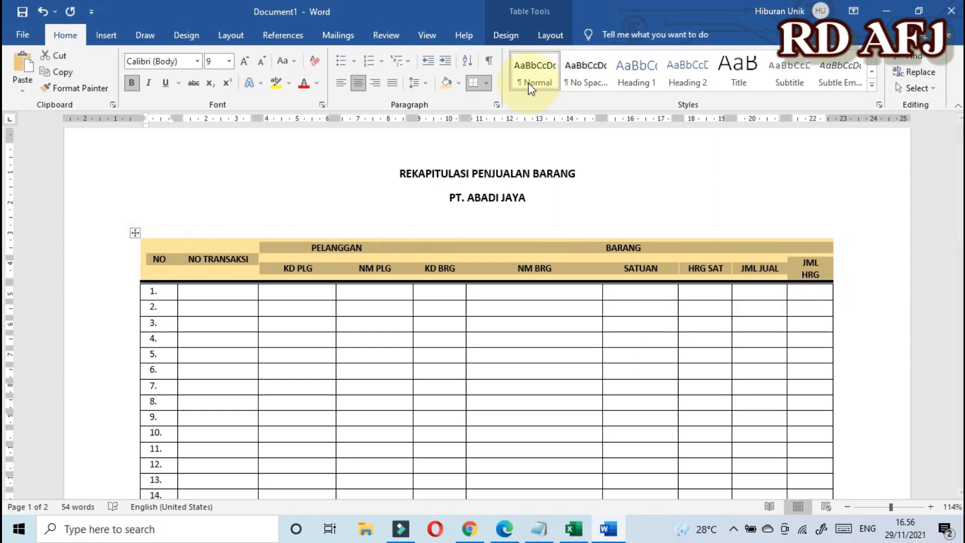
{"action": "left_click", "coordinate": [485, 84]}
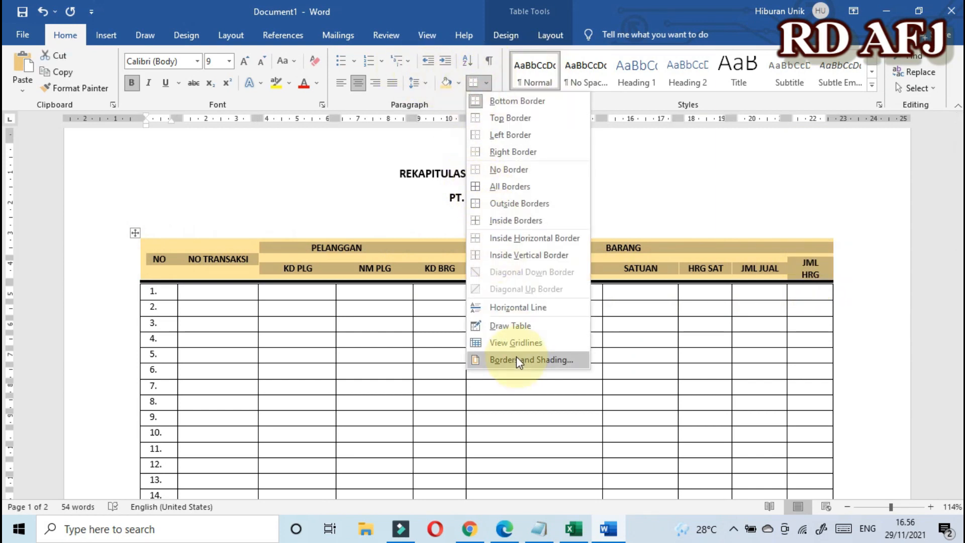
{"action": "left_click", "coordinate": [518, 360]}
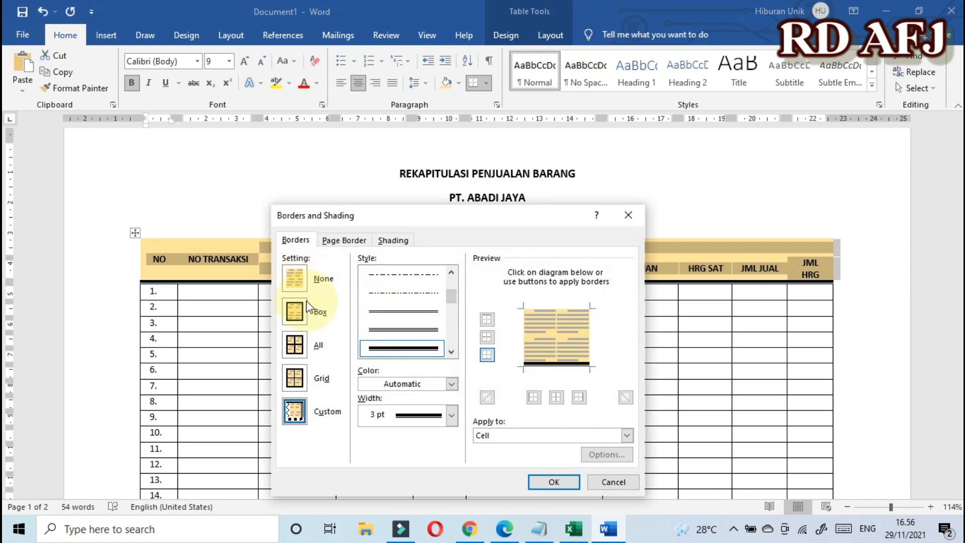
{"action": "scroll", "coordinate": [398, 322], "scroll_direction": "up", "scroll_amount": 3}
{"action": "left_click", "coordinate": [405, 275]}
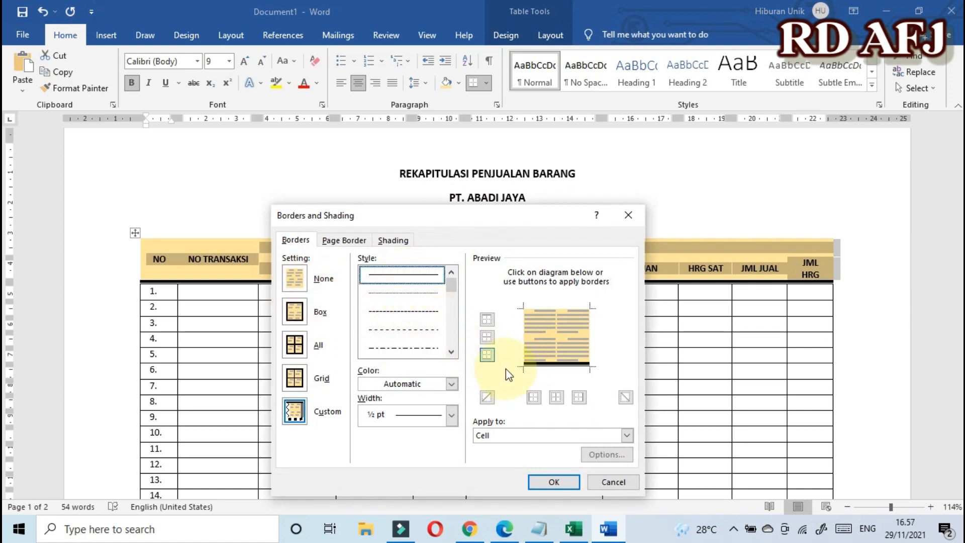
Step: Add ½ pt top, left, right and inside vertical and horizontal borders to the header cells
{"action": "left_click", "coordinate": [488, 322]}
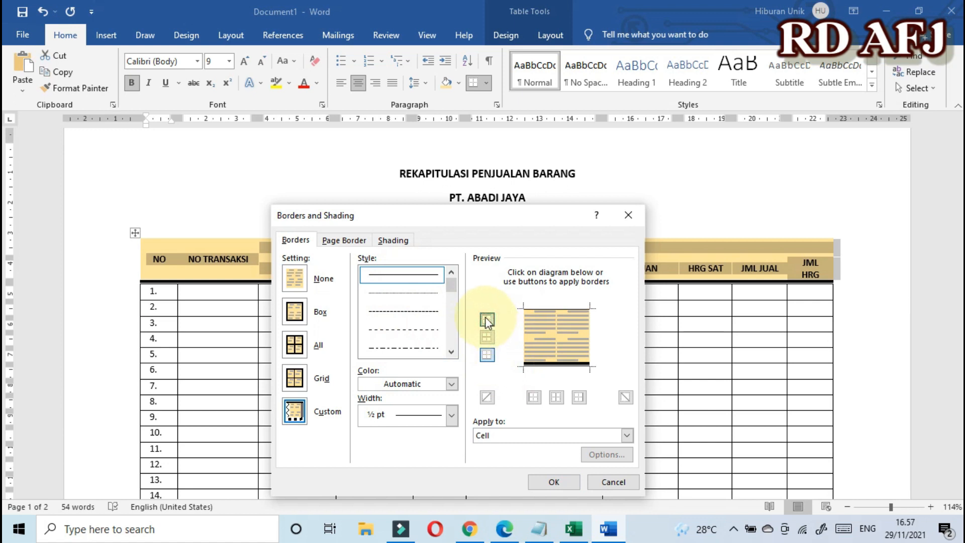
{"action": "left_click", "coordinate": [532, 398]}
{"action": "left_click", "coordinate": [579, 399]}
{"action": "left_click", "coordinate": [556, 397]}
{"action": "left_click", "coordinate": [487, 338]}
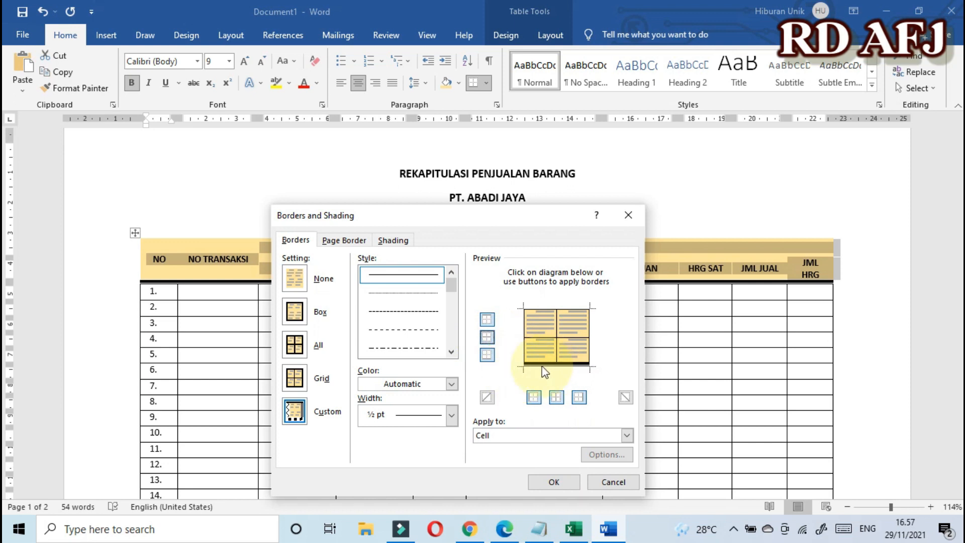
{"action": "left_click", "coordinate": [554, 482]}
{"action": "left_click", "coordinate": [493, 367]}
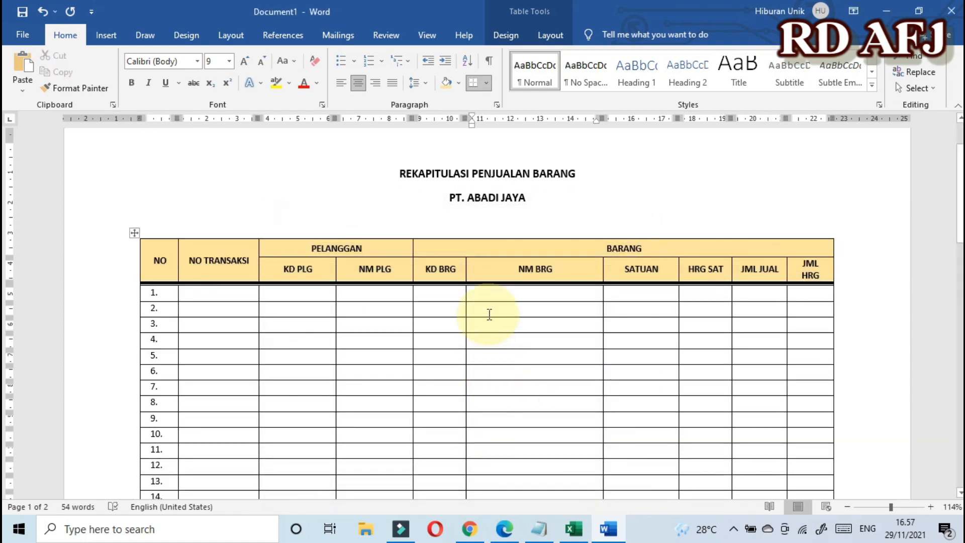
{"action": "scroll", "coordinate": [489, 315], "scroll_direction": "down", "scroll_amount": 3}
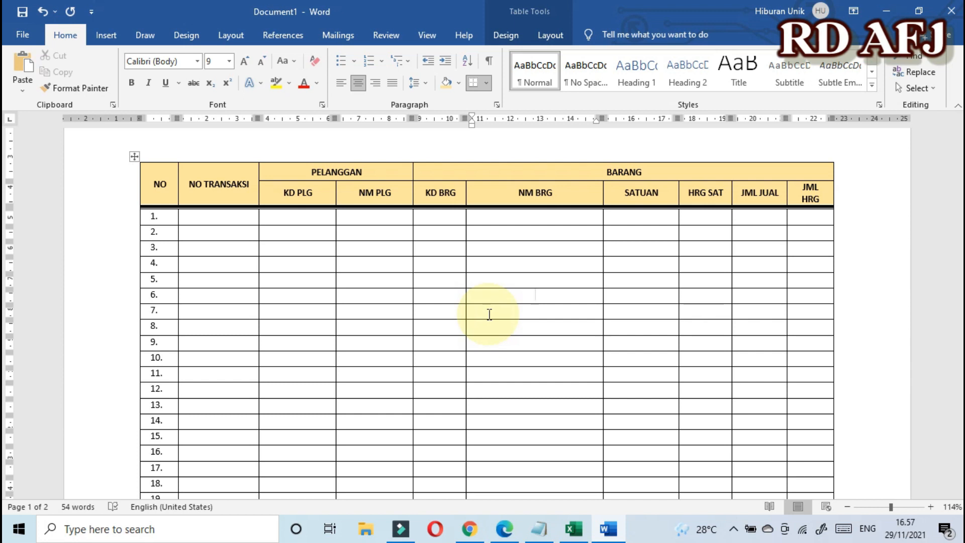
{"action": "scroll", "coordinate": [489, 314], "scroll_direction": "down", "scroll_amount": 10}
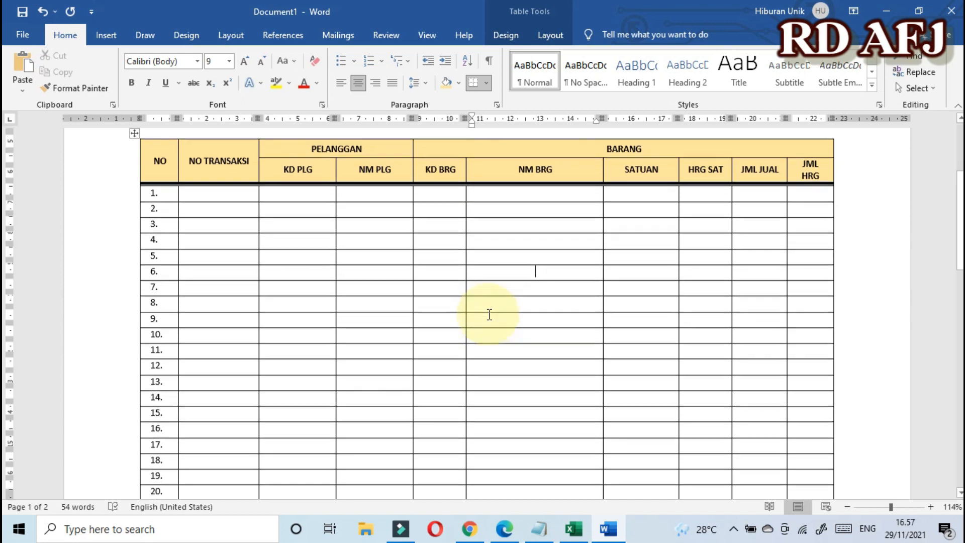
{"action": "scroll", "coordinate": [489, 314], "scroll_direction": "up", "scroll_amount": 10}
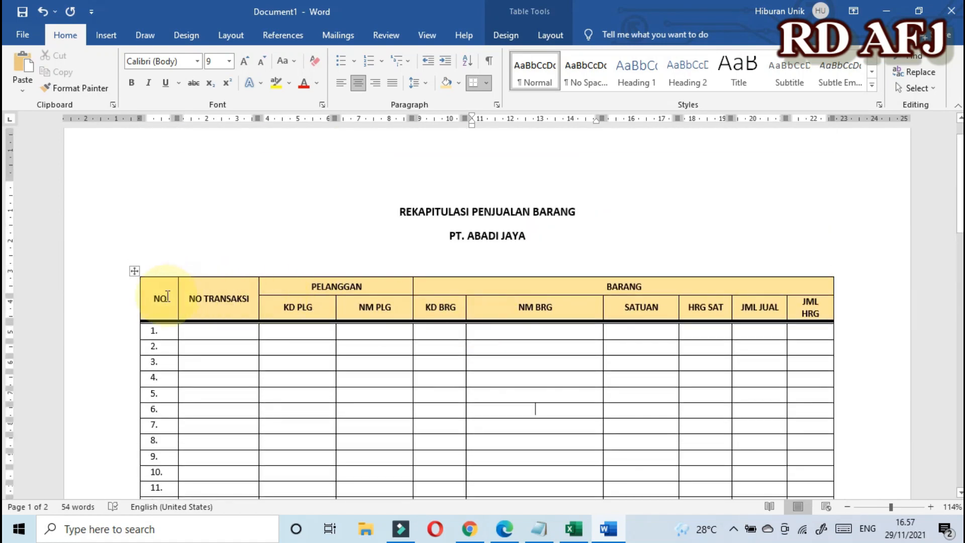
{"action": "scroll", "coordinate": [647, 306], "scroll_direction": "down", "scroll_amount": 3}
{"action": "scroll", "coordinate": [647, 306], "scroll_direction": "down", "scroll_amount": 9}
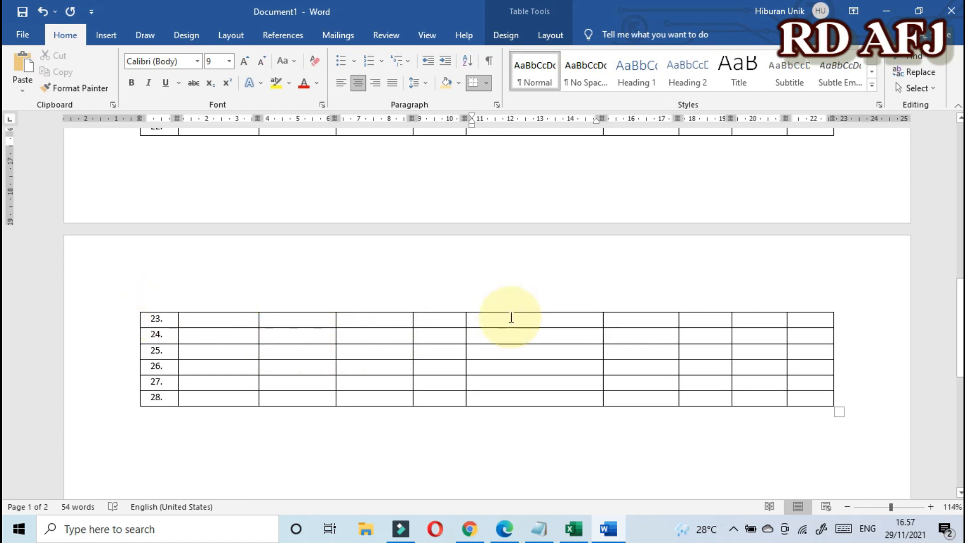
{"action": "scroll", "coordinate": [504, 320], "scroll_direction": "up", "scroll_amount": 12}
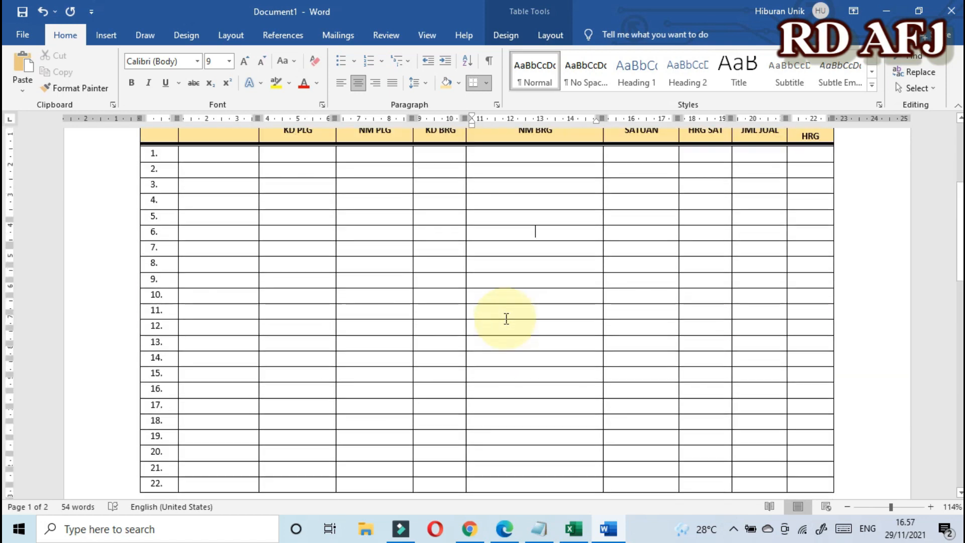
{"action": "left_click_drag", "start_coordinate": [151, 336], "coordinate": [810, 355]}
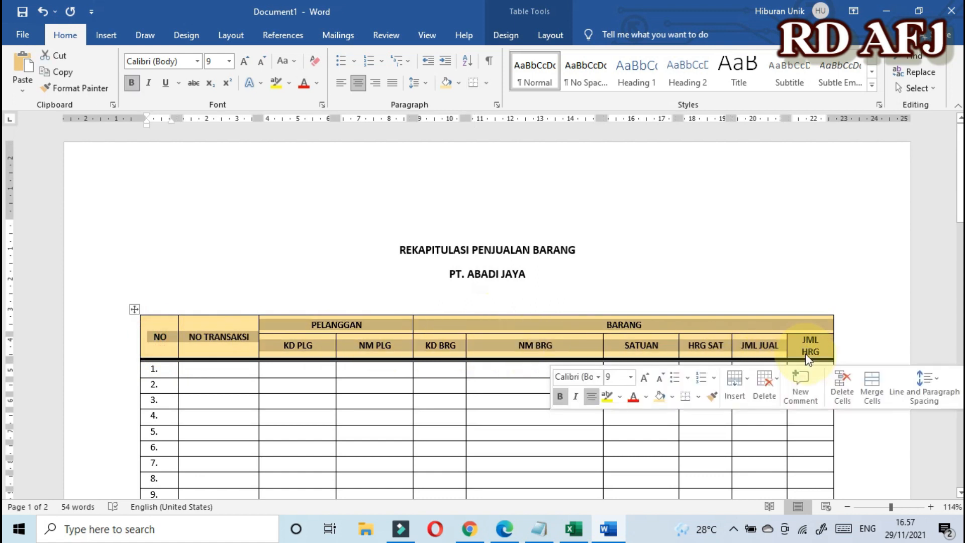
Step: Turn on 'Repeat as header row at the top of each page' for rows 1-2 in Table Properties
{"action": "right_click", "coordinate": [529, 347]}
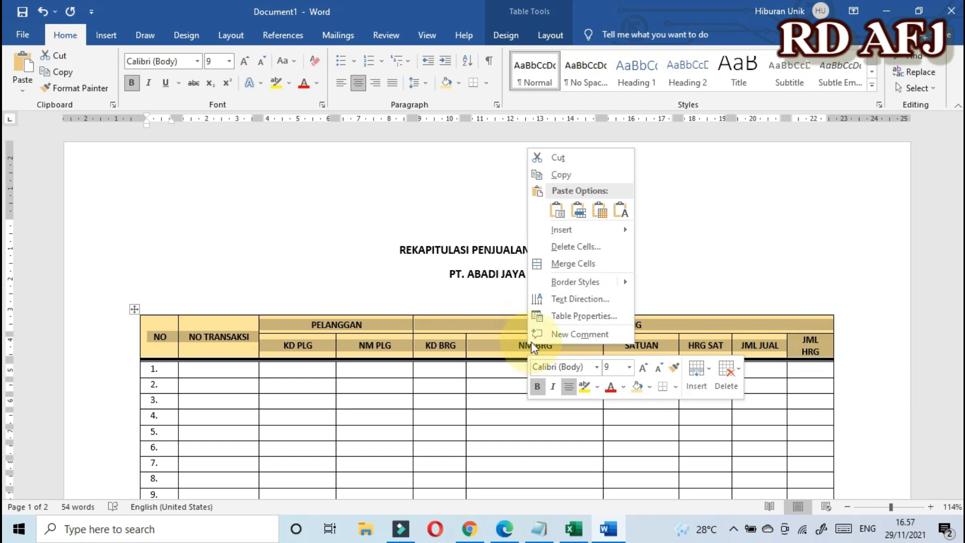
{"action": "left_click", "coordinate": [567, 323]}
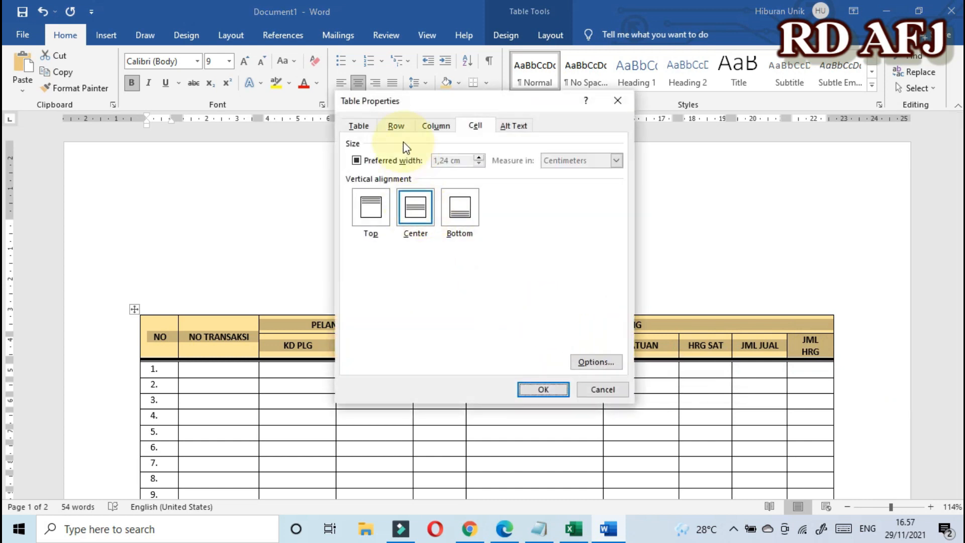
{"action": "left_click", "coordinate": [394, 127]}
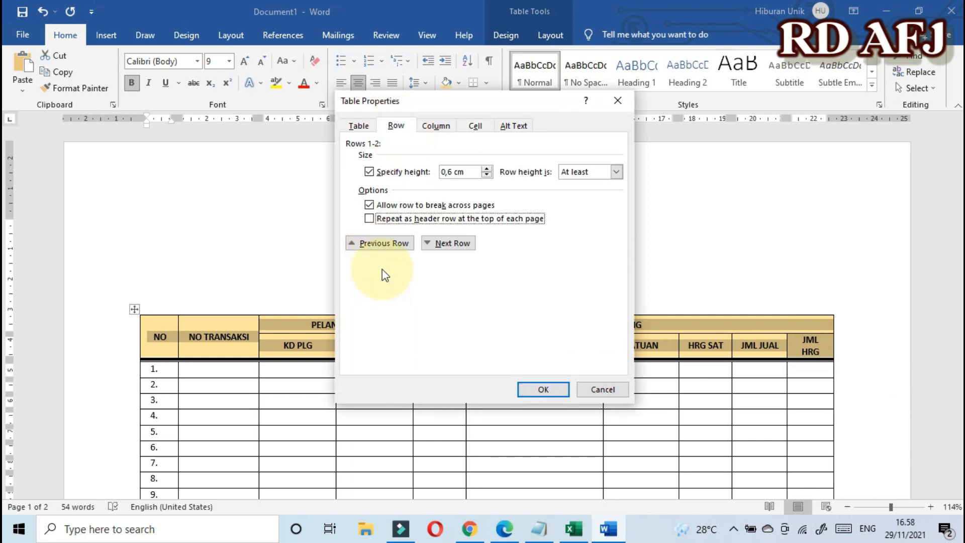
{"action": "left_click", "coordinate": [371, 220]}
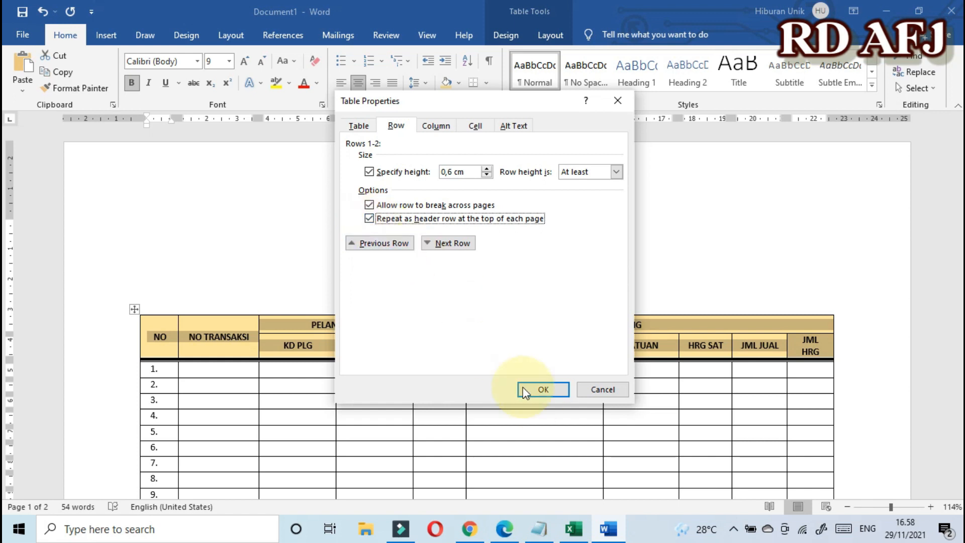
{"action": "left_click", "coordinate": [543, 389]}
{"action": "scroll", "coordinate": [531, 385], "scroll_direction": "down", "scroll_amount": 15}
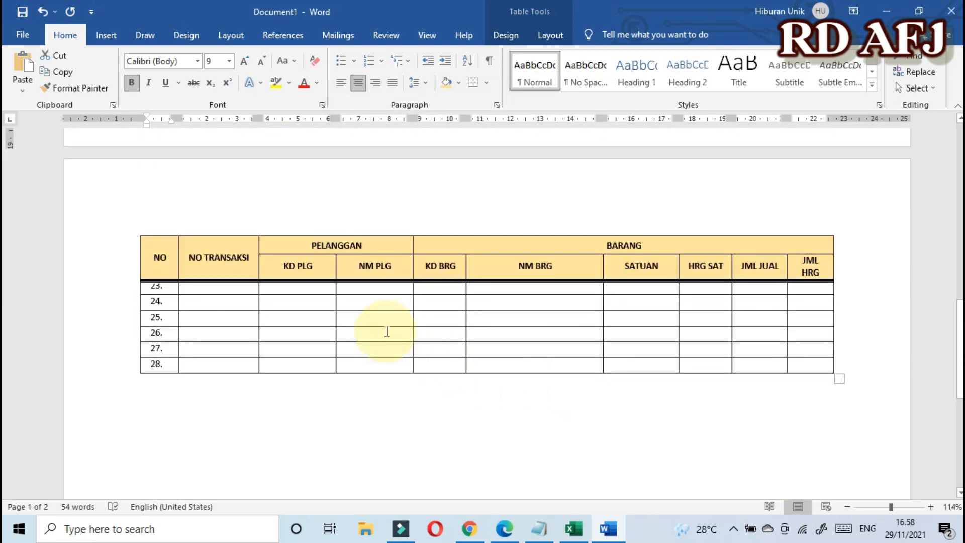
{"action": "scroll", "coordinate": [393, 310], "scroll_direction": "up", "scroll_amount": 15}
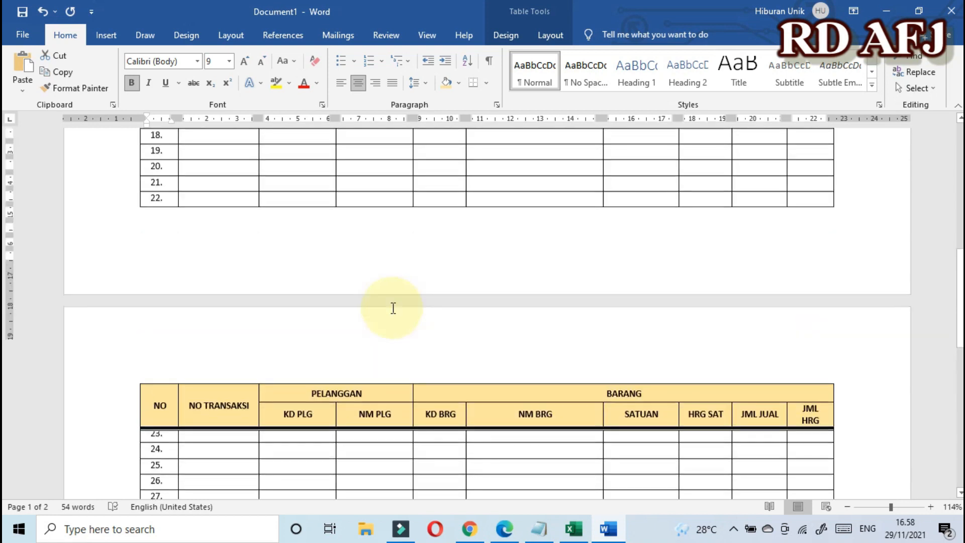
{"action": "scroll", "coordinate": [395, 315], "scroll_direction": "up", "scroll_amount": 3}
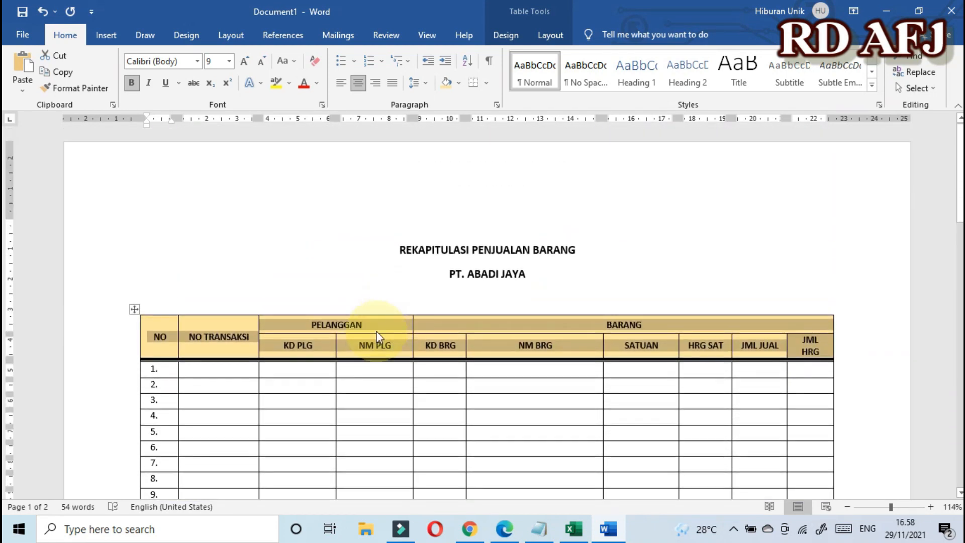
{"action": "left_click", "coordinate": [169, 342]}
{"action": "scroll", "coordinate": [169, 343], "scroll_direction": "down", "scroll_amount": 15}
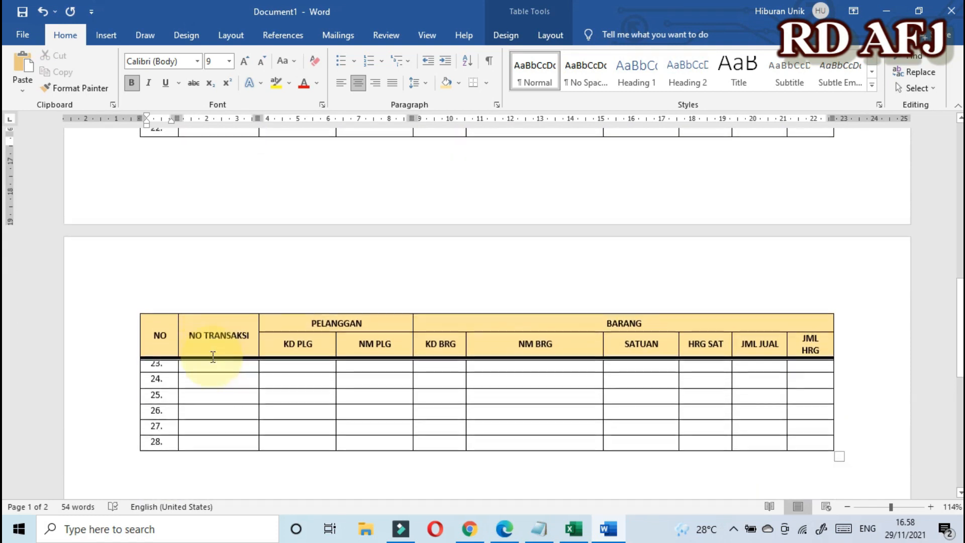
{"action": "scroll", "coordinate": [213, 357], "scroll_direction": "up", "scroll_amount": 15}
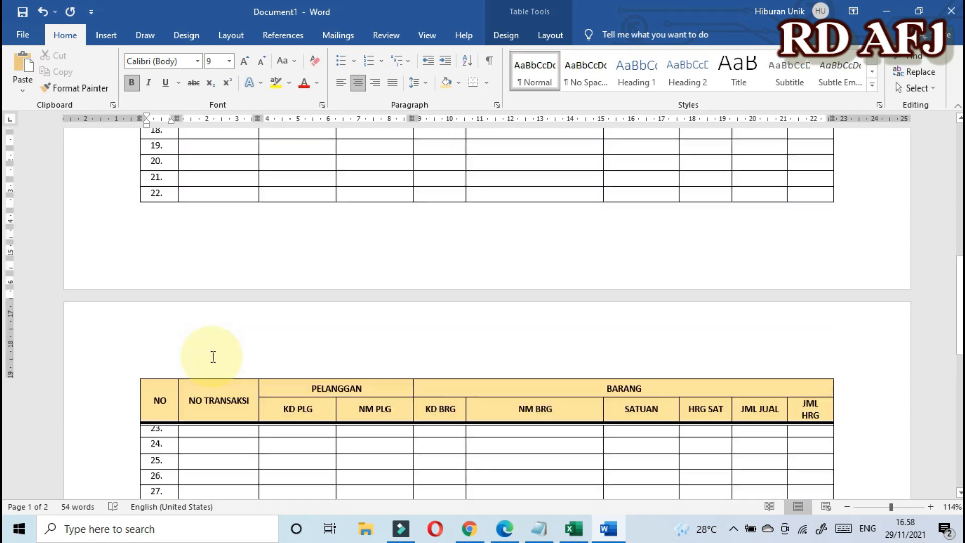